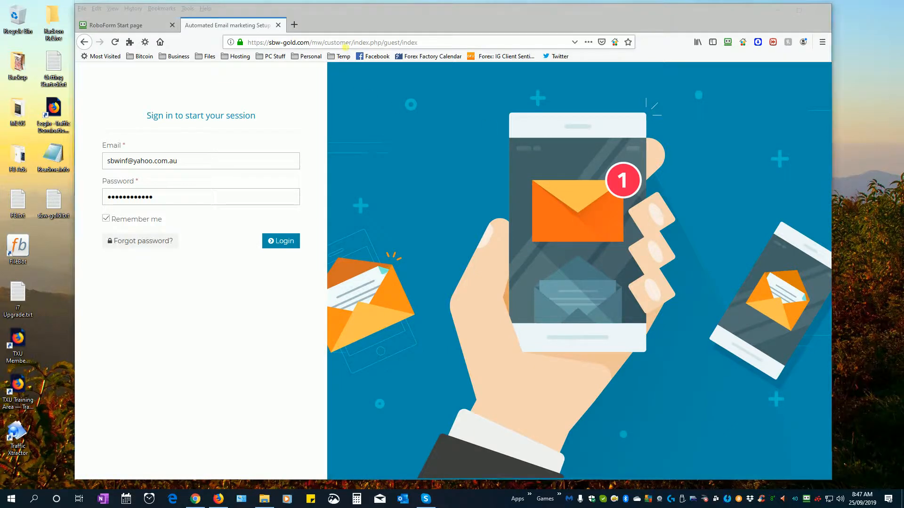
- Bring the Firefox window with the prefilled MailWizz customer login page to the front
{"action": "left_click", "coordinate": [339, 43]}
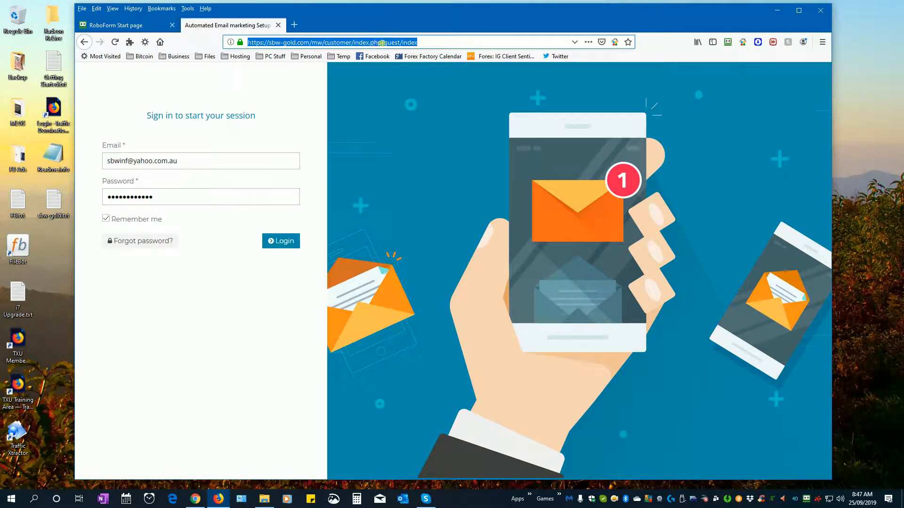
- Log in to the customer area and go to the Lists overview, which shows no results
{"action": "left_click", "coordinate": [287, 242]}
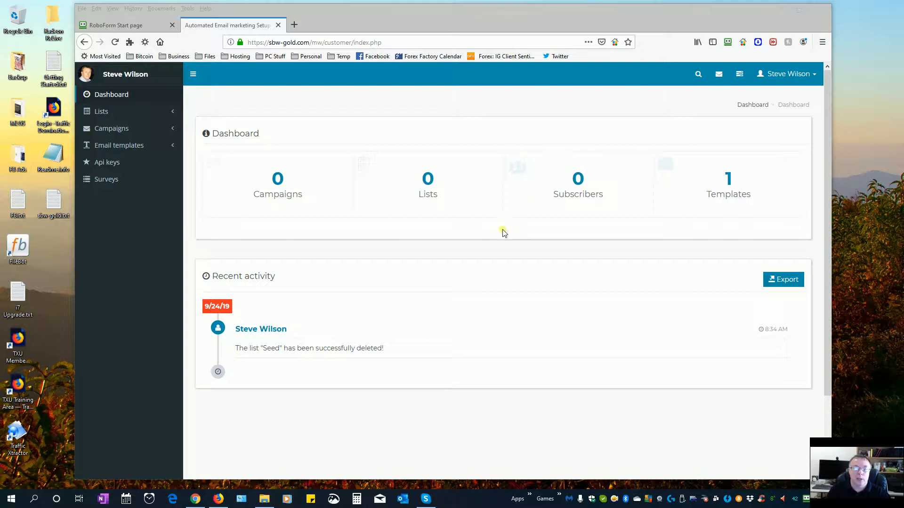
{"action": "left_click", "coordinate": [429, 180]}
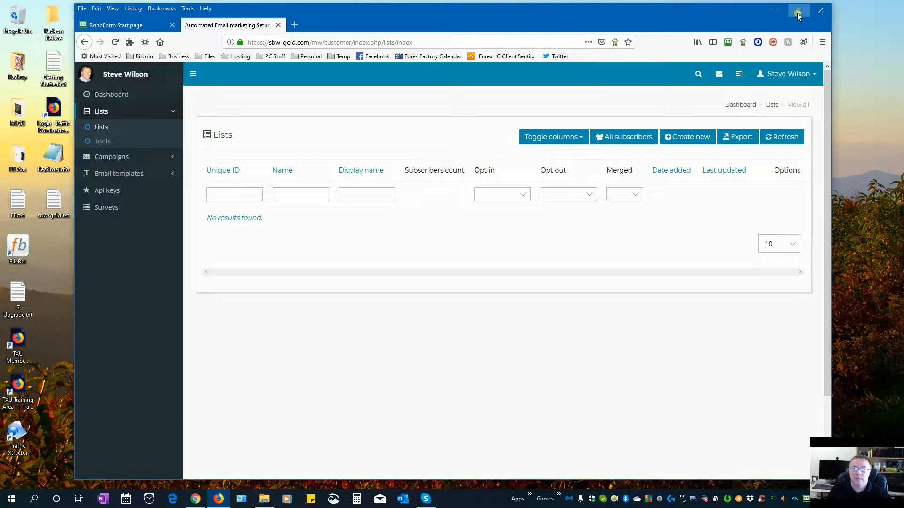
{"action": "left_click_drag", "start_coordinate": [781, 19], "coordinate": [718, 22]}
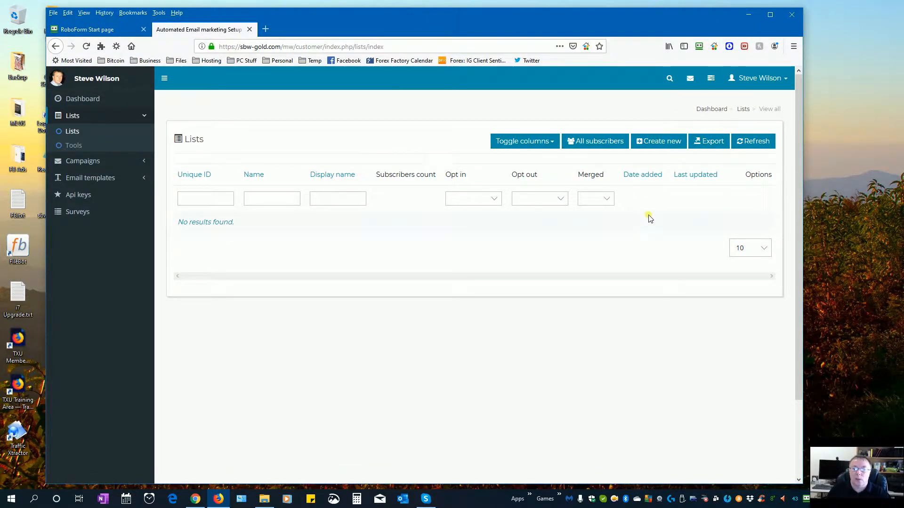
- Create a list named Seed, display name Seed, description 'Test email list', with single opt-in
{"action": "left_click", "coordinate": [659, 143]}
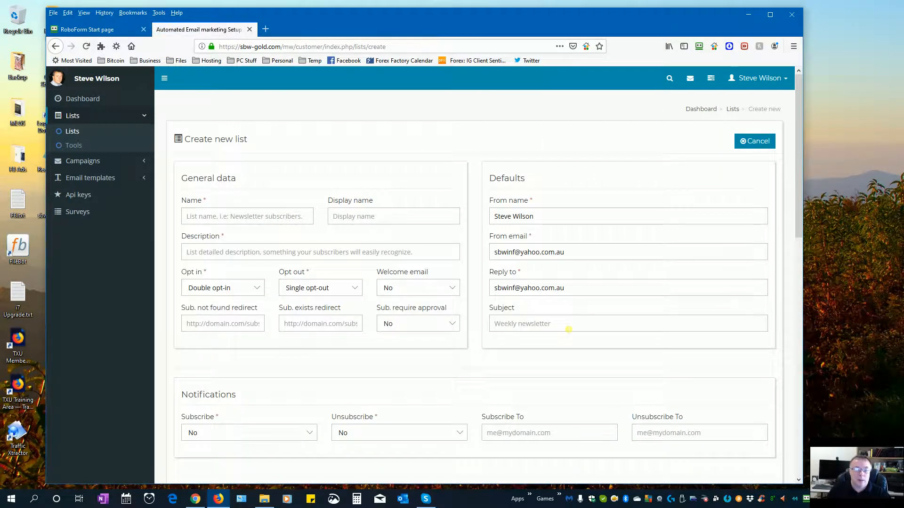
{"action": "left_click", "coordinate": [240, 221]}
{"action": "type", "text": "Seed"}
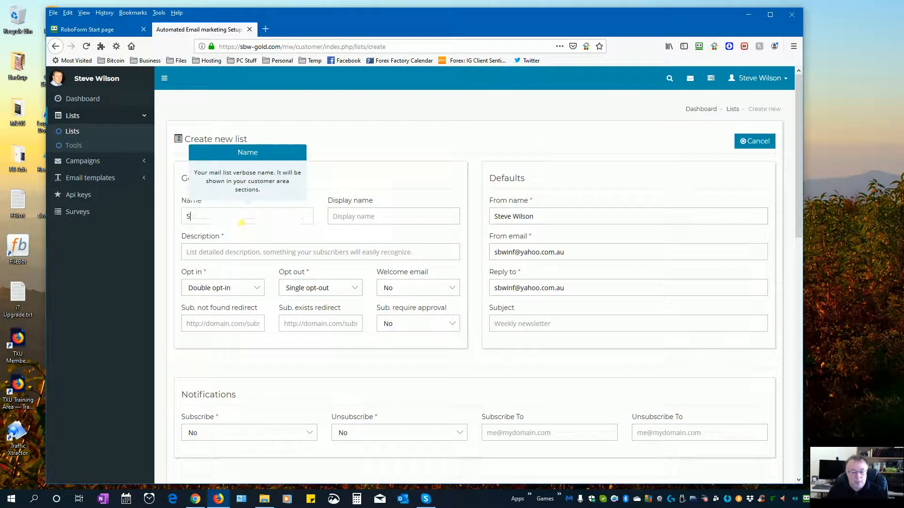
{"action": "left_click", "coordinate": [370, 221]}
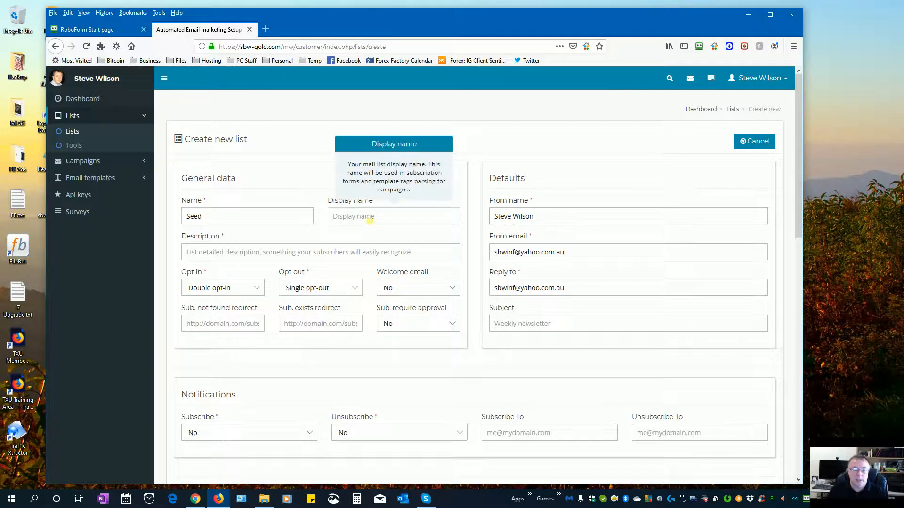
{"action": "type", "text": "Seed"}
{"action": "left_click", "coordinate": [358, 229]}
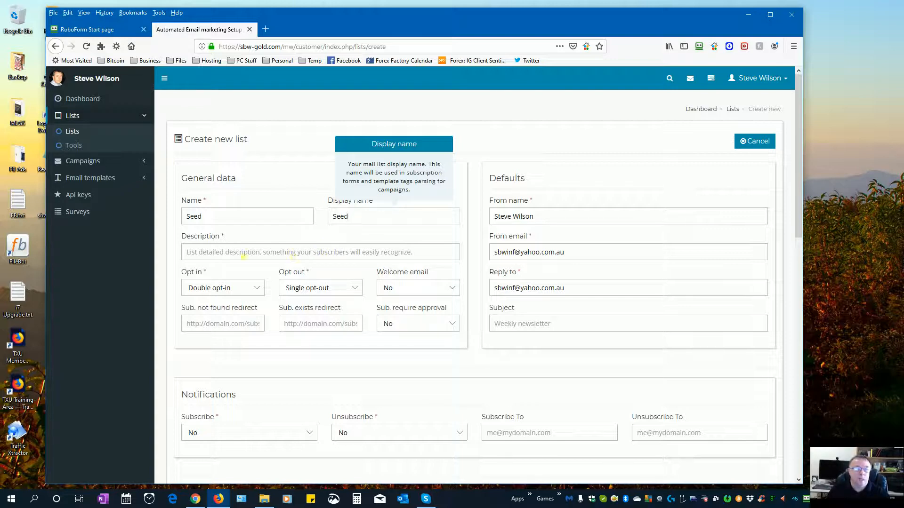
{"action": "left_click", "coordinate": [237, 254]}
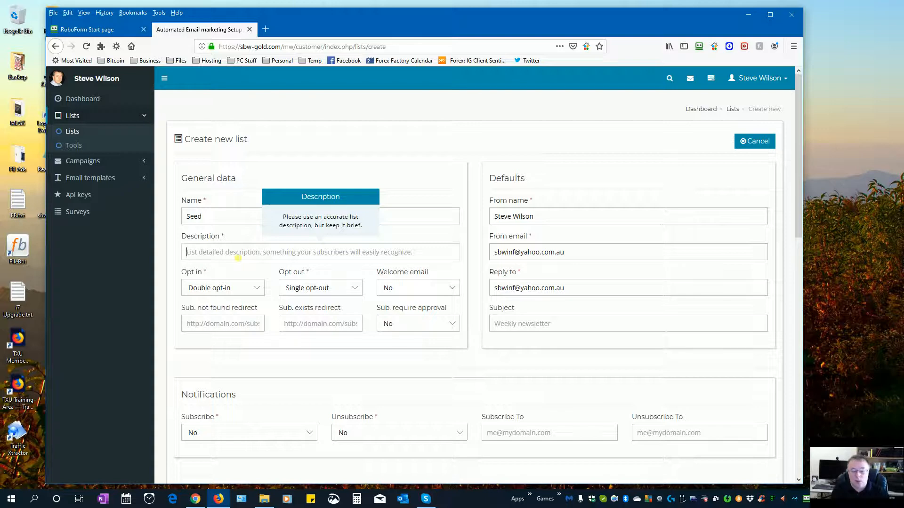
{"action": "type", "text": "Test"}
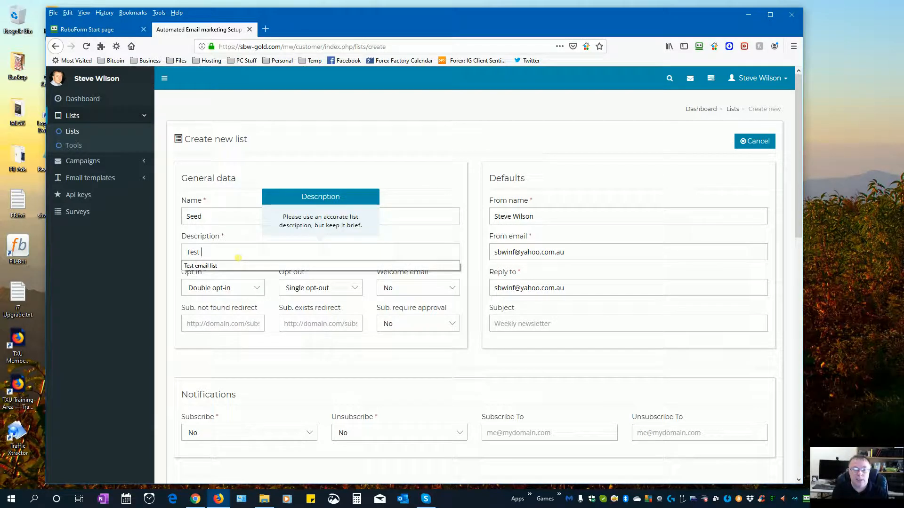
{"action": "left_click", "coordinate": [238, 265]}
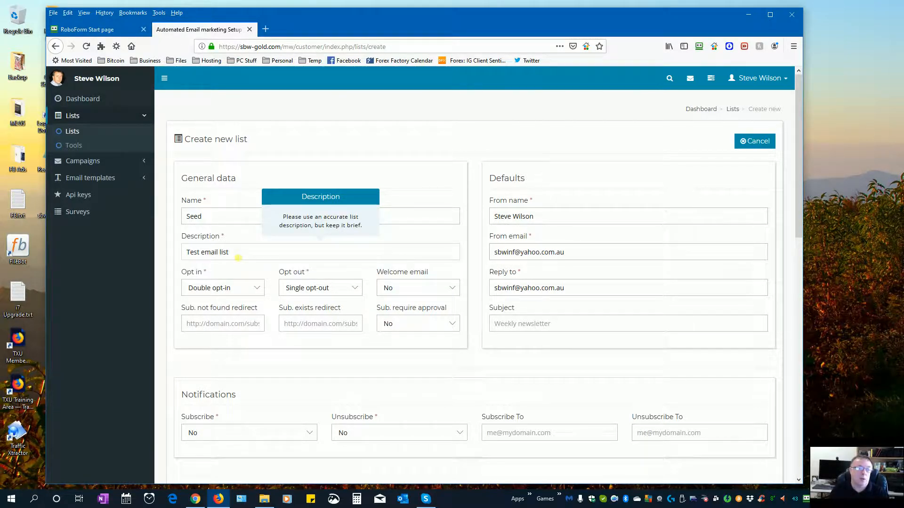
{"action": "left_click", "coordinate": [228, 289]}
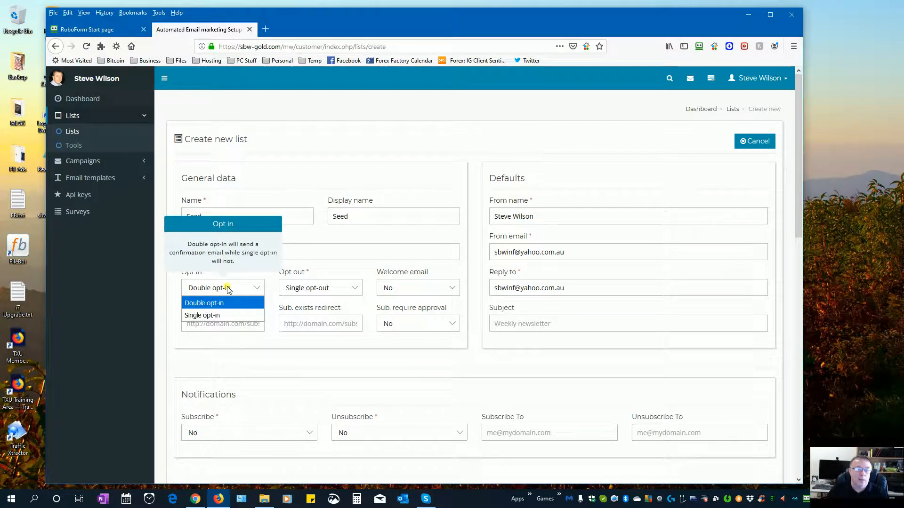
{"action": "left_click", "coordinate": [216, 316]}
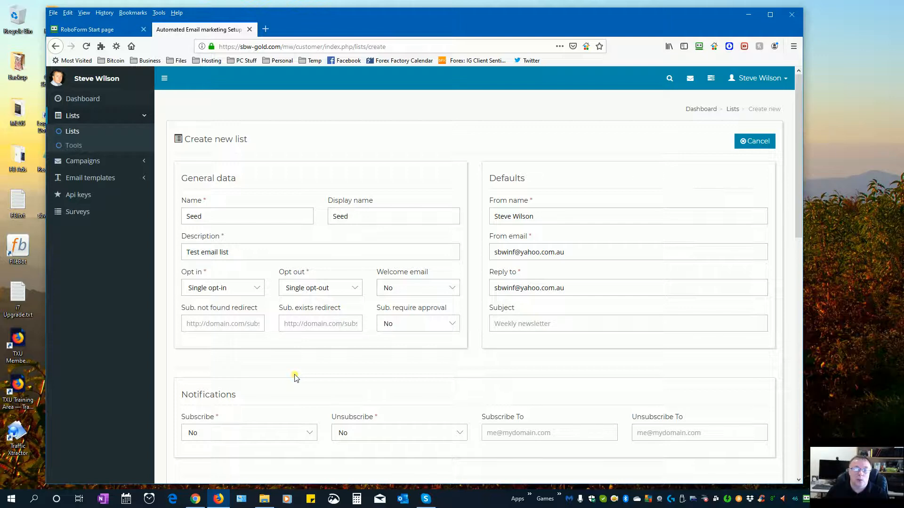
- Select the sbw-gold.com domain in the browser's page address
{"action": "left_click", "coordinate": [283, 47]}
{"action": "left_click", "coordinate": [283, 47]}
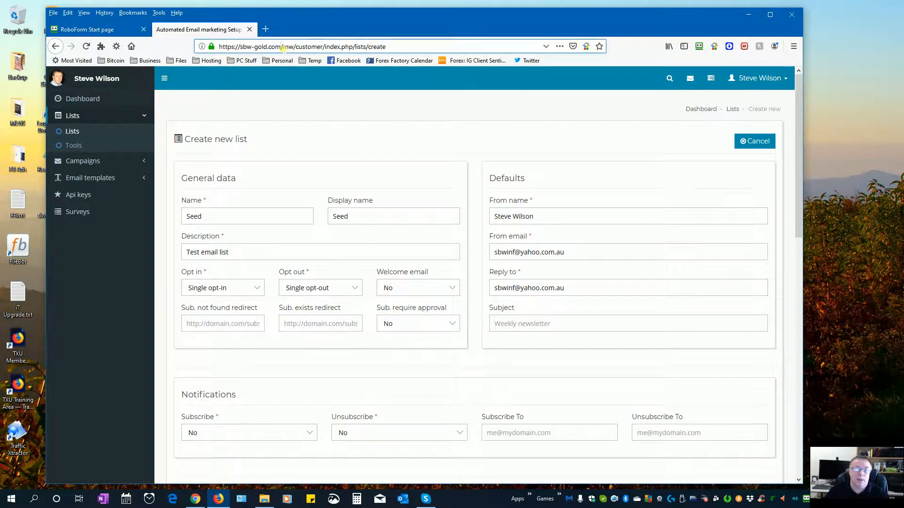
{"action": "left_click_drag", "start_coordinate": [282, 47], "coordinate": [240, 47]}
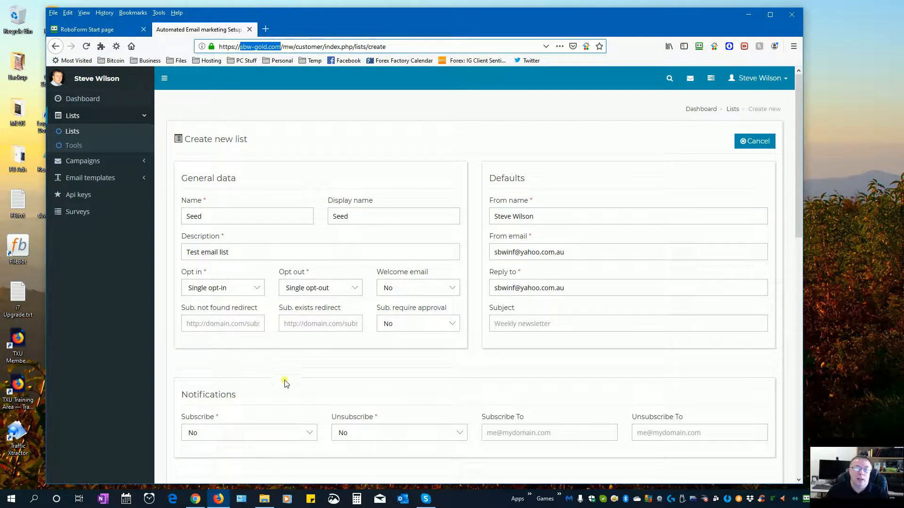
{"action": "left_click", "coordinate": [309, 360]}
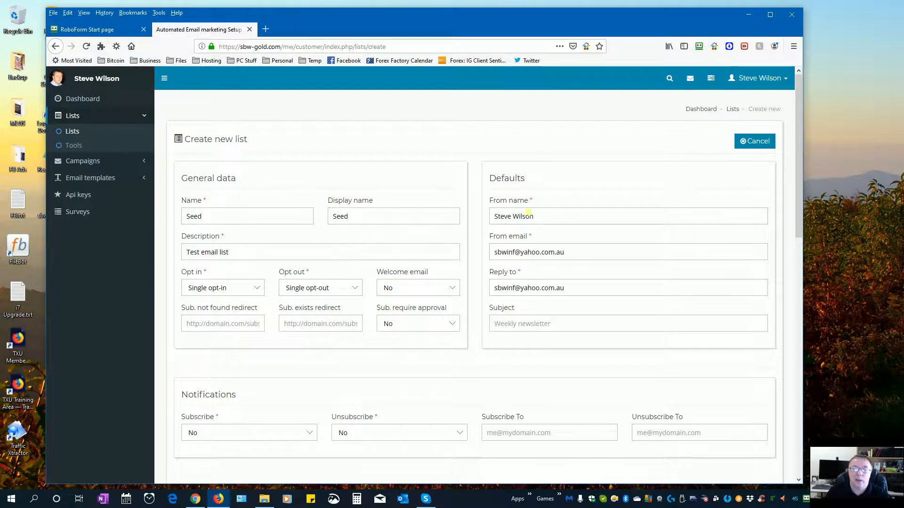
- Fill in the starred sender name and pick the saved sbw-gold.com sender email address
{"action": "left_click", "coordinate": [498, 222]}
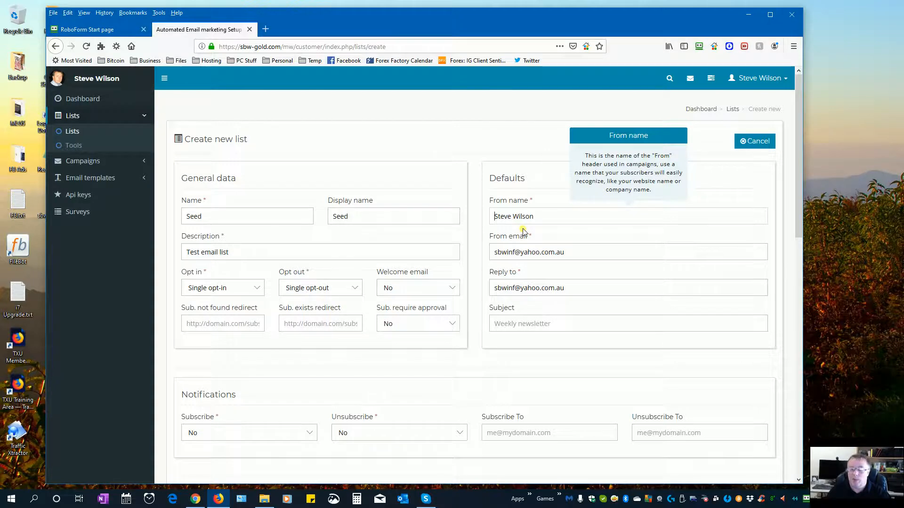
{"action": "type", "text": "**"}
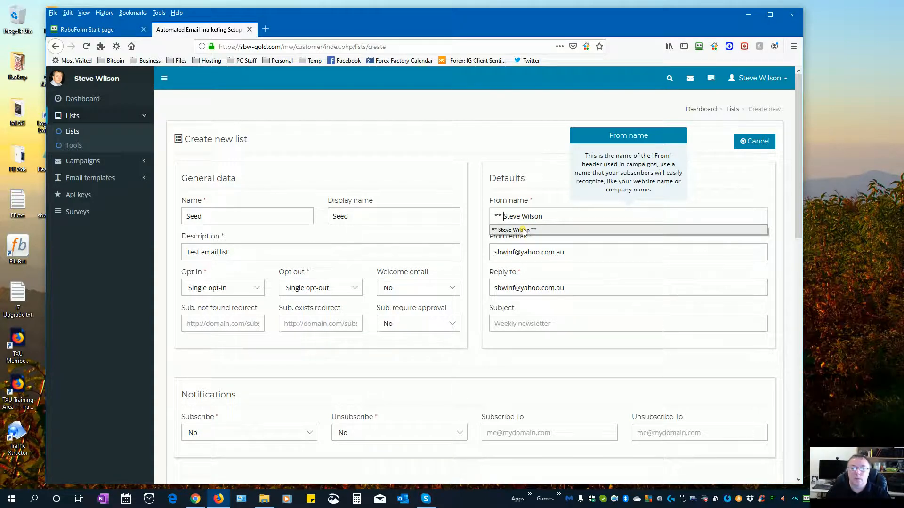
{"action": "left_click", "coordinate": [524, 231]}
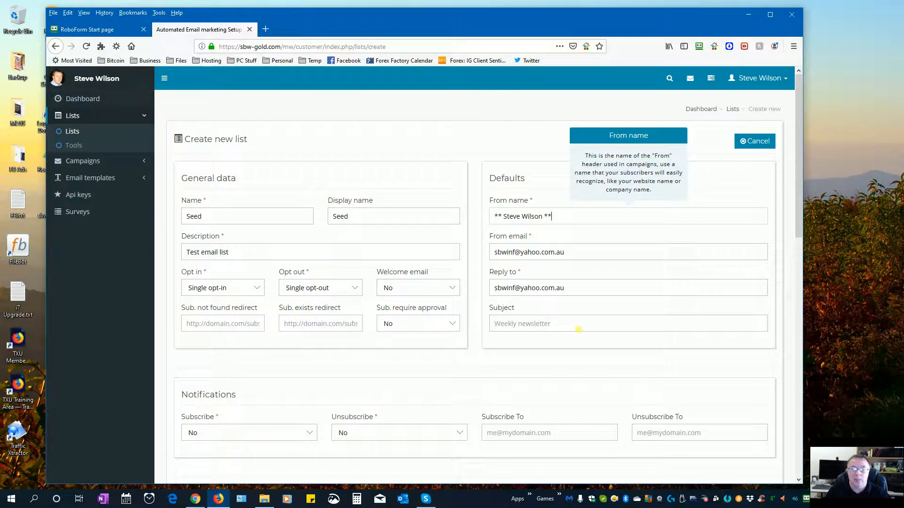
{"action": "left_click_drag", "start_coordinate": [584, 253], "coordinate": [462, 249]}
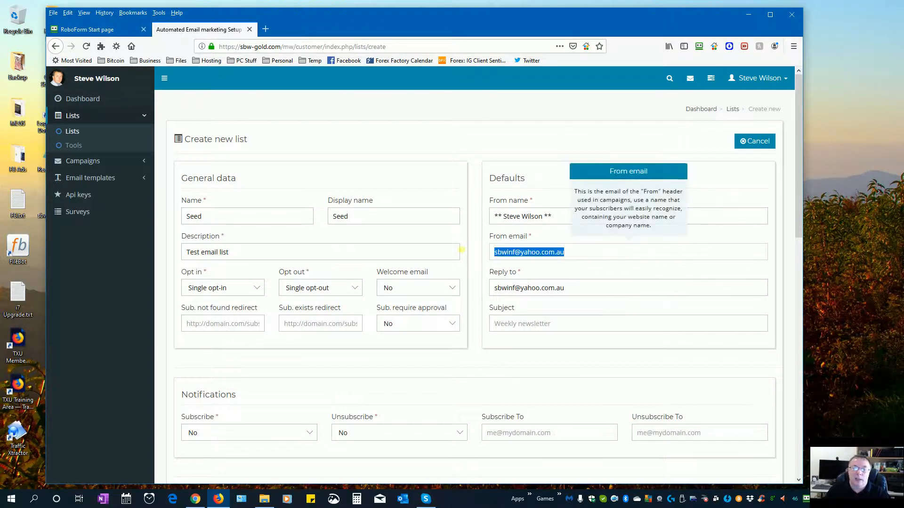
{"action": "key", "text": "BackSpace"}
{"action": "key", "text": "Down"}
{"action": "key", "text": "Down"}
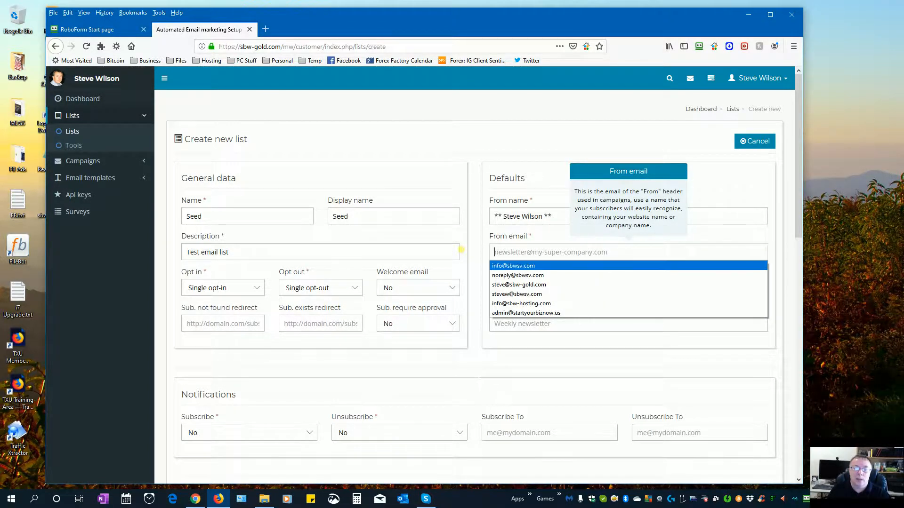
{"action": "key", "text": "Down"}
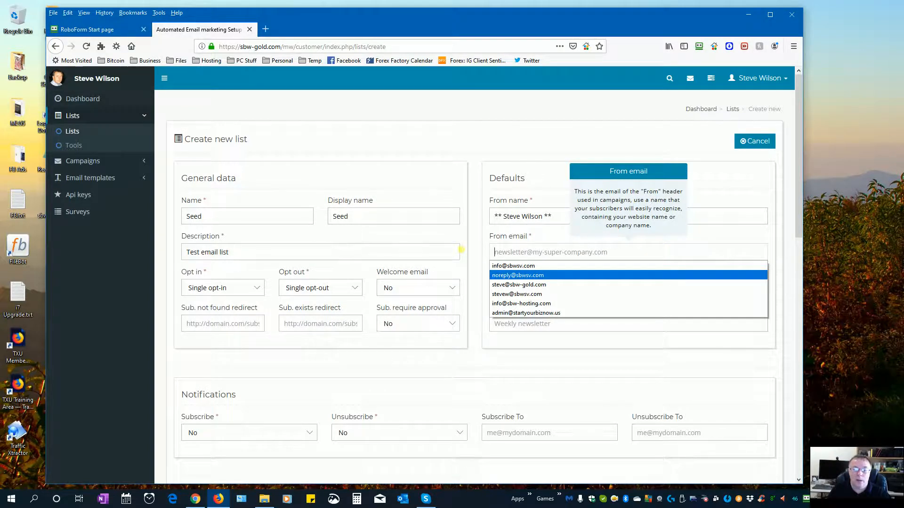
{"action": "key", "text": "Down"}
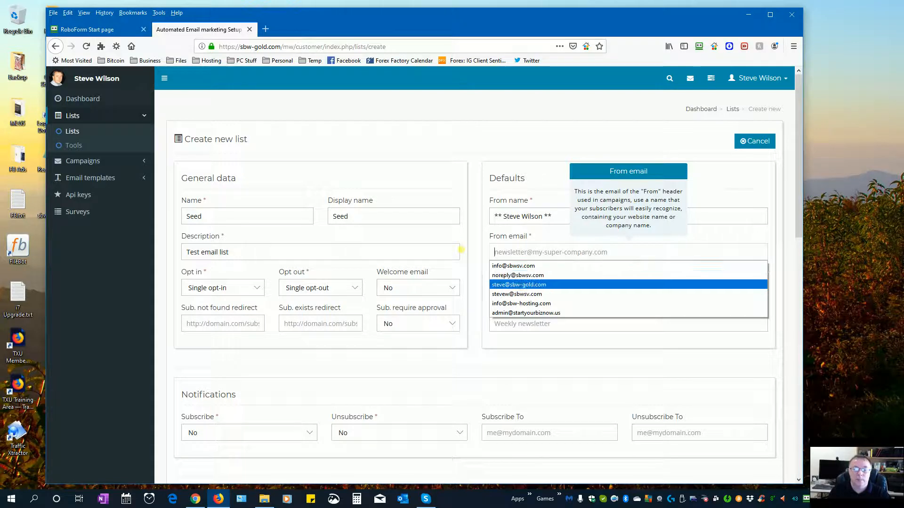
{"action": "key", "text": "Return"}
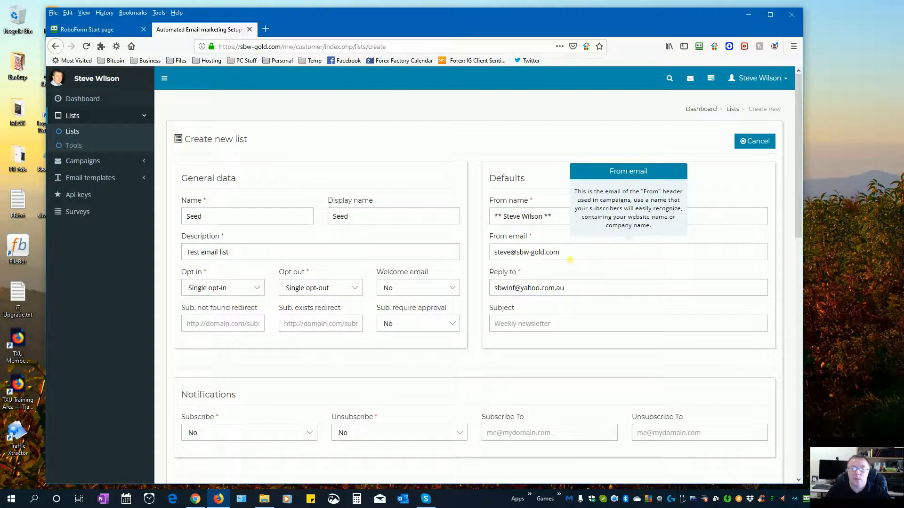
- Use the sender email address as the reply-to address
{"action": "triple_click", "coordinate": [560, 252]}
{"action": "key", "text": "ctrl+c"}
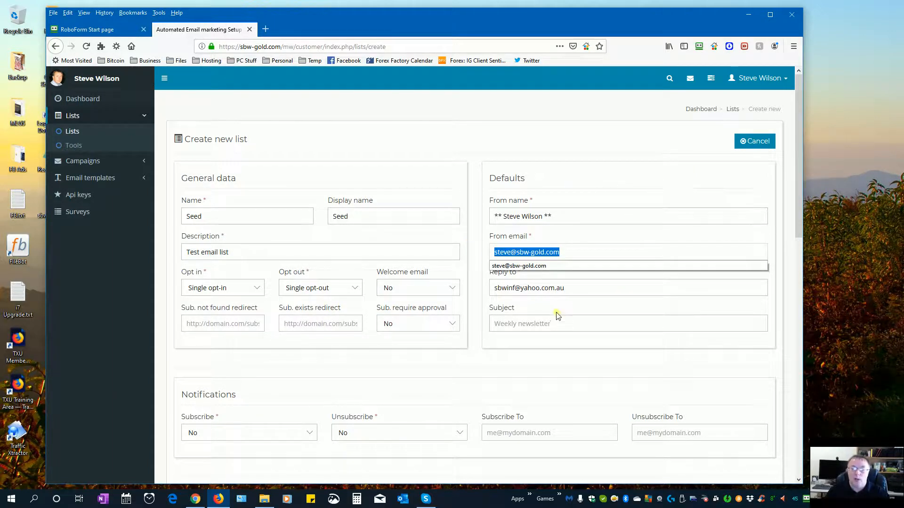
{"action": "left_click", "coordinate": [575, 288]}
{"action": "left_click_drag", "start_coordinate": [575, 289], "coordinate": [486, 286]}
{"action": "key", "text": "ctrl+v"}
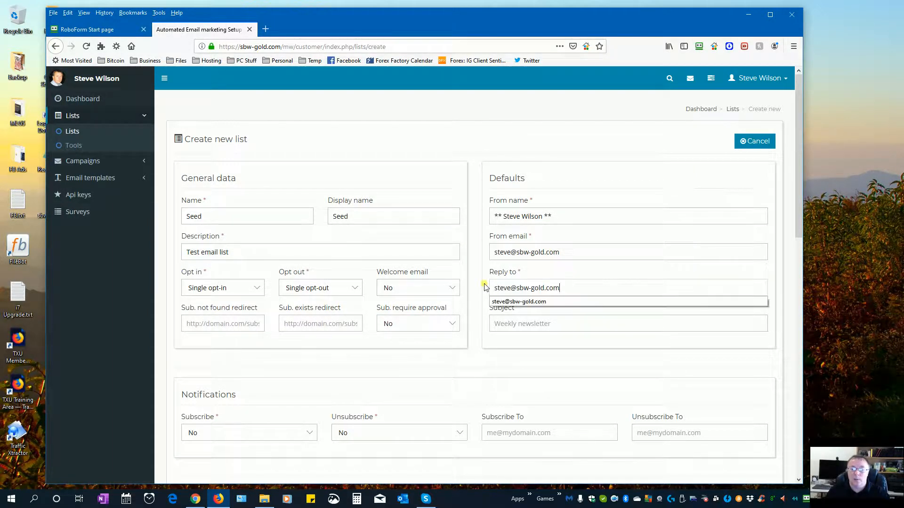
- Set the default subject to Weekly Newsletter from previously used subjects
{"action": "left_click", "coordinate": [575, 321]}
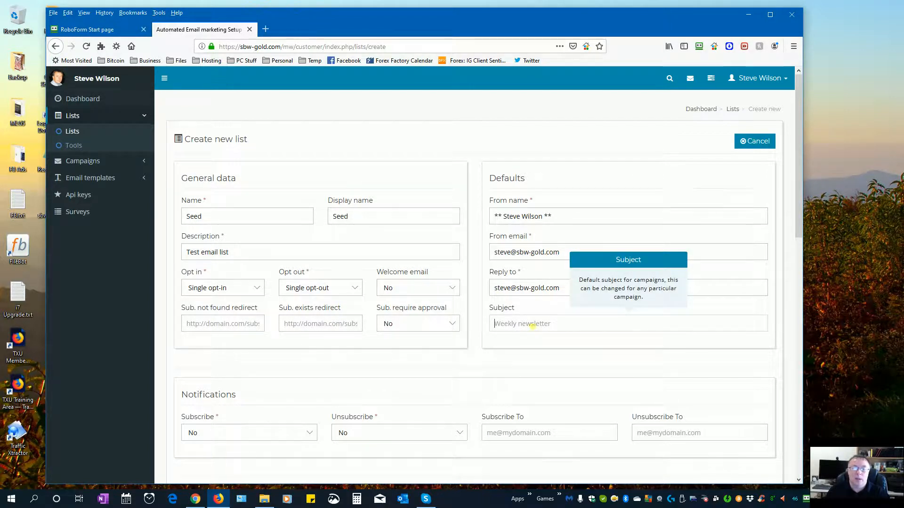
{"action": "left_click", "coordinate": [518, 255]}
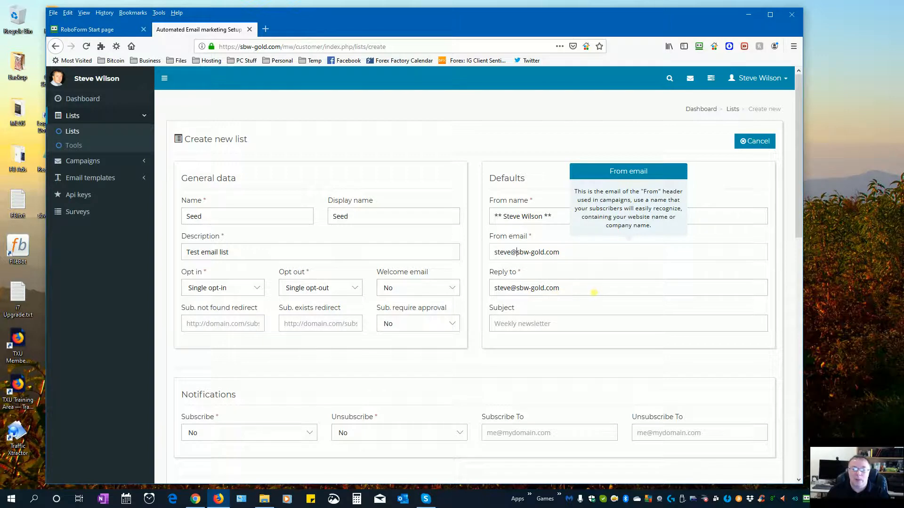
{"action": "left_click", "coordinate": [525, 324]}
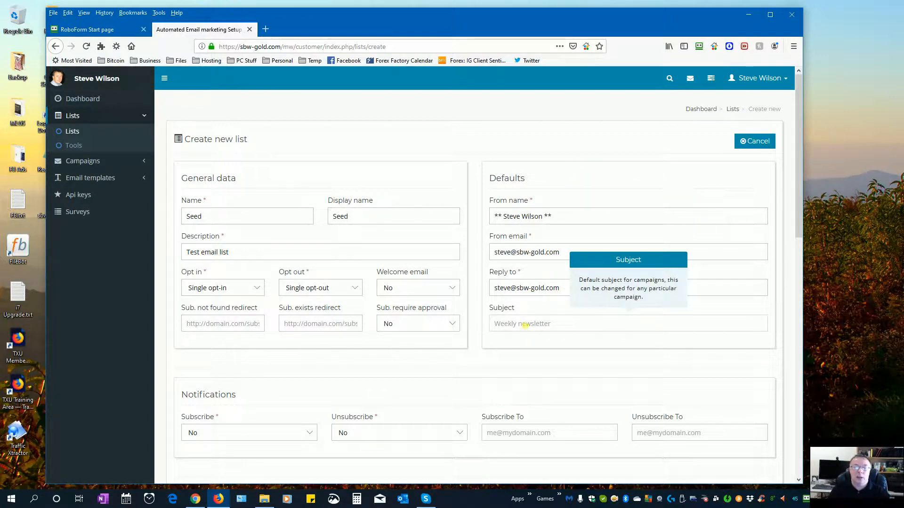
{"action": "double_click", "coordinate": [525, 325]}
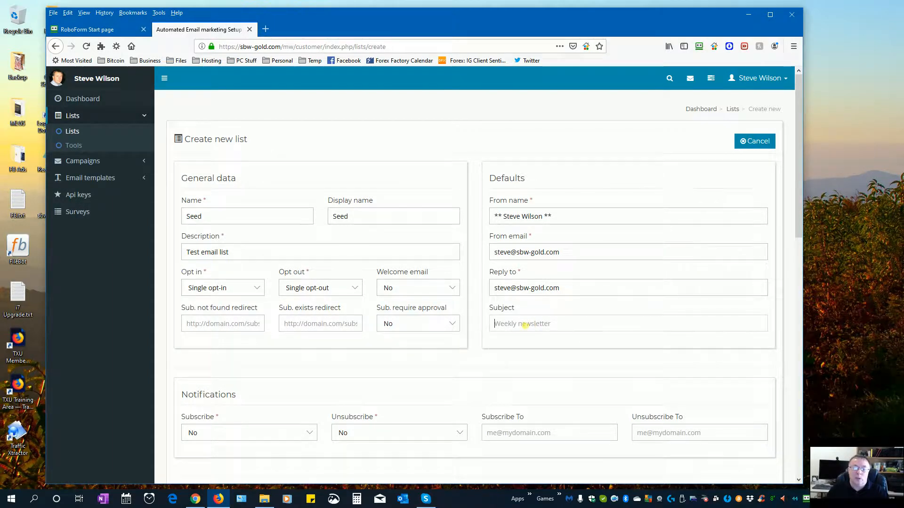
{"action": "left_click", "coordinate": [525, 325]}
{"action": "left_click", "coordinate": [520, 347]}
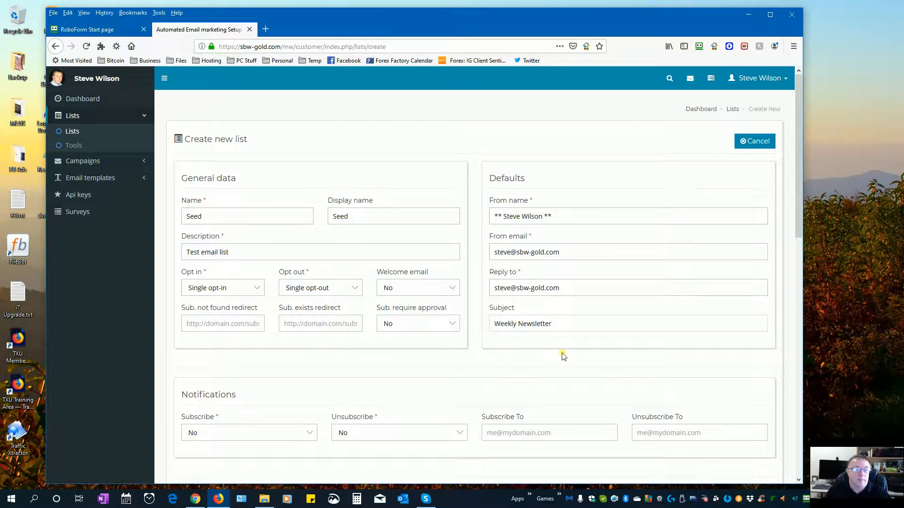
{"action": "scroll", "coordinate": [563, 357], "scroll_direction": "down", "scroll_amount": 2}
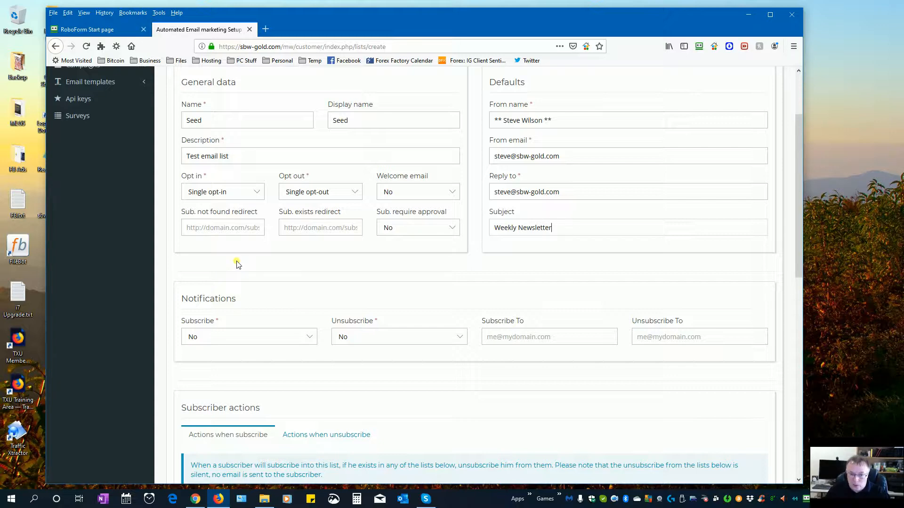
{"action": "left_click", "coordinate": [298, 232]}
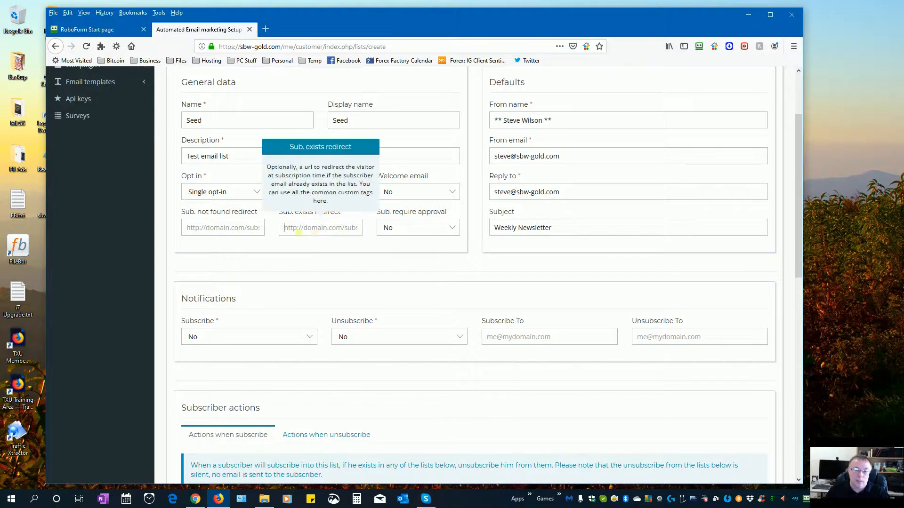
{"action": "left_click", "coordinate": [324, 231]}
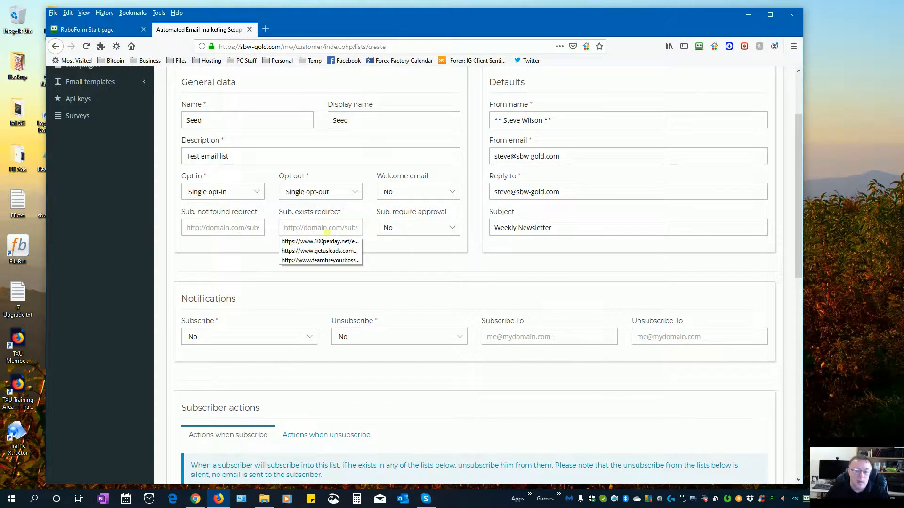
{"action": "left_click", "coordinate": [326, 231]}
{"action": "left_click", "coordinate": [216, 231]}
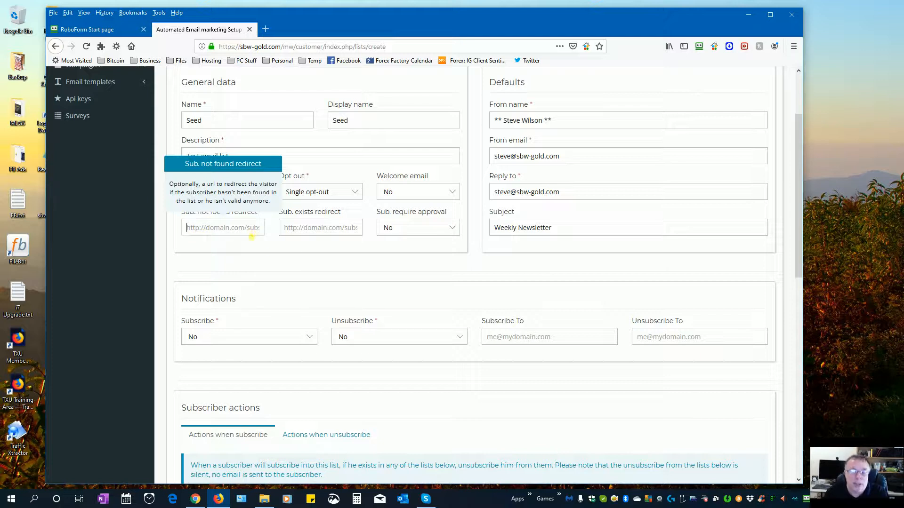
{"action": "left_click", "coordinate": [400, 276]}
{"action": "scroll", "coordinate": [447, 376], "scroll_direction": "down", "scroll_amount": 3}
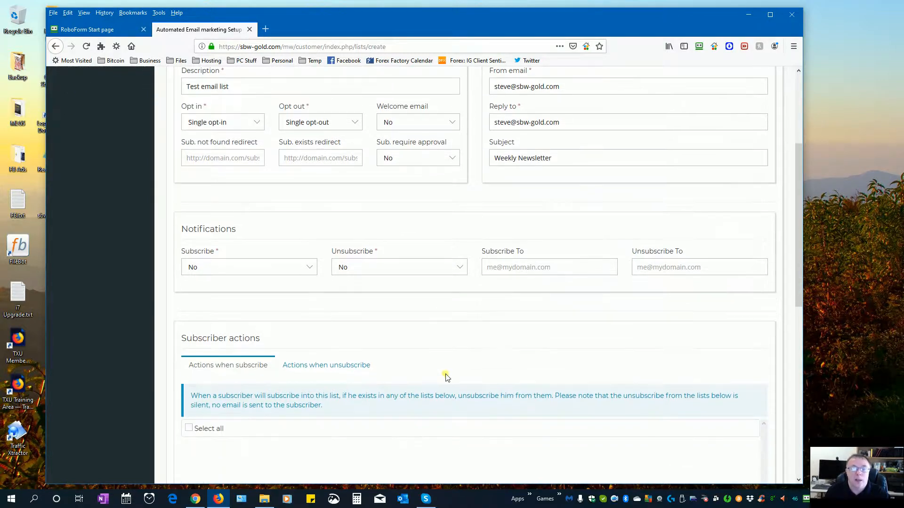
{"action": "scroll", "coordinate": [446, 376], "scroll_direction": "down", "scroll_amount": 1}
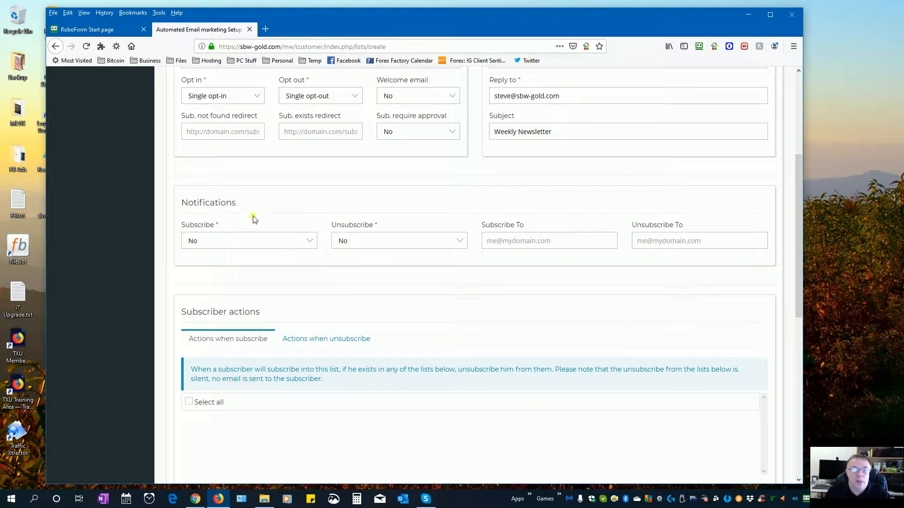
{"action": "left_click", "coordinate": [360, 243]}
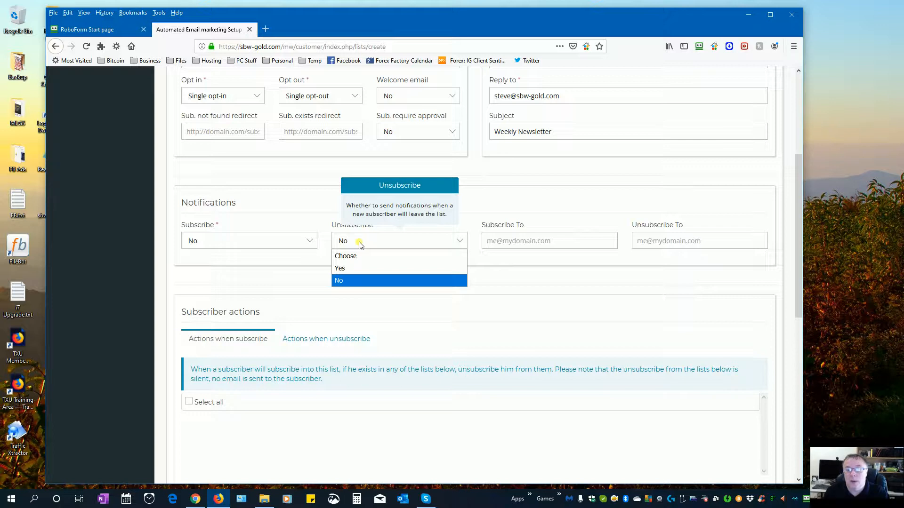
{"action": "left_click", "coordinate": [358, 268]}
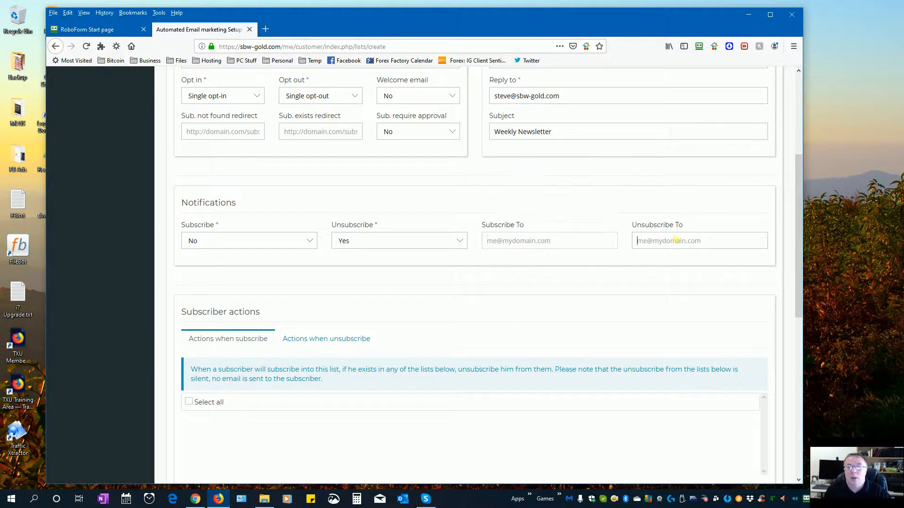
{"action": "left_click", "coordinate": [633, 240]}
{"action": "key", "text": "ctrl+v"}
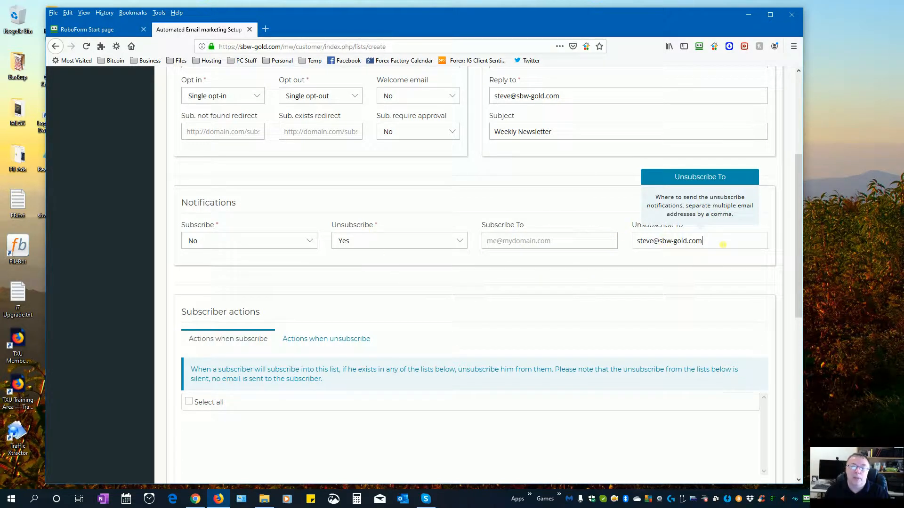
{"action": "left_click_drag", "start_coordinate": [722, 244], "coordinate": [621, 240]}
{"action": "key", "text": "BackSpace"}
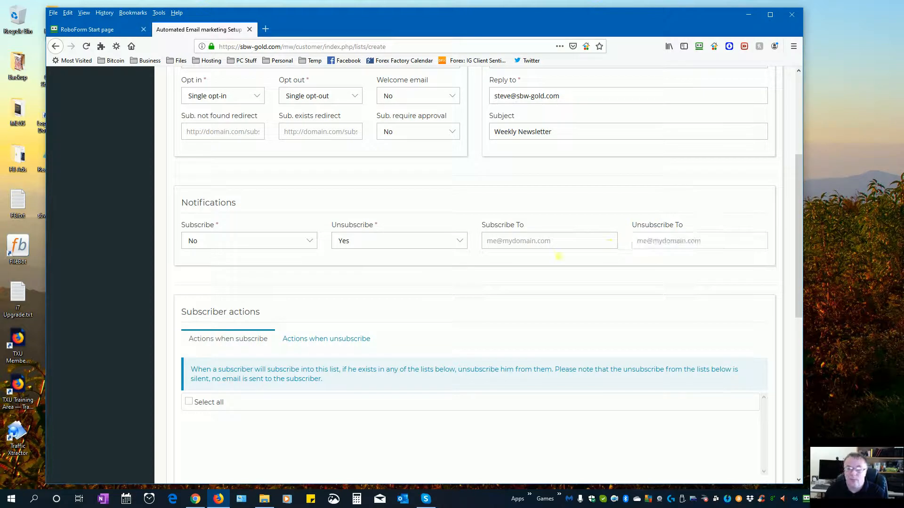
{"action": "left_click", "coordinate": [424, 235]}
{"action": "left_click", "coordinate": [404, 279]}
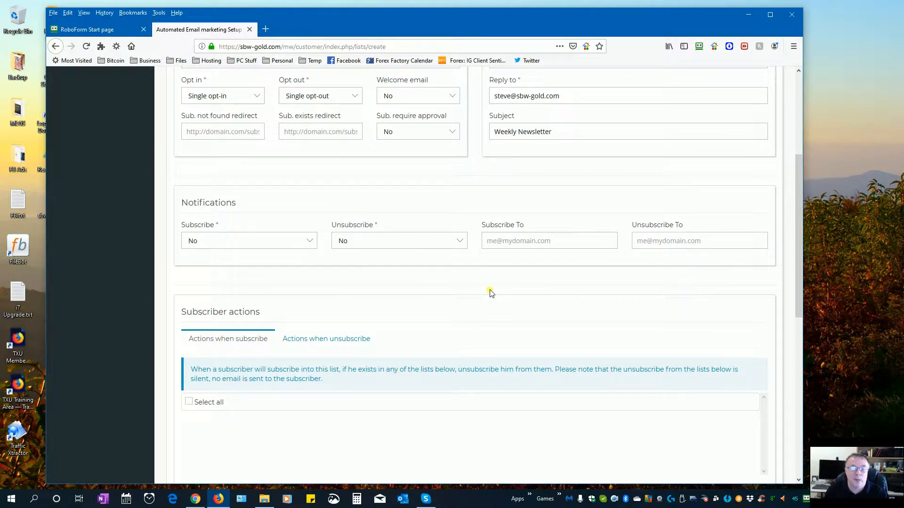
{"action": "scroll", "coordinate": [489, 293], "scroll_direction": "down", "scroll_amount": 3}
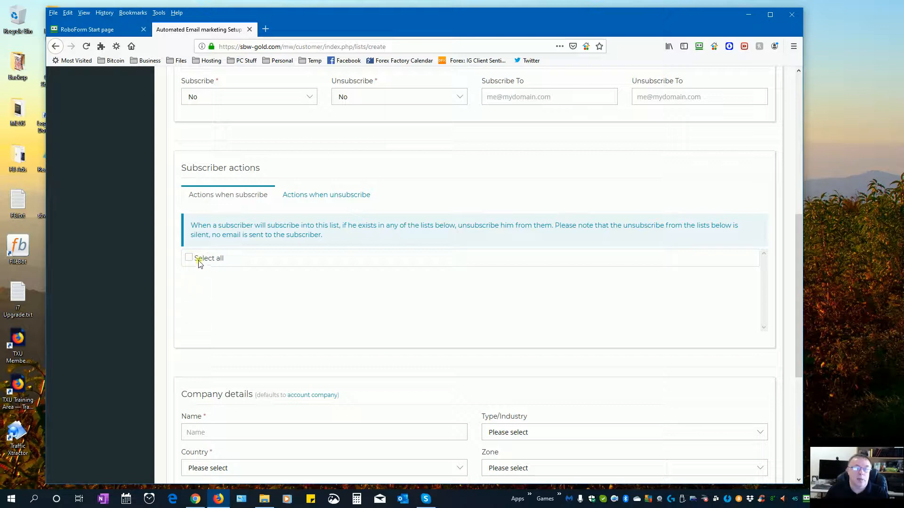
{"action": "left_click", "coordinate": [319, 195]}
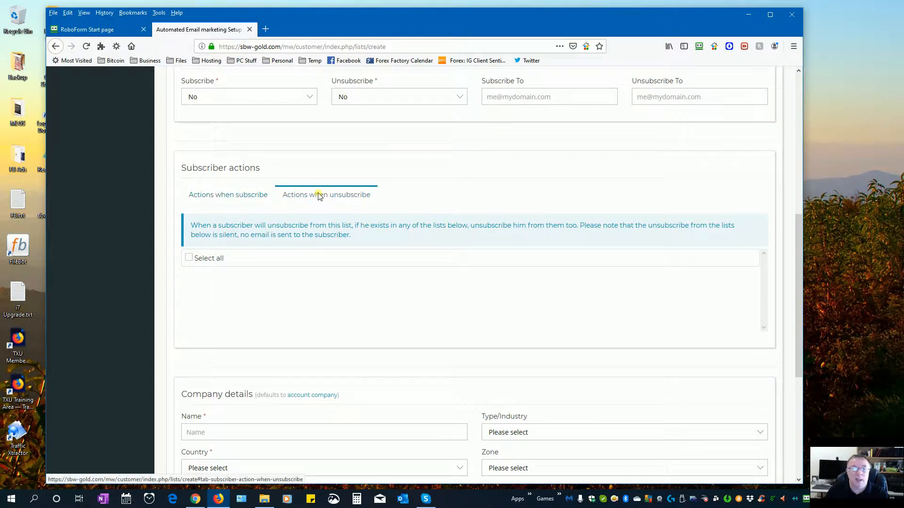
{"action": "left_click", "coordinate": [256, 195]}
{"action": "scroll", "coordinate": [552, 283], "scroll_direction": "down", "scroll_amount": 4}
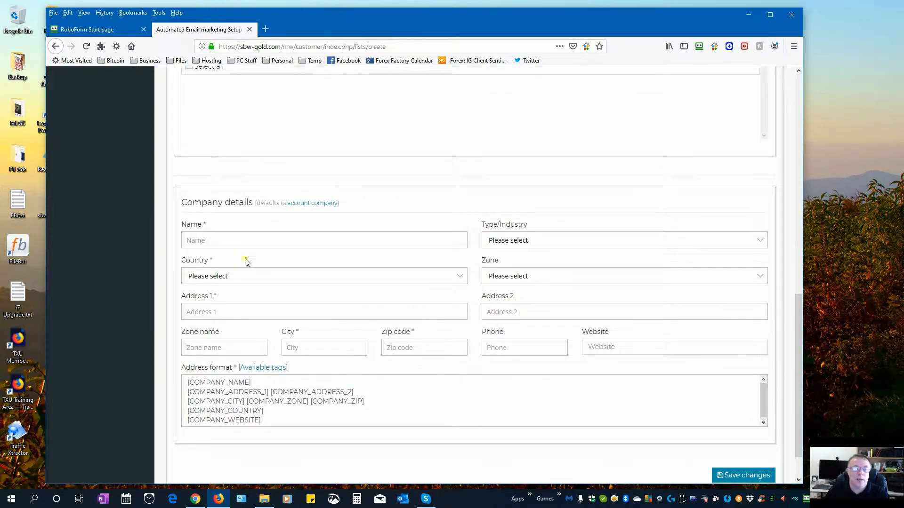
- Enter company name SBW Media, country Australia, and the saved street address, city and zip code
{"action": "left_click", "coordinate": [236, 245]}
{"action": "left_click", "coordinate": [228, 254]}
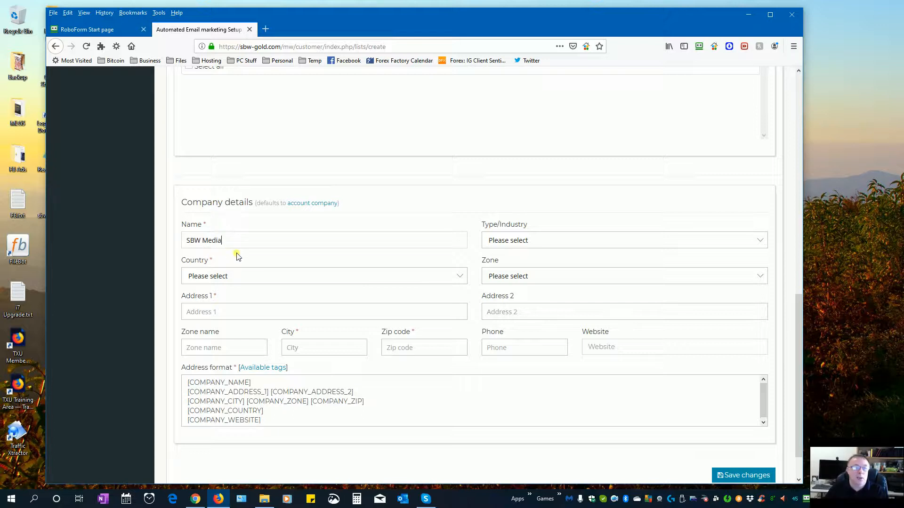
{"action": "left_click", "coordinate": [226, 277]}
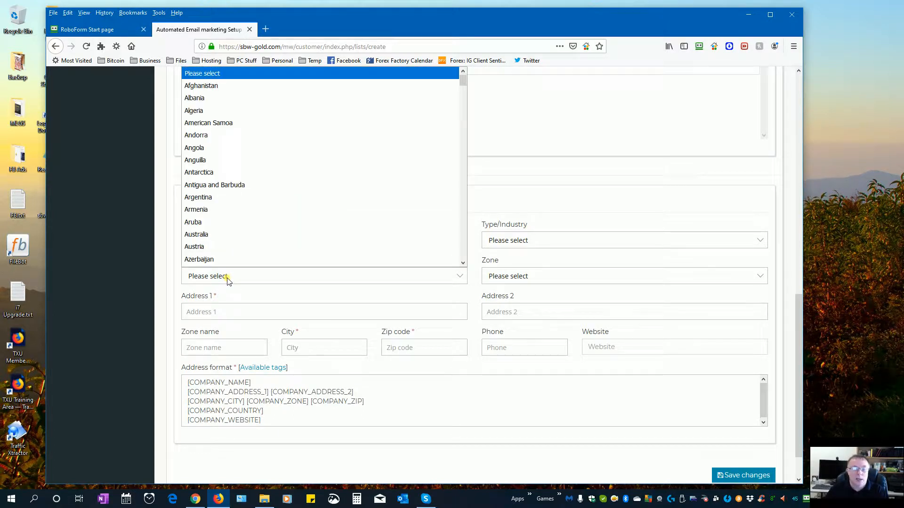
{"action": "left_click", "coordinate": [273, 235]}
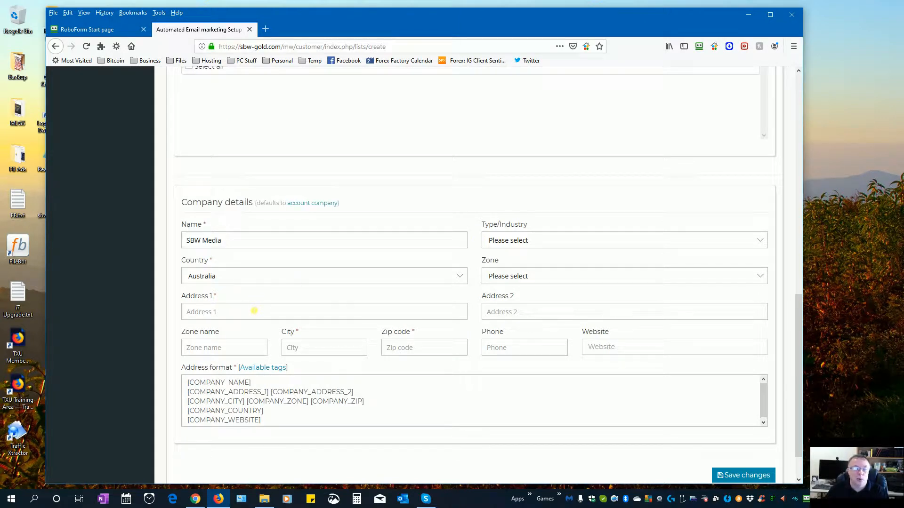
{"action": "left_click", "coordinate": [254, 311]}
{"action": "left_click", "coordinate": [247, 325]}
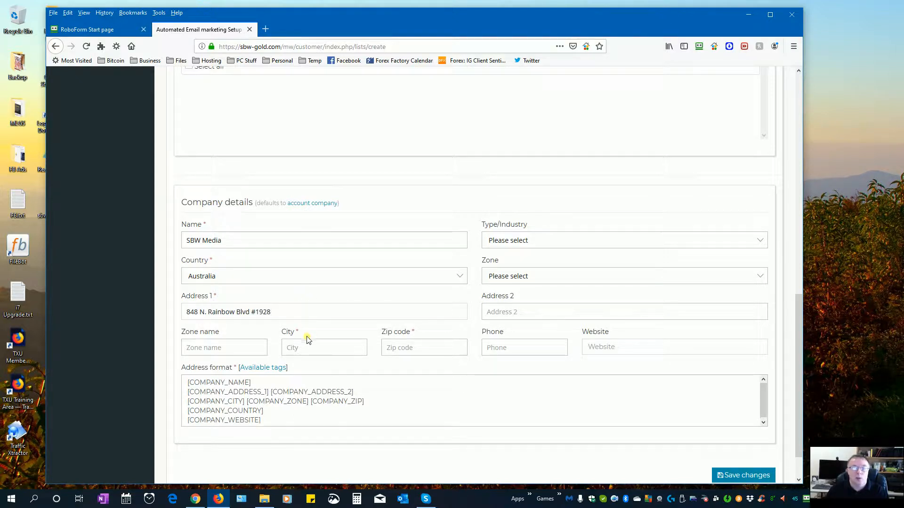
{"action": "left_click", "coordinate": [292, 347]}
{"action": "left_click", "coordinate": [297, 362]}
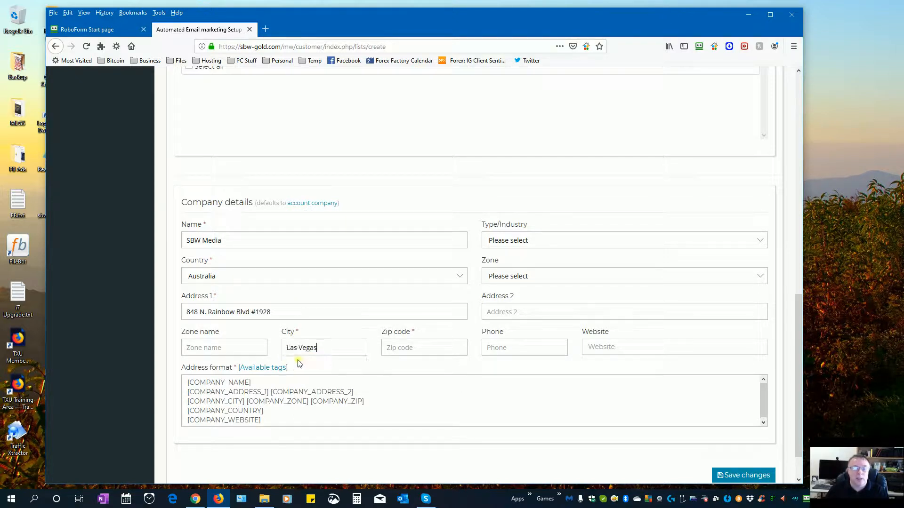
{"action": "left_click", "coordinate": [398, 348]}
{"action": "left_click", "coordinate": [400, 363]}
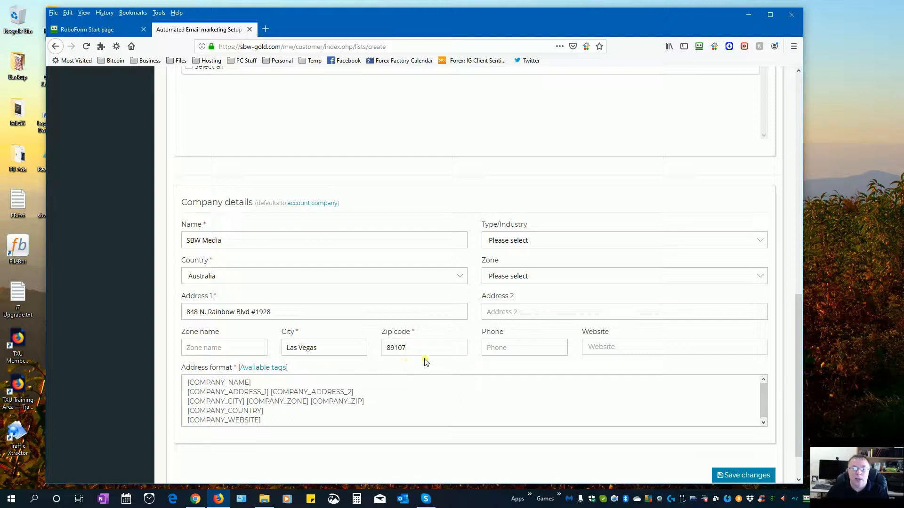
- Set the company industry to Marketing and Advertising, leaving the zone unset
{"action": "left_click", "coordinate": [537, 241]}
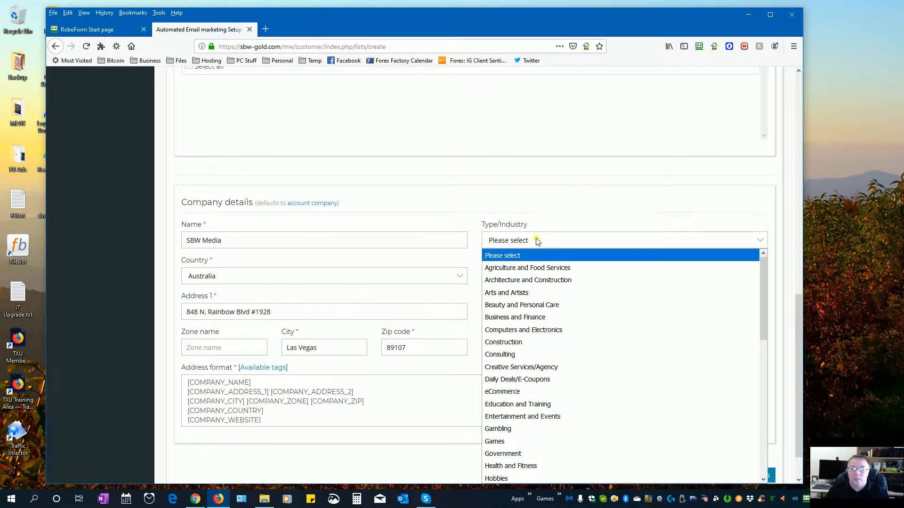
{"action": "scroll", "coordinate": [580, 314], "scroll_direction": "down", "scroll_amount": 1}
{"action": "scroll", "coordinate": [580, 316], "scroll_direction": "down", "scroll_amount": 1}
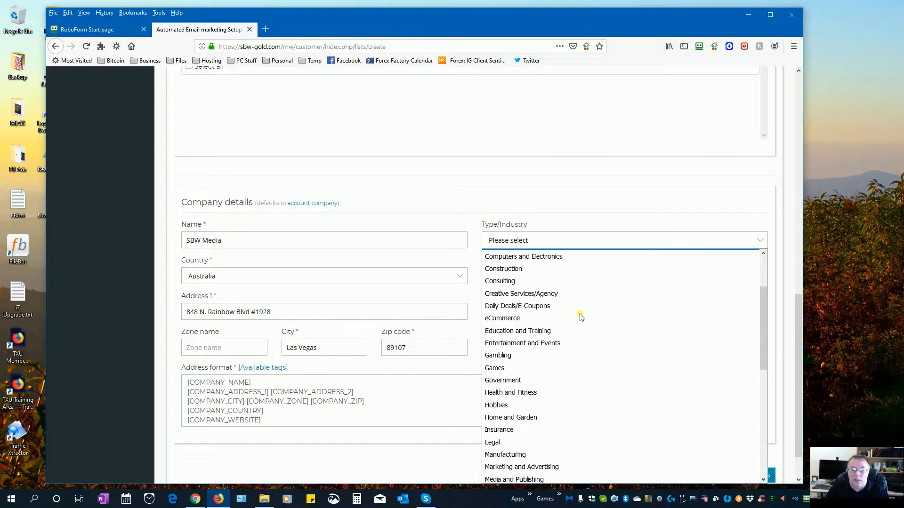
{"action": "left_click", "coordinate": [545, 467]}
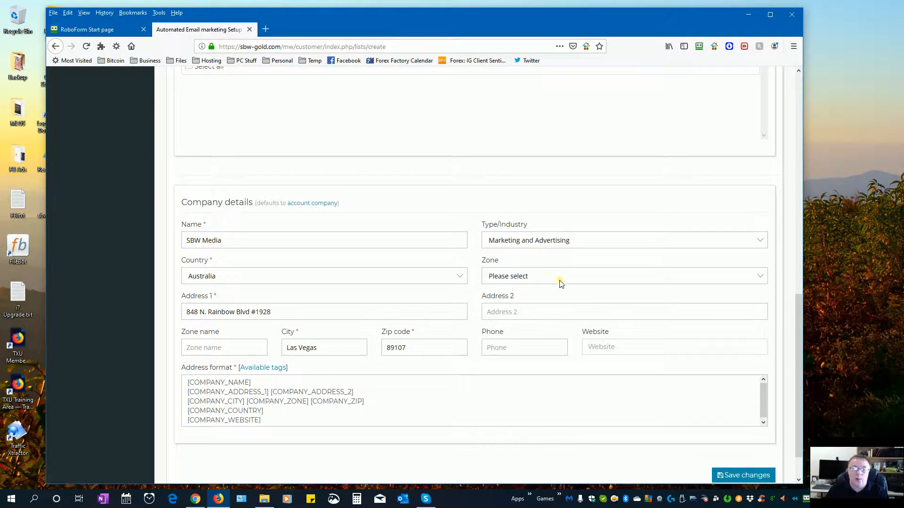
{"action": "left_click", "coordinate": [529, 279]}
{"action": "left_click", "coordinate": [529, 278]}
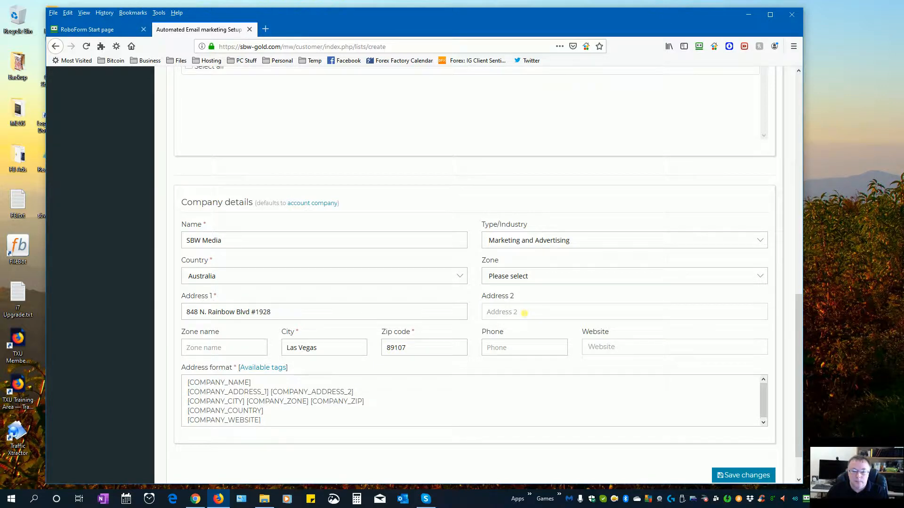
{"action": "left_click", "coordinate": [529, 279]}
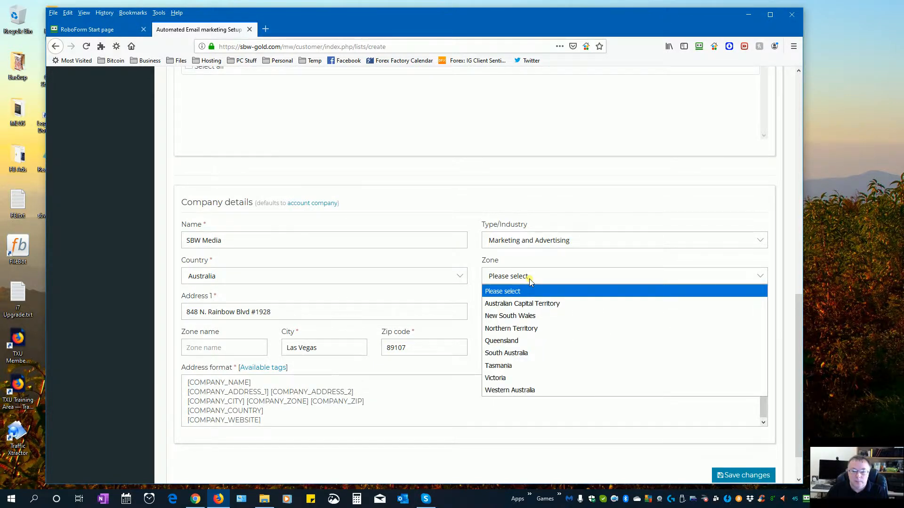
{"action": "left_click", "coordinate": [529, 278]}
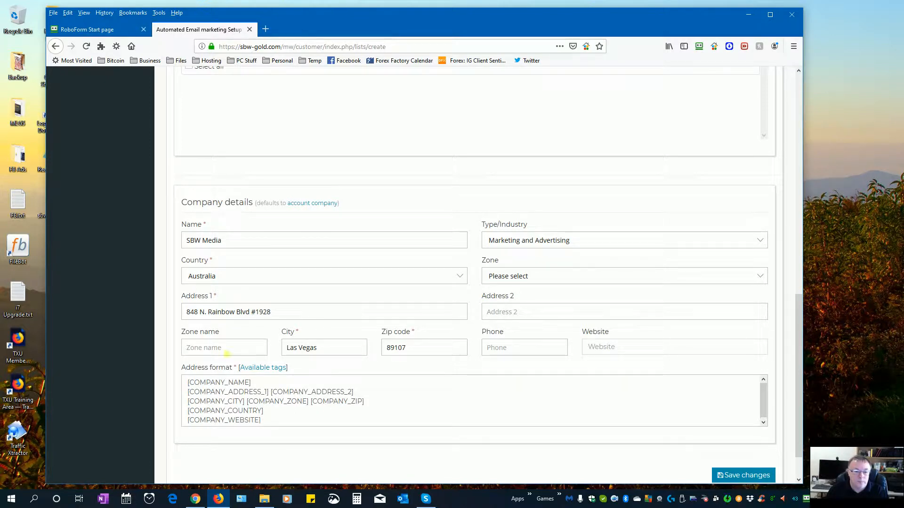
- Change the company country to United States
{"action": "left_click", "coordinate": [248, 277]}
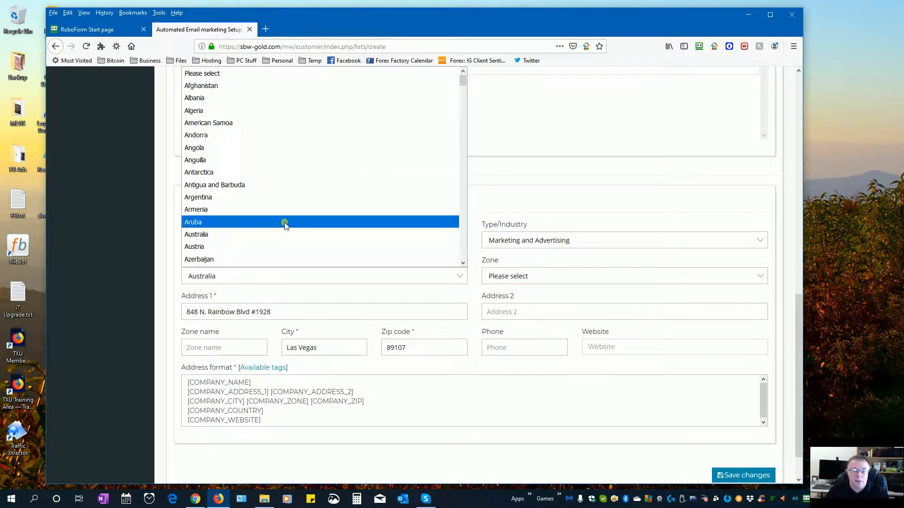
{"action": "key", "text": "u"}
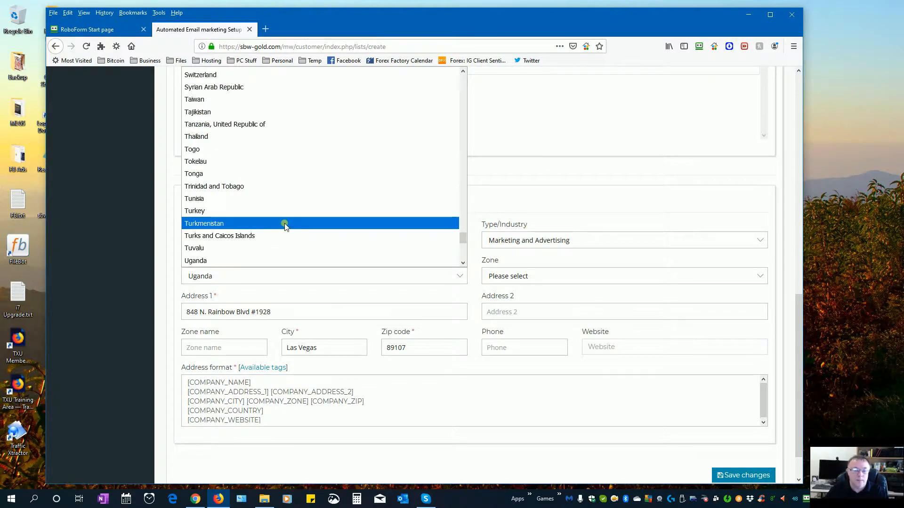
{"action": "scroll", "coordinate": [284, 222], "scroll_direction": "down", "scroll_amount": 1}
{"action": "scroll", "coordinate": [289, 226], "scroll_direction": "down", "scroll_amount": 1}
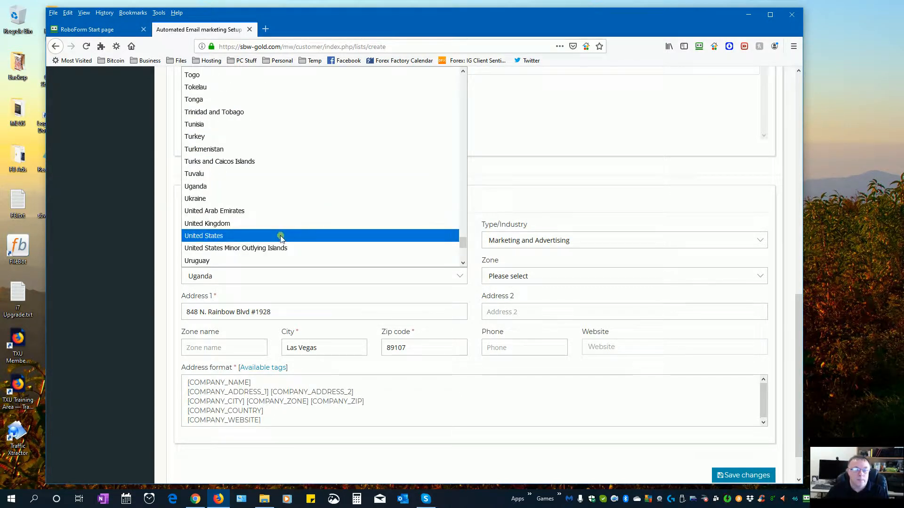
{"action": "left_click", "coordinate": [281, 237]}
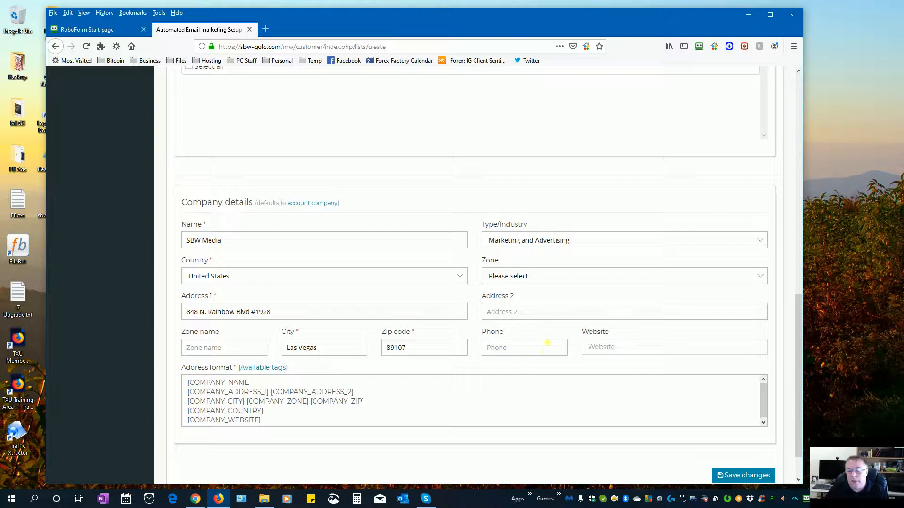
- Set the company zone to Nevada
{"action": "left_click", "coordinate": [521, 277]}
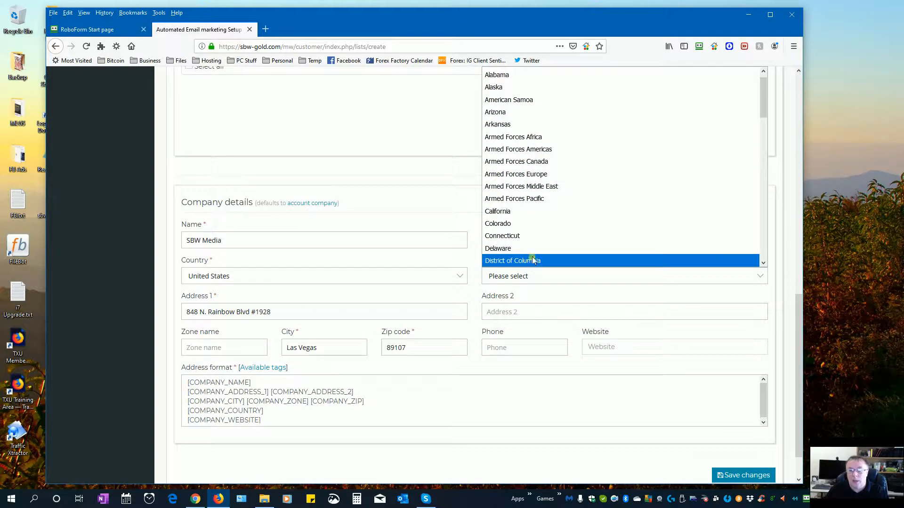
{"action": "scroll", "coordinate": [580, 218], "scroll_direction": "down", "scroll_amount": 9}
{"action": "scroll", "coordinate": [582, 222], "scroll_direction": "down", "scroll_amount": 3}
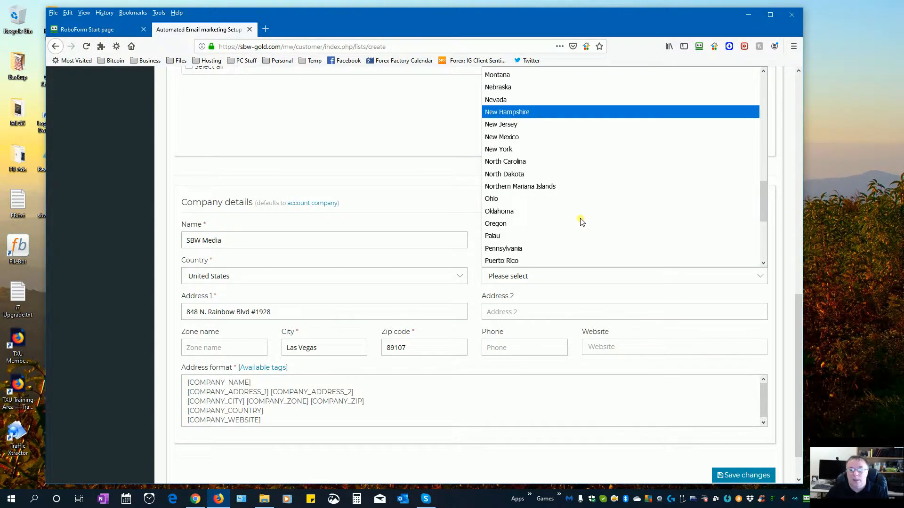
{"action": "scroll", "coordinate": [582, 221], "scroll_direction": "down", "scroll_amount": 3}
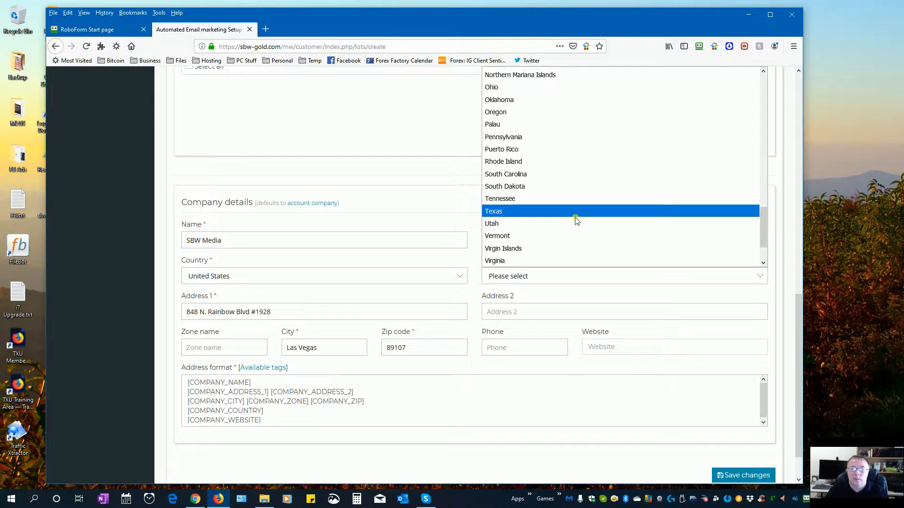
{"action": "scroll", "coordinate": [576, 220], "scroll_direction": "up", "scroll_amount": 3}
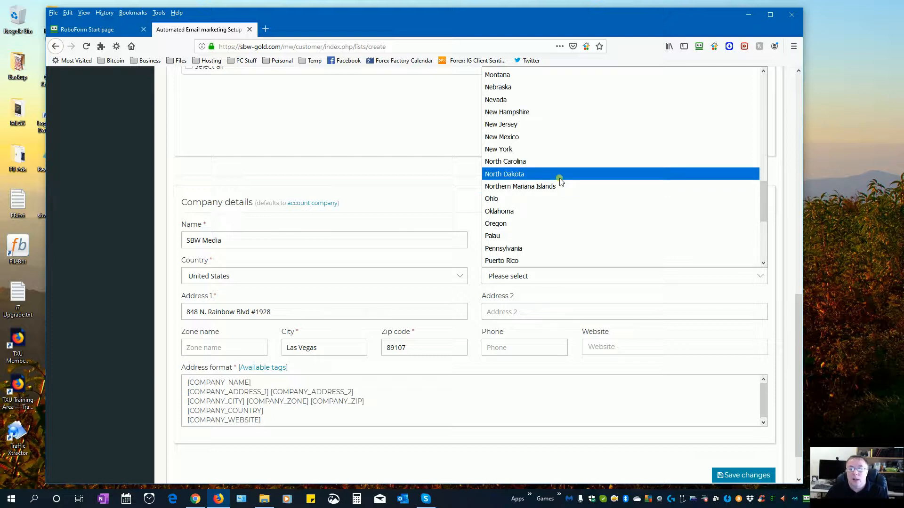
{"action": "left_click", "coordinate": [532, 100]}
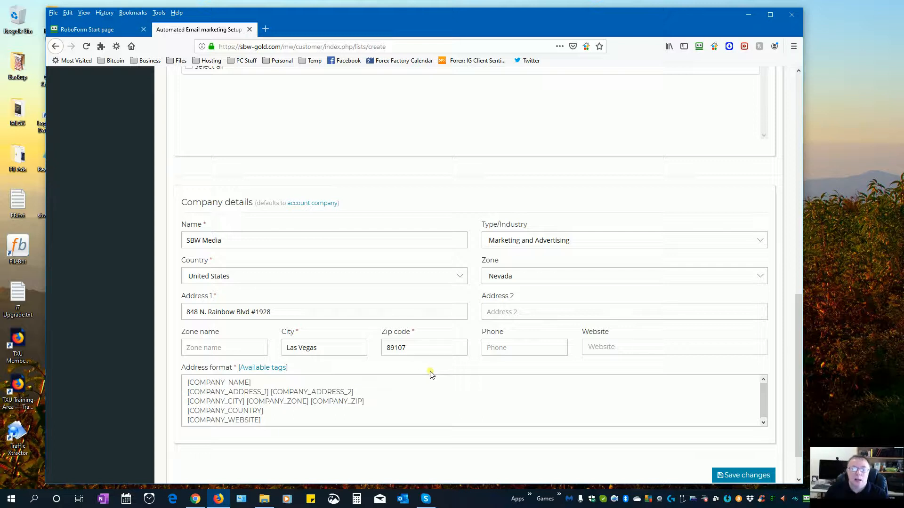
{"action": "left_click", "coordinate": [612, 347]}
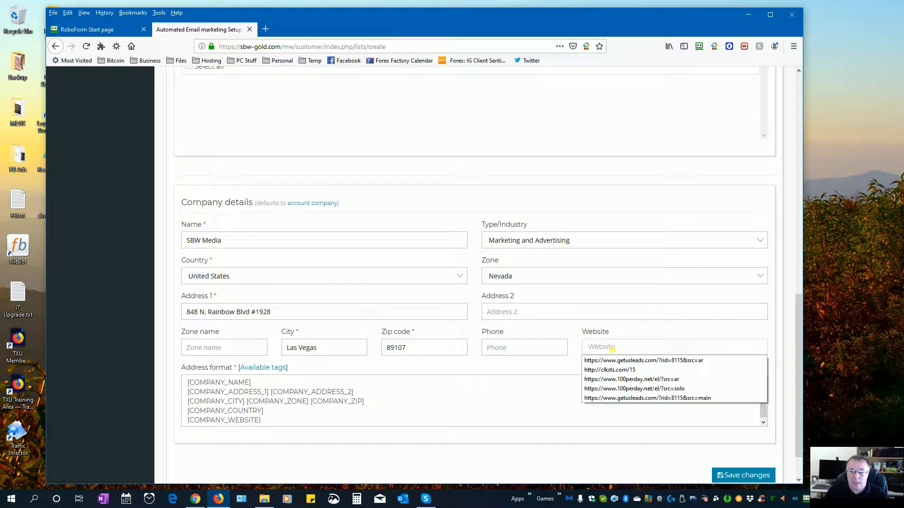
{"action": "left_click", "coordinate": [620, 381]}
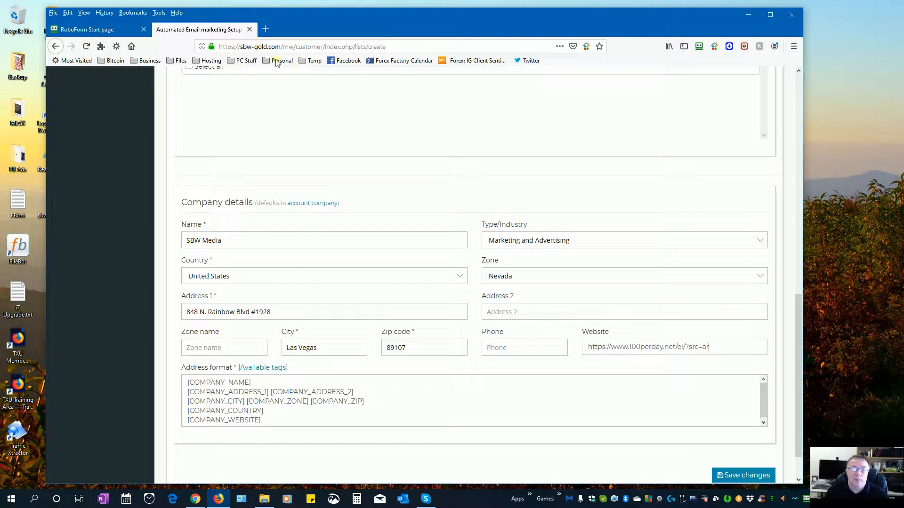
{"action": "left_click", "coordinate": [284, 47]}
{"action": "left_click_drag", "start_coordinate": [284, 46], "coordinate": [203, 47]}
{"action": "key", "text": "ctrl+c"}
{"action": "left_click", "coordinate": [709, 349]}
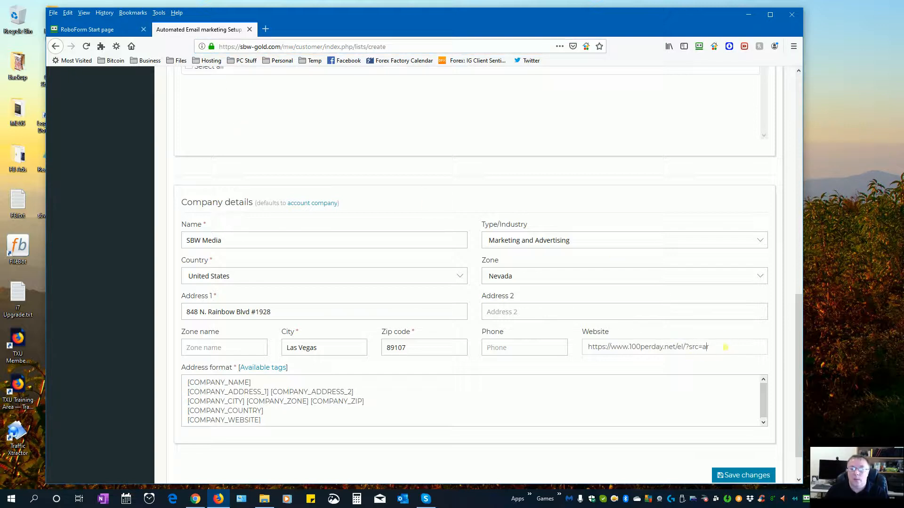
{"action": "left_click_drag", "start_coordinate": [720, 347], "coordinate": [539, 337]}
{"action": "key", "text": "ctrl+v"}
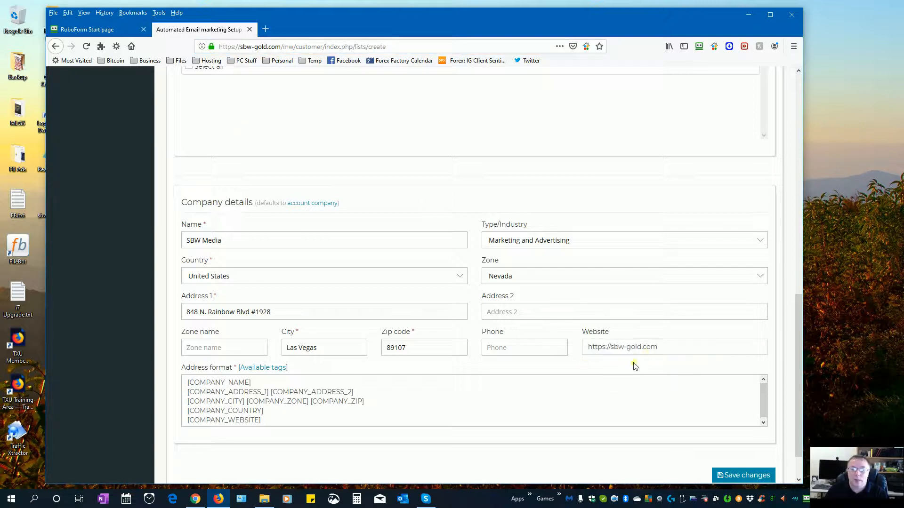
{"action": "scroll", "coordinate": [549, 375], "scroll_direction": "down", "scroll_amount": 2}
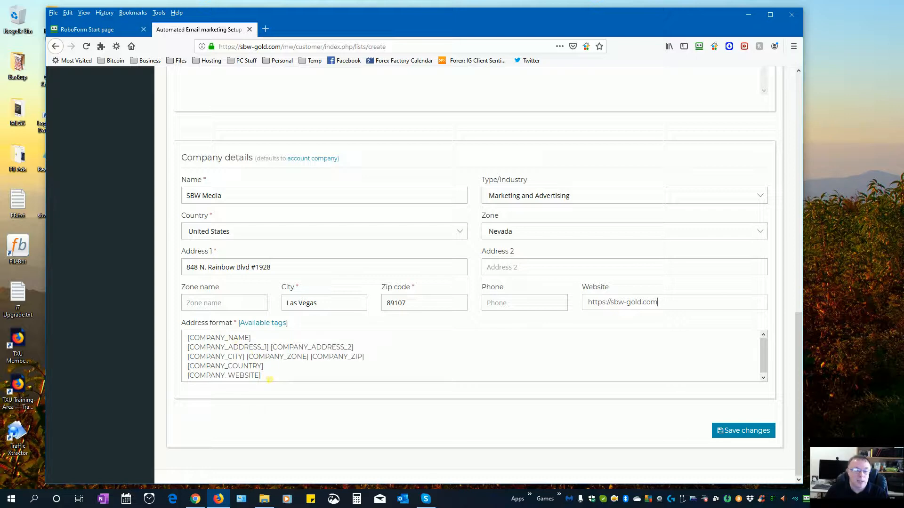
{"action": "left_click_drag", "start_coordinate": [274, 378], "coordinate": [187, 337]}
{"action": "key", "text": "ctrl+c"}
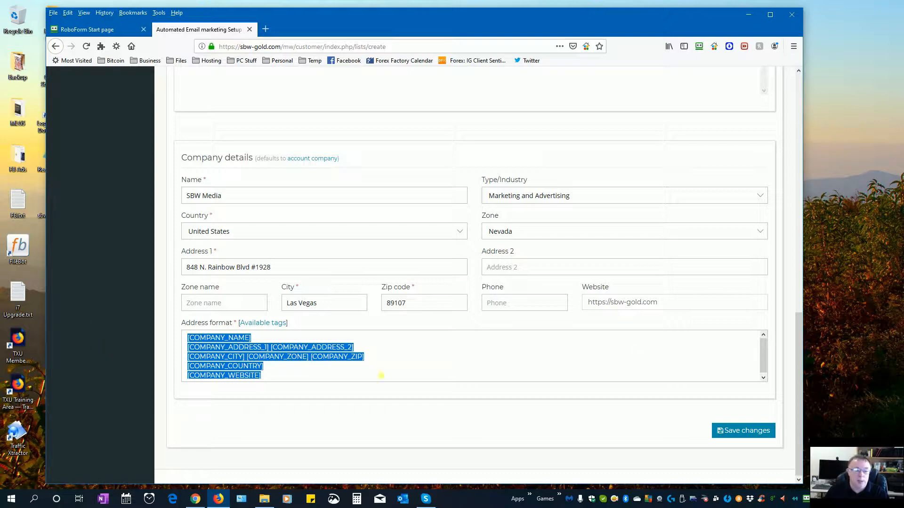
- Create a blank New Text Document.txt on the desktop, left unrenamed since sbw-gold.txt exists
{"action": "left_click", "coordinate": [859, 288]}
{"action": "right_click", "coordinate": [859, 288]}
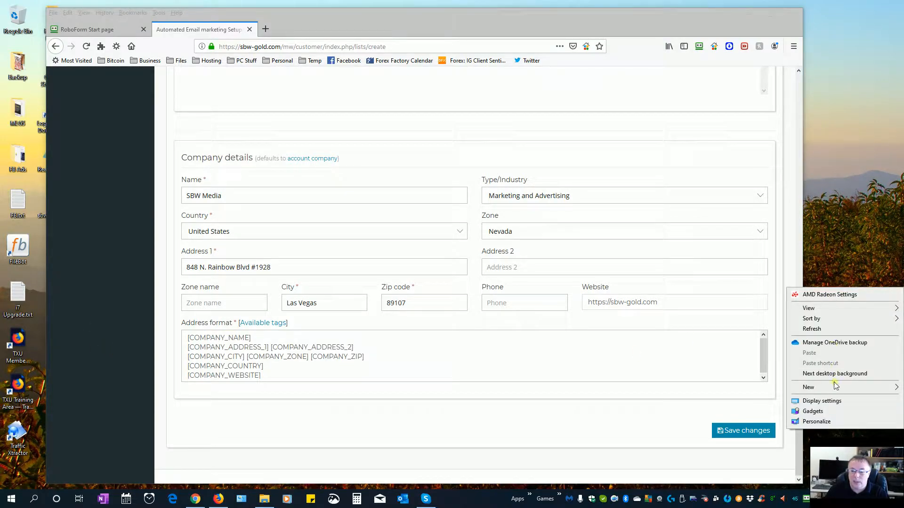
{"action": "mouse_move", "coordinate": [832, 390]}
{"action": "left_click", "coordinate": [711, 366]}
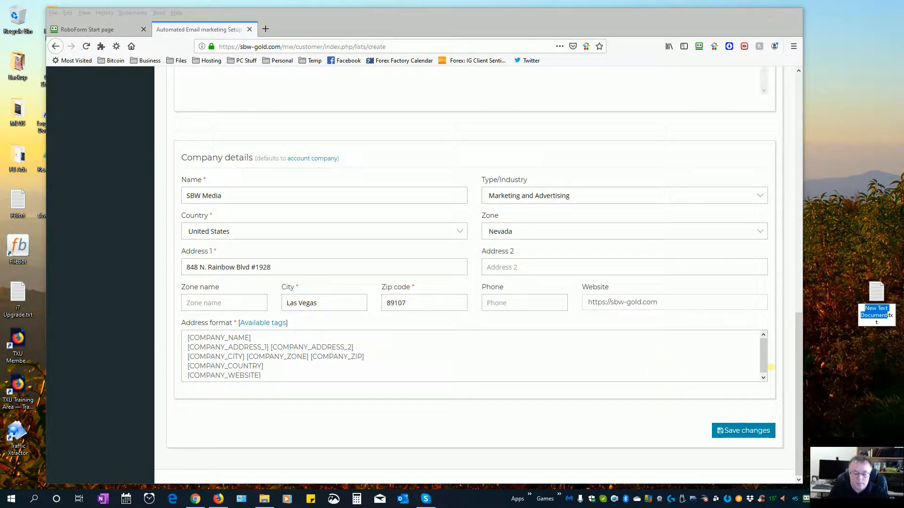
{"action": "type", "text": "sbw"}
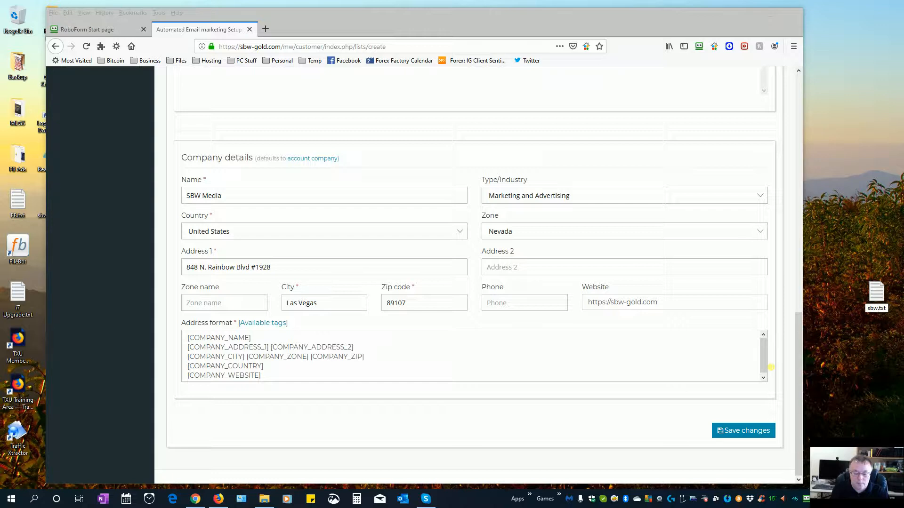
{"action": "type", "text": "-gold"}
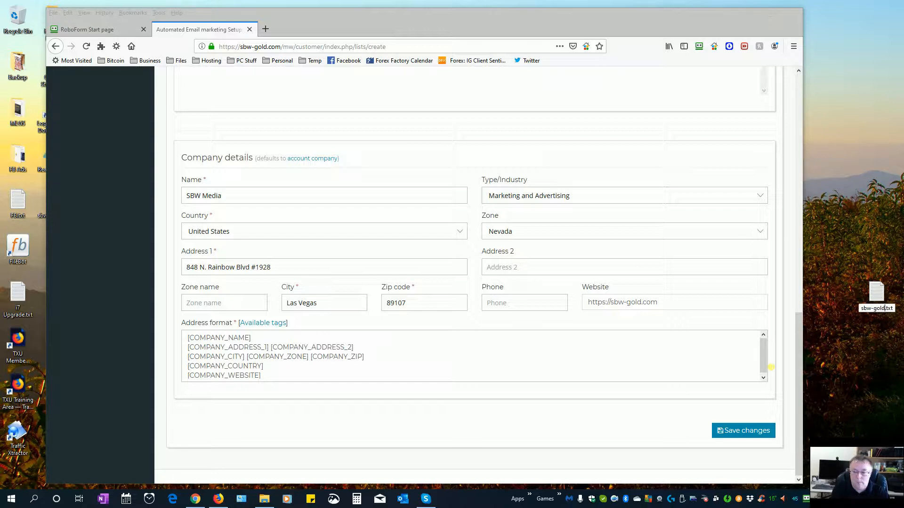
{"action": "key", "text": "Return"}
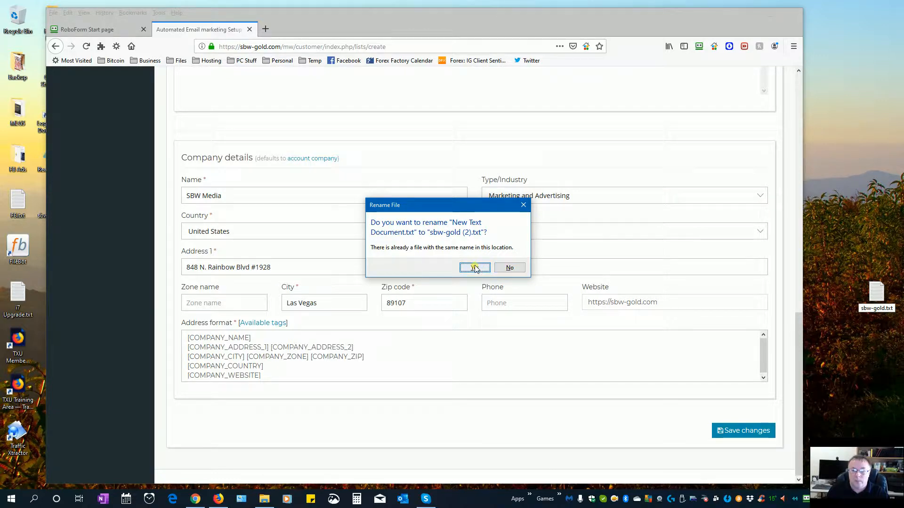
{"action": "left_click", "coordinate": [509, 267]}
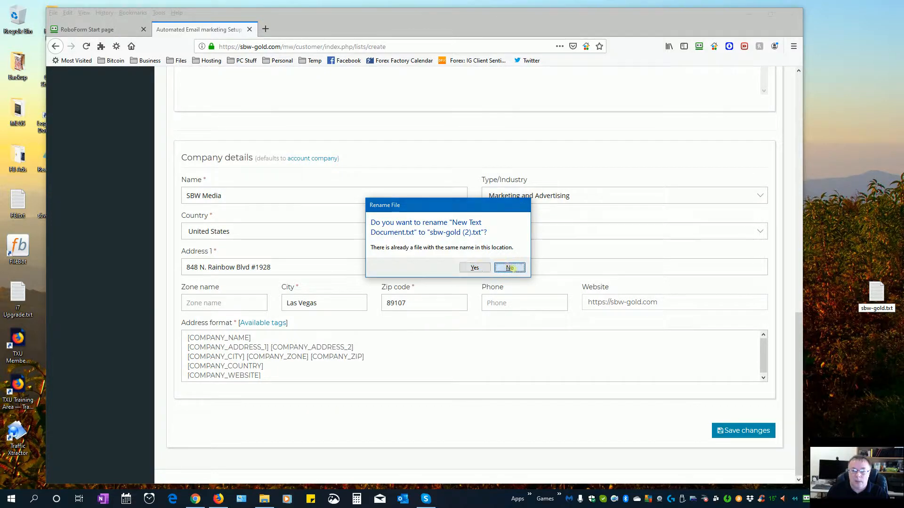
{"action": "key", "text": "Escape"}
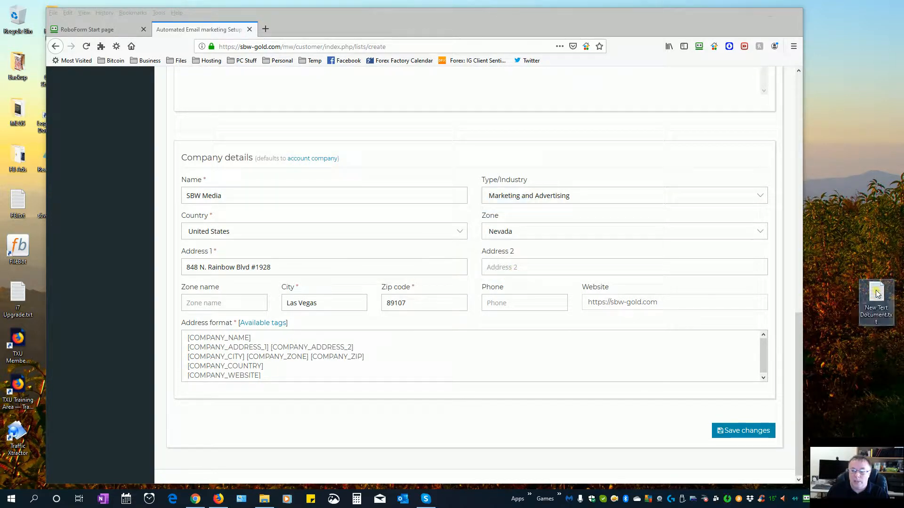
{"action": "left_click_drag", "start_coordinate": [406, 18], "coordinate": [436, 18]}
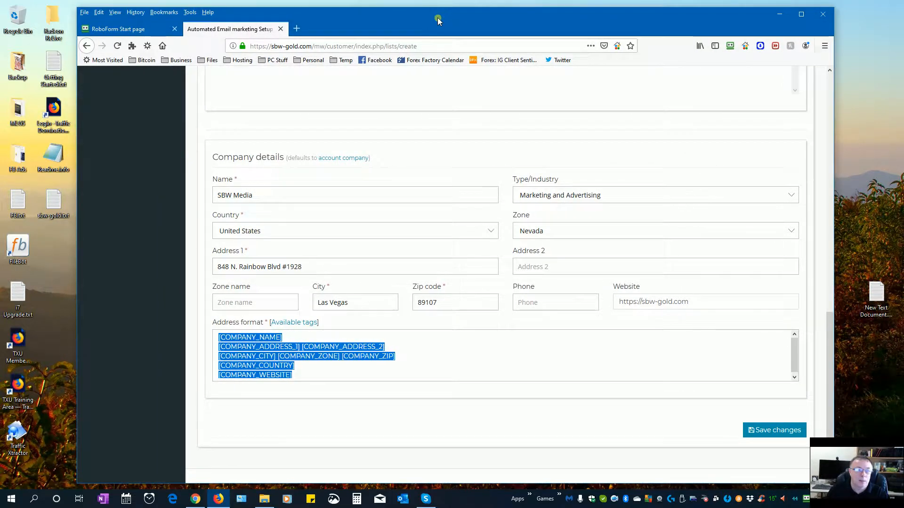
{"action": "double_click", "coordinate": [60, 197]}
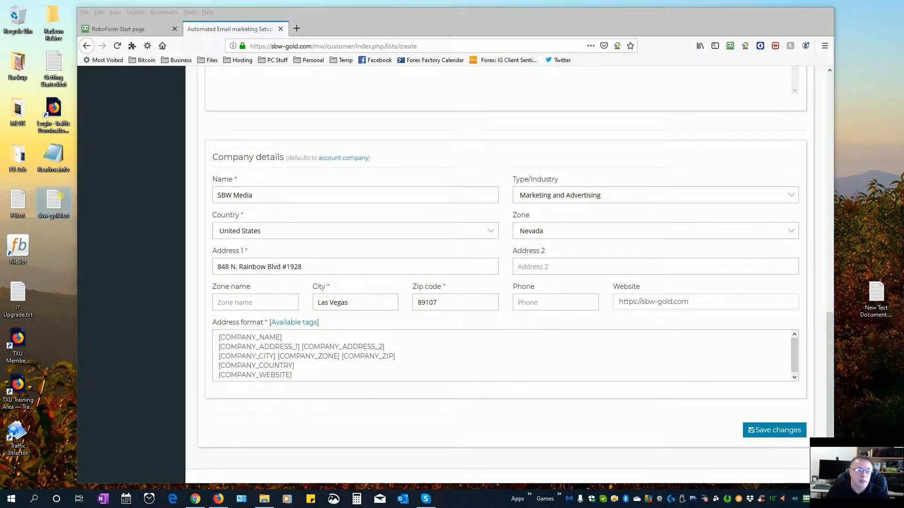
- Paste the five address format tag lines below the IP address in sbw-gold.txt
{"action": "left_click", "coordinate": [226, 119]}
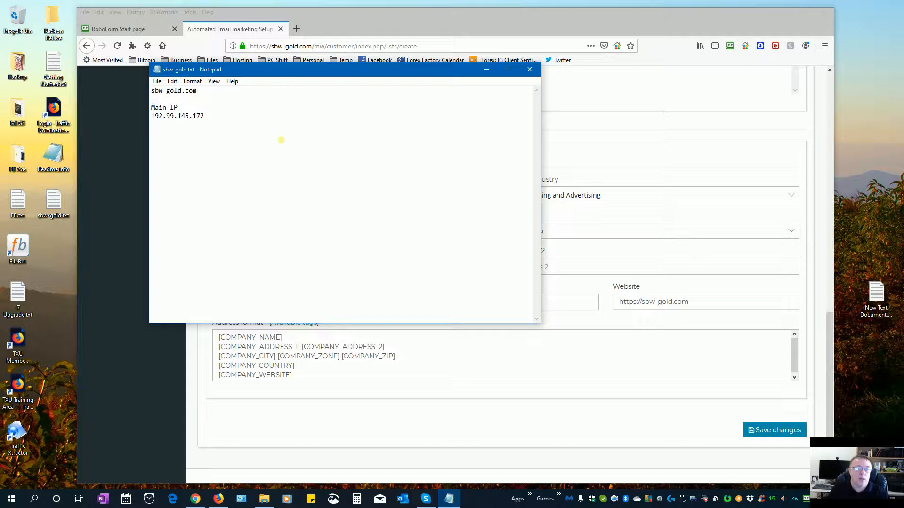
{"action": "key", "text": "Return"}
{"action": "key", "text": "Return"}
{"action": "key", "text": "ctrl+v"}
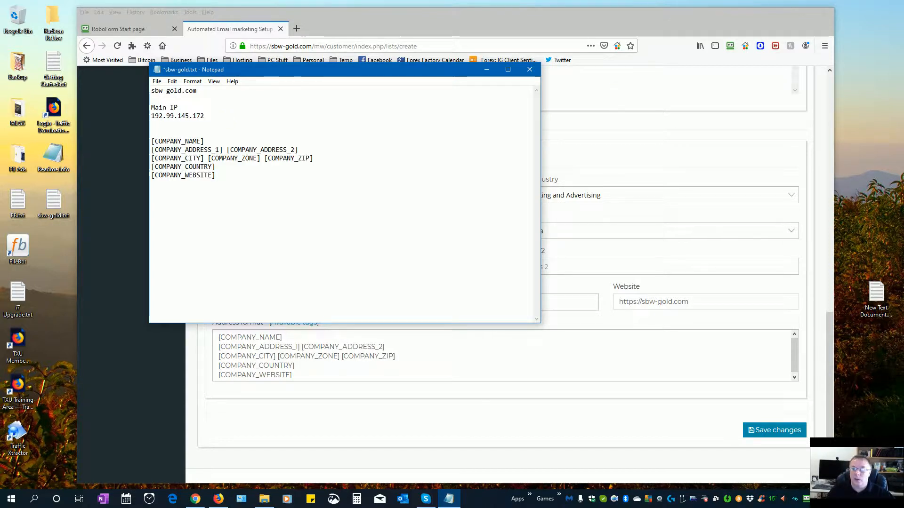
{"action": "left_click_drag", "start_coordinate": [393, 73], "coordinate": [903, 155]}
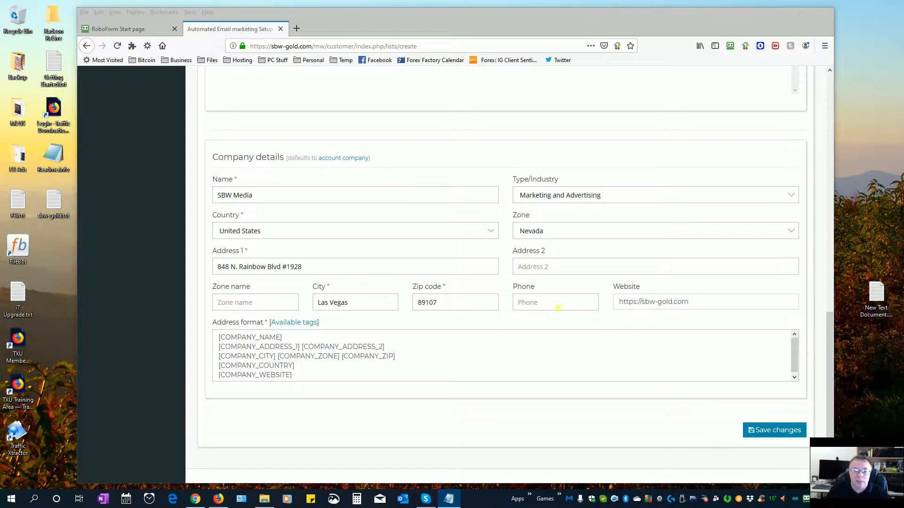
{"action": "scroll", "coordinate": [330, 282], "scroll_direction": "up", "scroll_amount": 2}
{"action": "scroll", "coordinate": [320, 362], "scroll_direction": "up", "scroll_amount": 8}
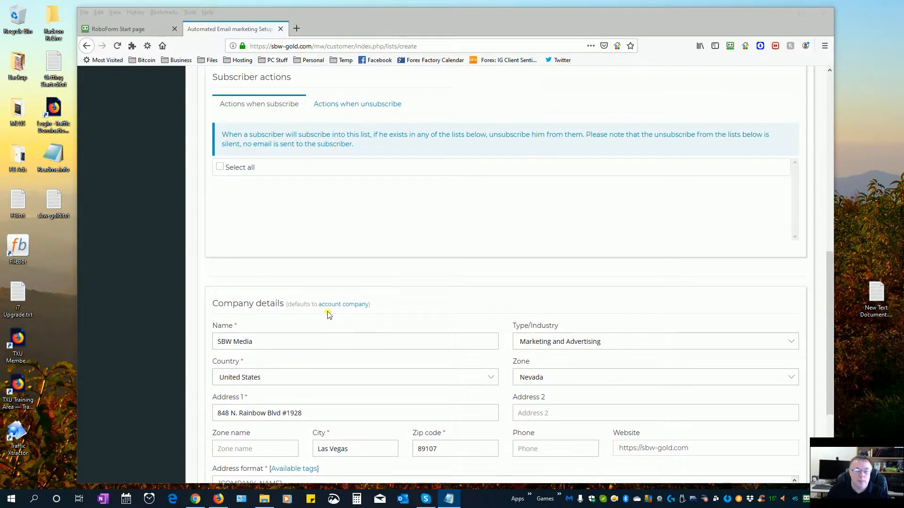
- Save changes on the Seed list form, reaching its Update list page with a success message
{"action": "scroll", "coordinate": [324, 181], "scroll_direction": "up", "scroll_amount": 3}
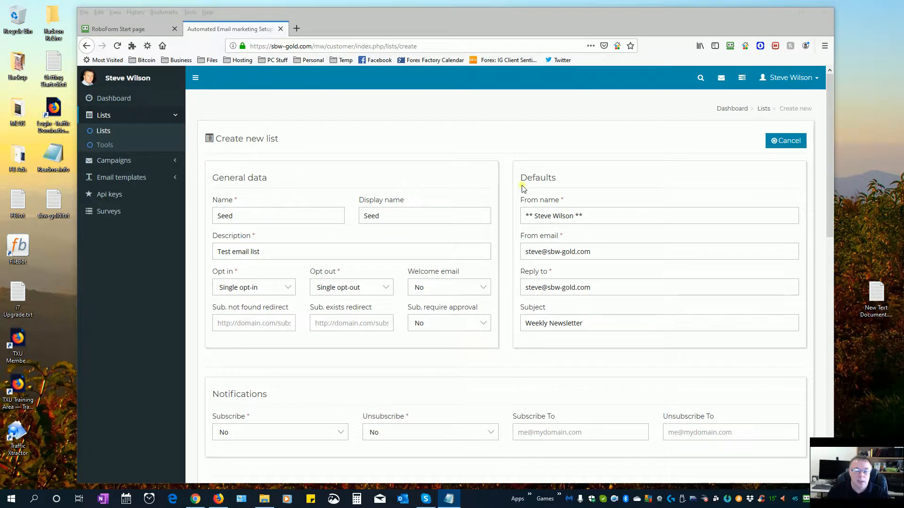
{"action": "scroll", "coordinate": [584, 292], "scroll_direction": "down", "scroll_amount": 3}
{"action": "scroll", "coordinate": [584, 291], "scroll_direction": "down", "scroll_amount": 8}
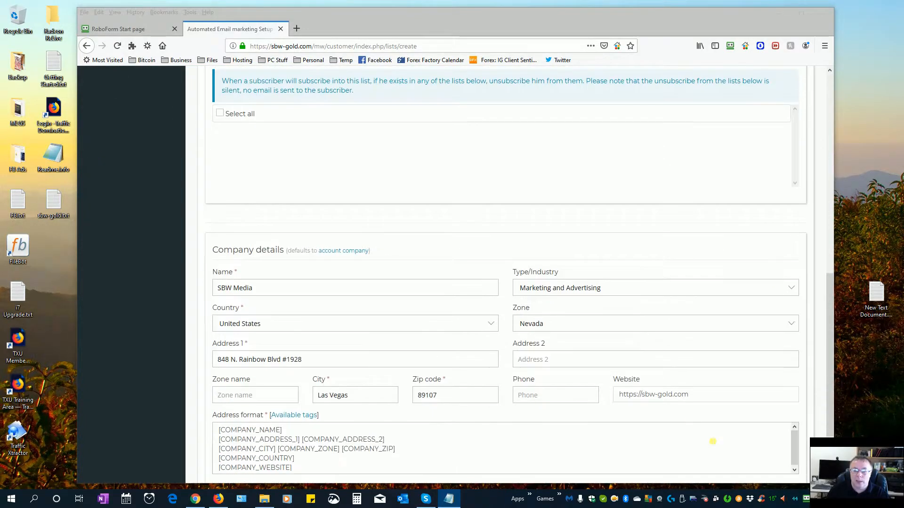
{"action": "scroll", "coordinate": [794, 417], "scroll_direction": "down", "scroll_amount": 2}
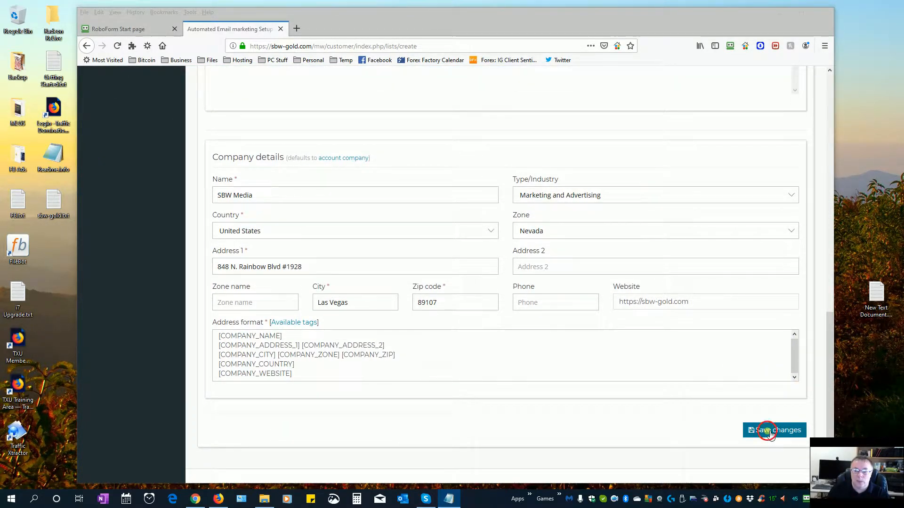
{"action": "left_click", "coordinate": [767, 428]}
{"action": "left_click_drag", "start_coordinate": [701, 22], "coordinate": [679, 20]}
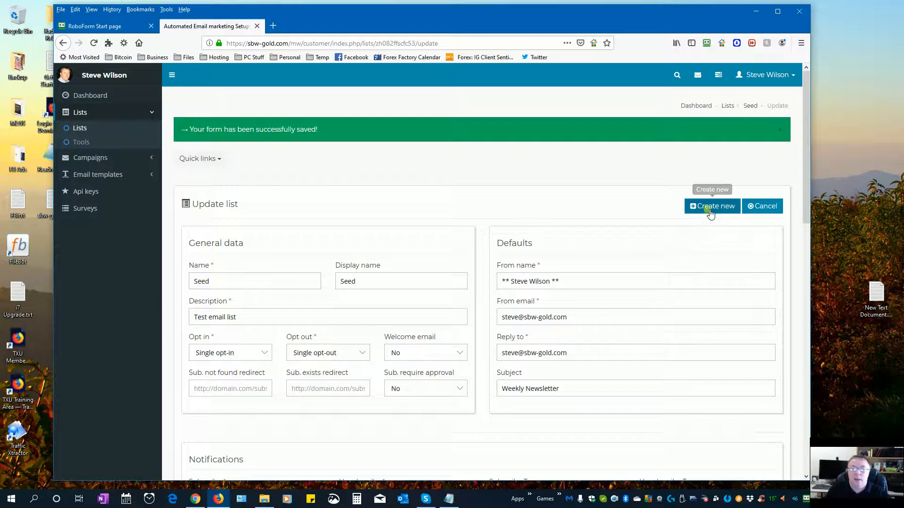
- Start another new list and set its display name to 'Main List Imports'
{"action": "left_click", "coordinate": [707, 208]}
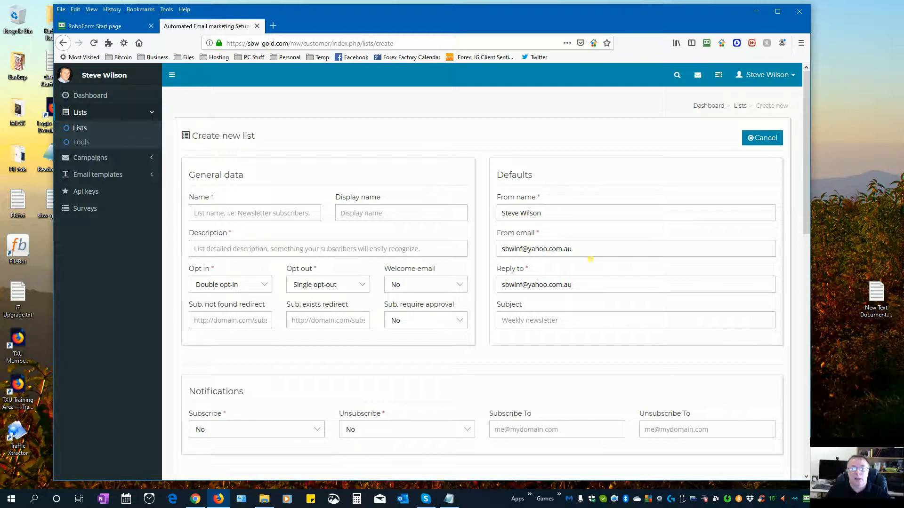
{"action": "left_click", "coordinate": [207, 214]}
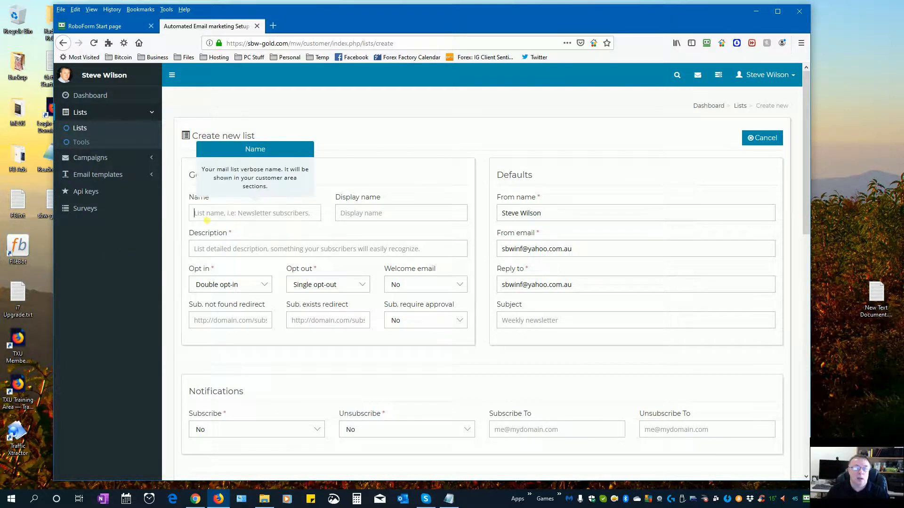
{"action": "type", "text": "Main"}
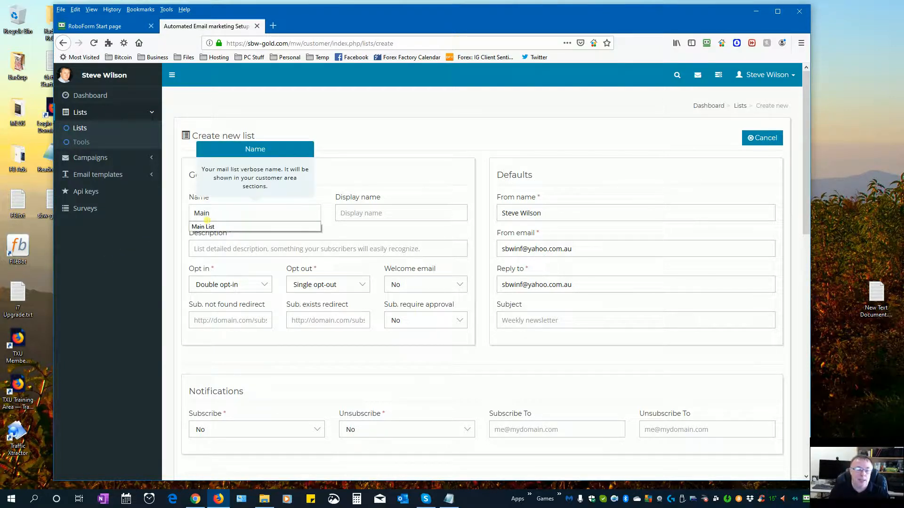
{"action": "left_click", "coordinate": [210, 226]}
{"action": "left_click", "coordinate": [365, 216]}
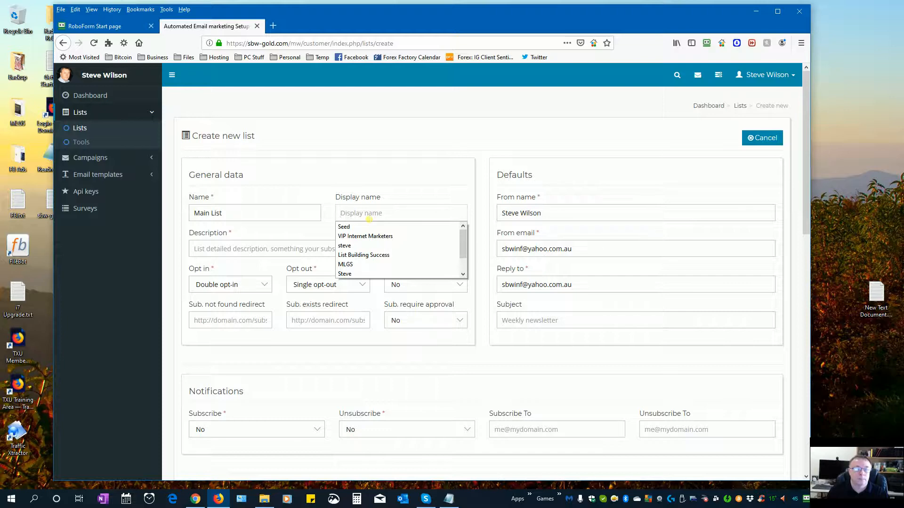
{"action": "left_click", "coordinate": [357, 264]}
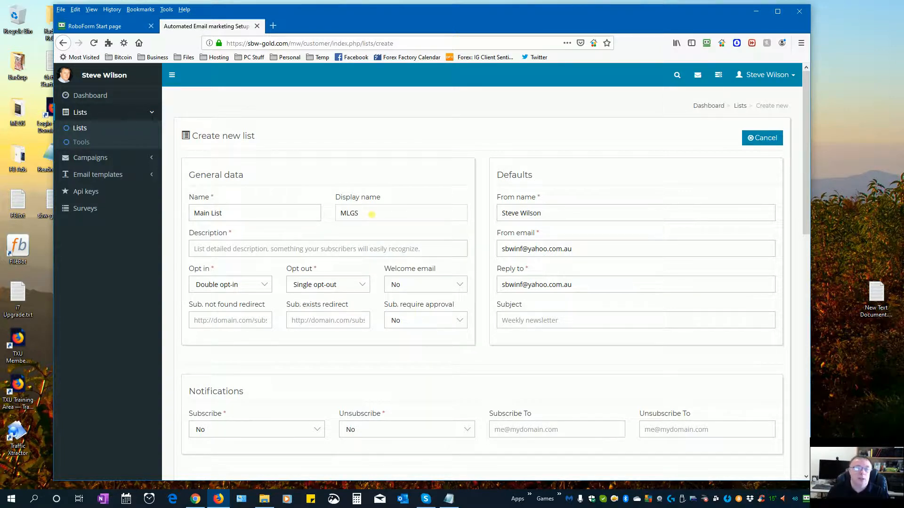
{"action": "double_click", "coordinate": [377, 215]}
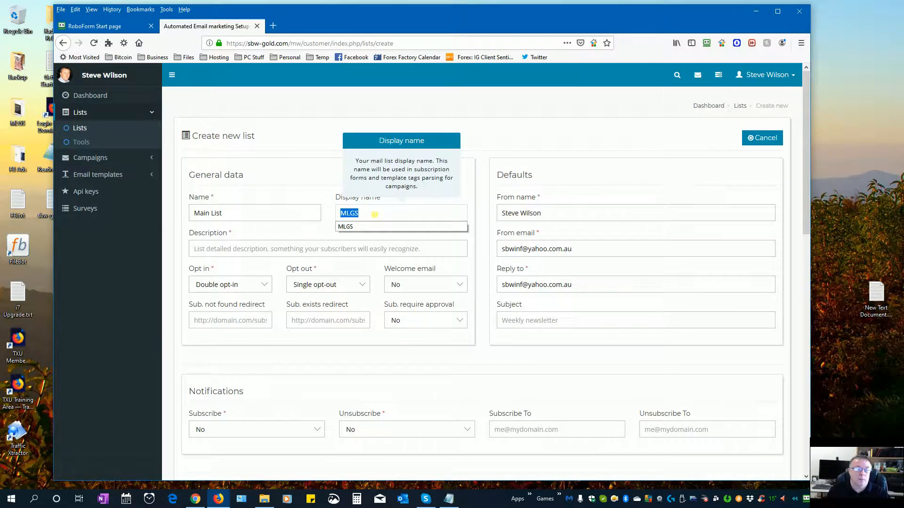
{"action": "left_click", "coordinate": [375, 214]}
{"action": "left_click_drag", "start_coordinate": [373, 215], "coordinate": [324, 210]}
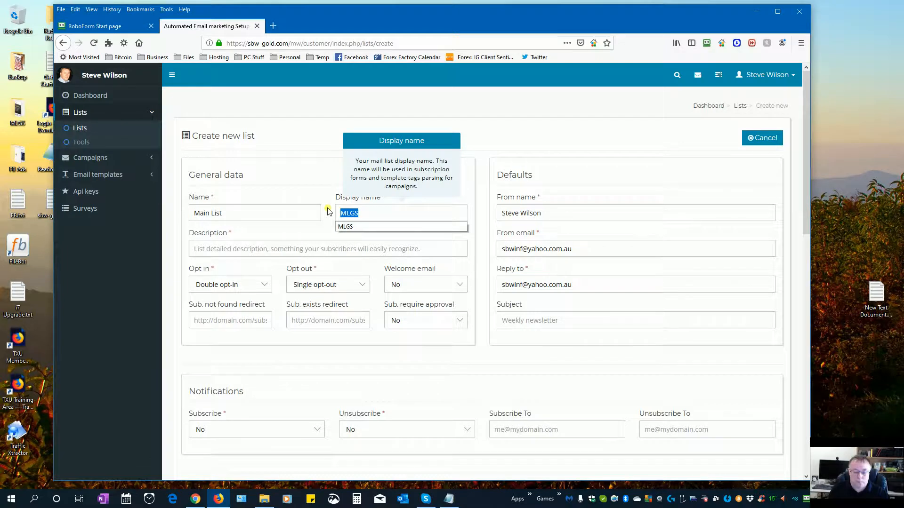
{"action": "type", "text": "Main Lis"}
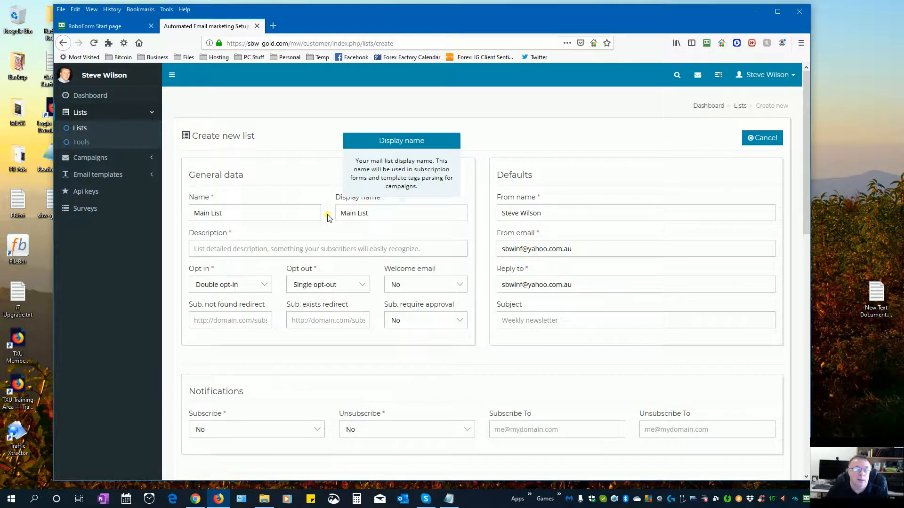
{"action": "type", "text": "t"}
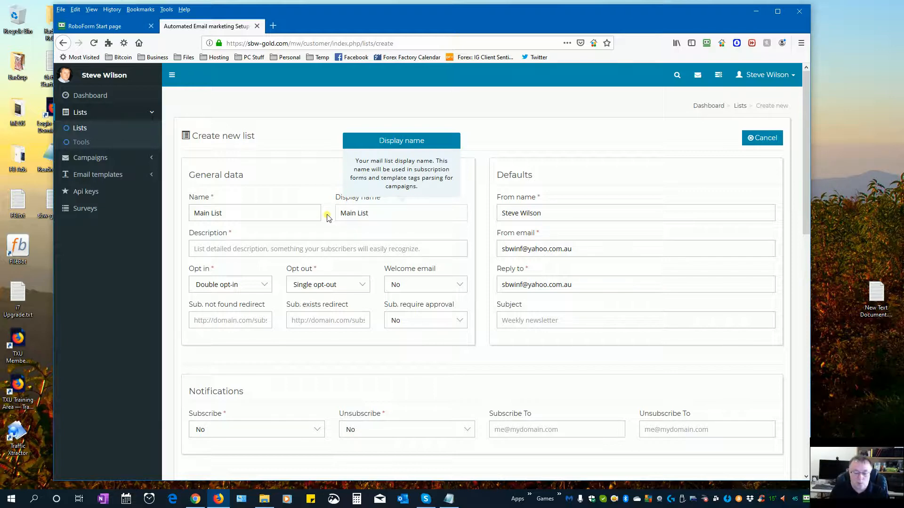
{"action": "type", "text": " Im"}
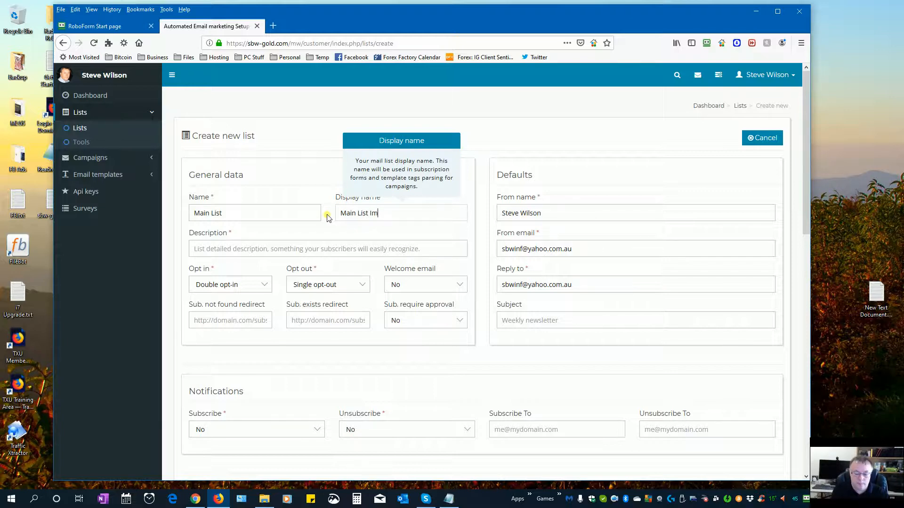
{"action": "type", "text": "ports"}
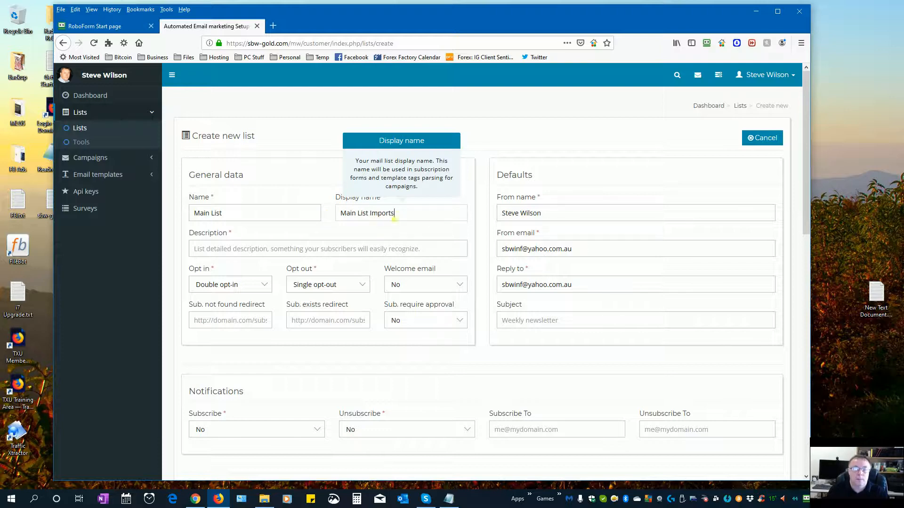
{"action": "key", "text": "ctrl+shift+Left"}
{"action": "key", "text": "ctrl+shift+Left"}
{"action": "key", "text": "ctrl+shift+Left"}
{"action": "key", "text": "ctrl+c"}
- Copy 'Main List Imports' into the Name field and choose description 'Online Marketing, Earning Tips'
{"action": "left_click", "coordinate": [251, 217]}
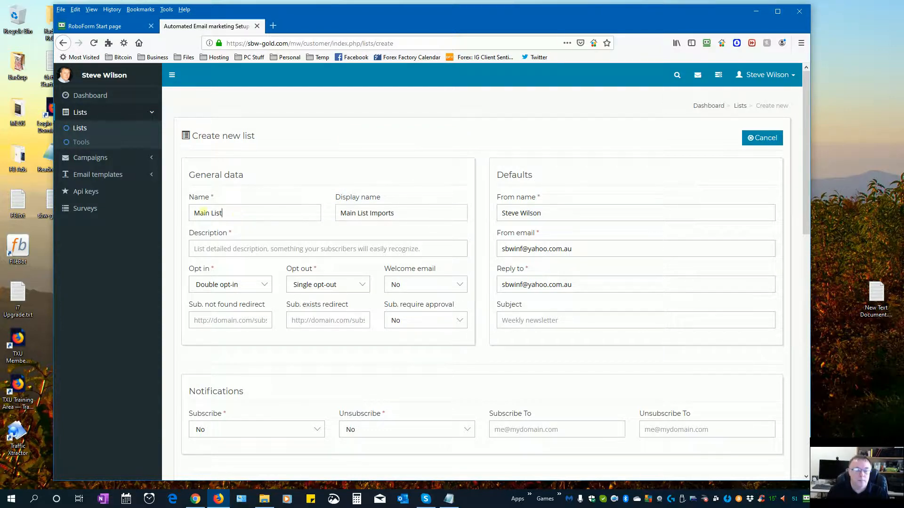
{"action": "key", "text": "ctrl+a"}
{"action": "key", "text": "ctrl+v"}
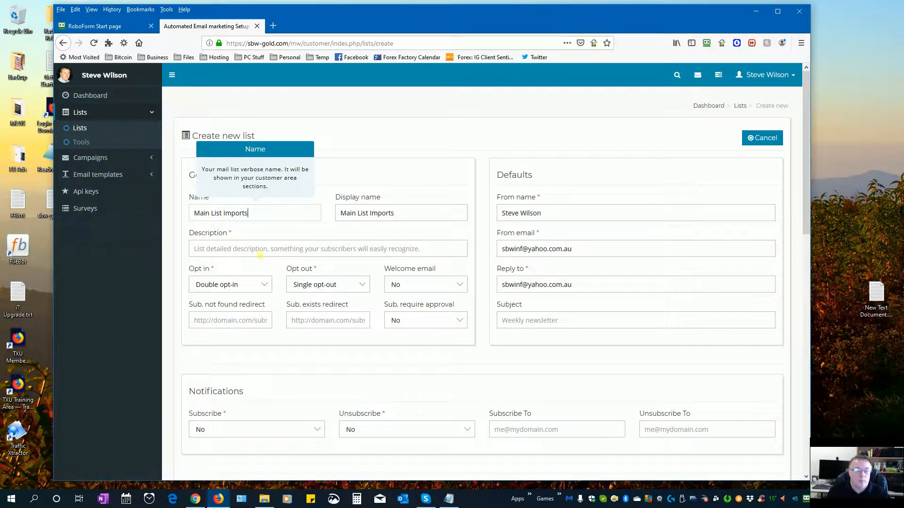
{"action": "left_click", "coordinate": [260, 253]}
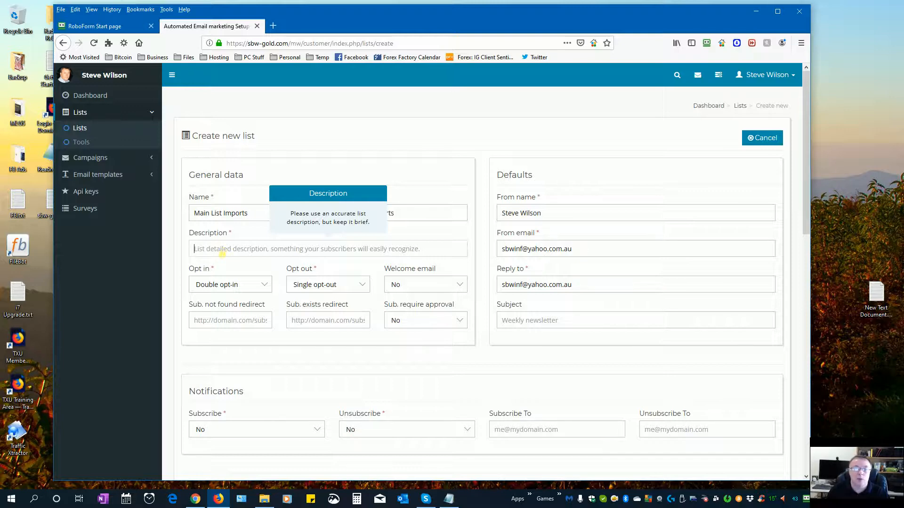
{"action": "left_click", "coordinate": [222, 251]}
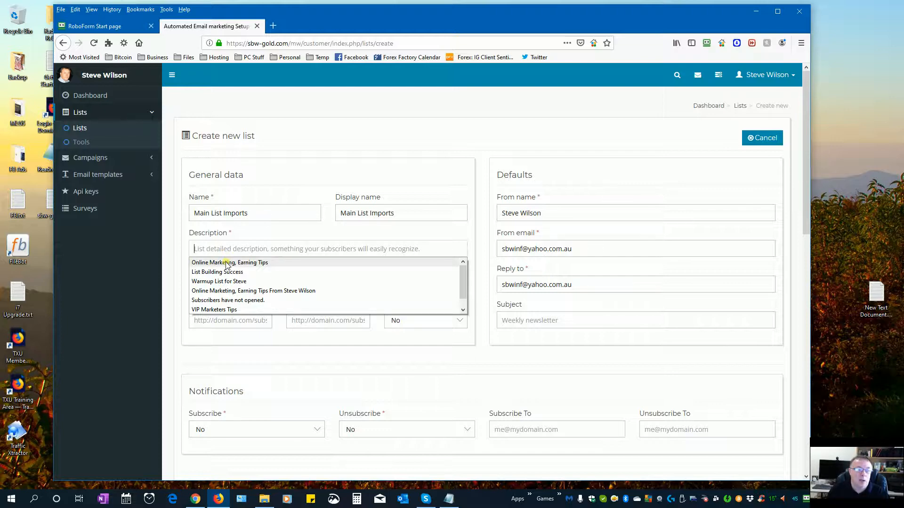
{"action": "left_click", "coordinate": [225, 263]}
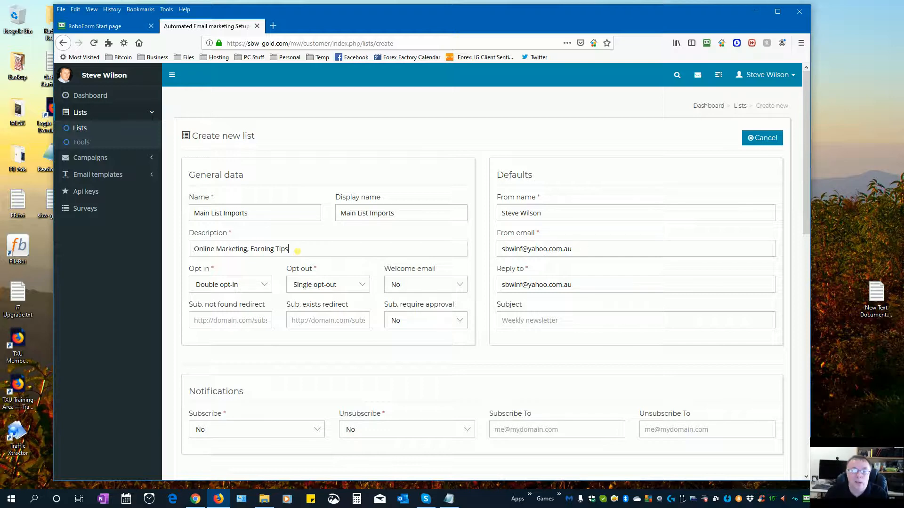
- Make the list single opt-in and fill From email with the saved sender address
{"action": "left_click", "coordinate": [261, 285]}
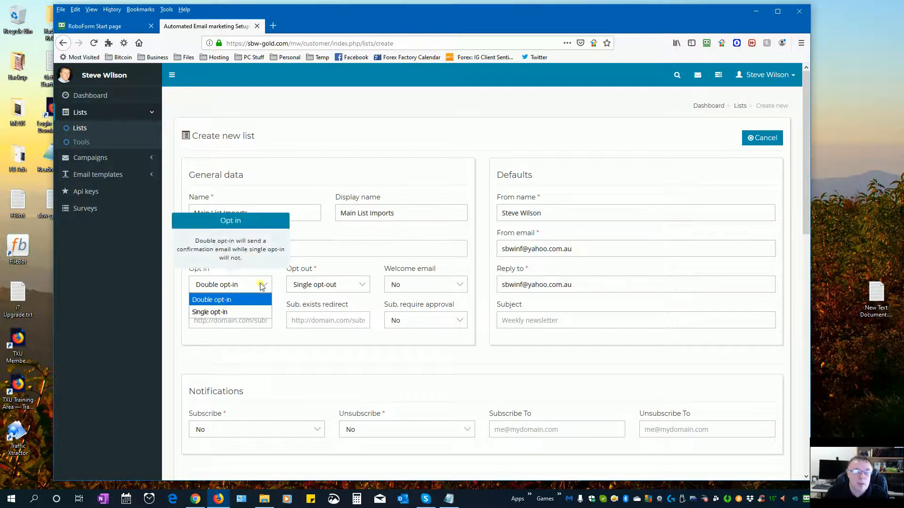
{"action": "left_click", "coordinate": [245, 311]}
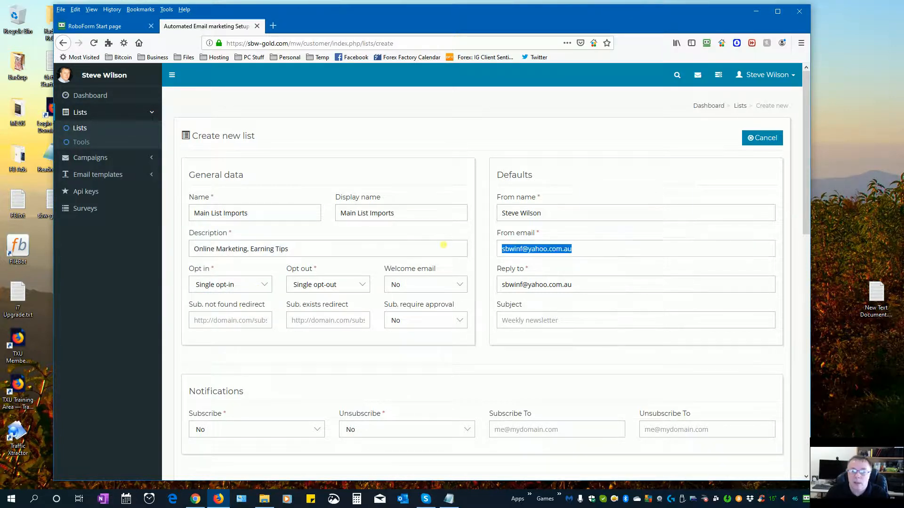
{"action": "key", "text": "BackSpace"}
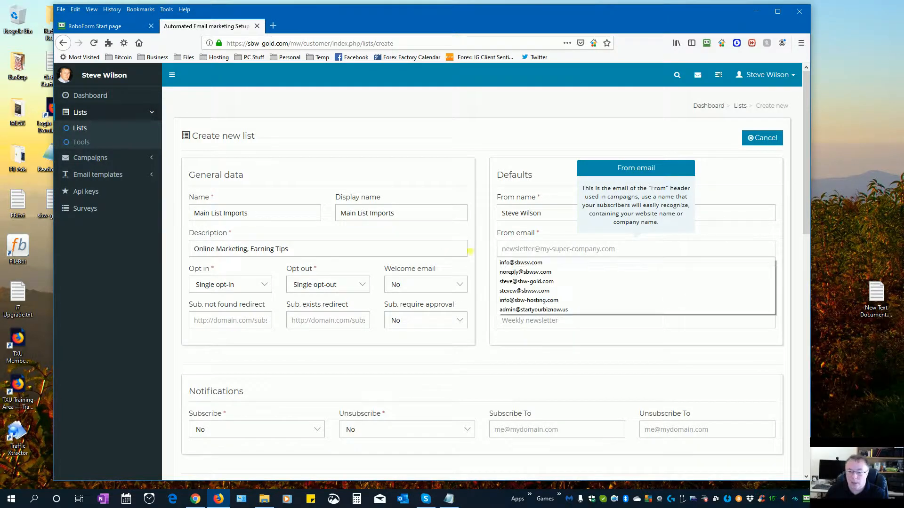
{"action": "left_click", "coordinate": [534, 282]}
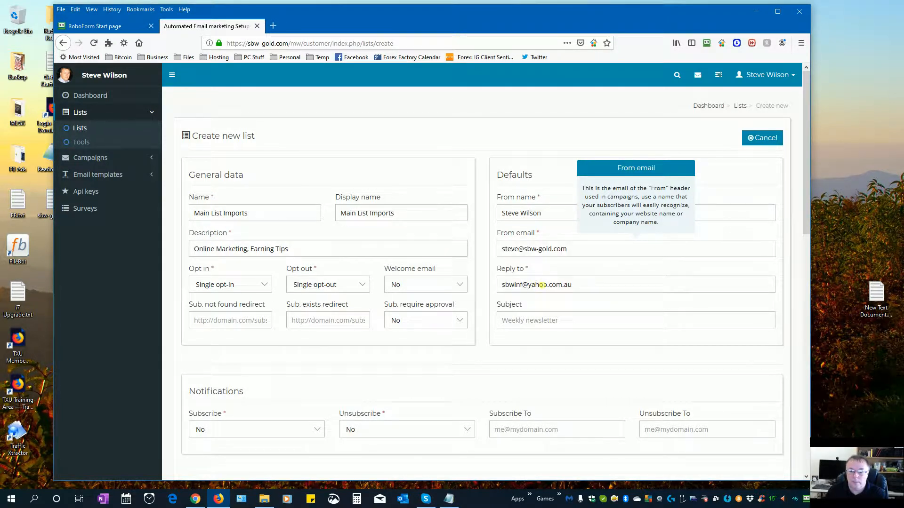
{"action": "left_click_drag", "start_coordinate": [574, 250], "coordinate": [465, 251]}
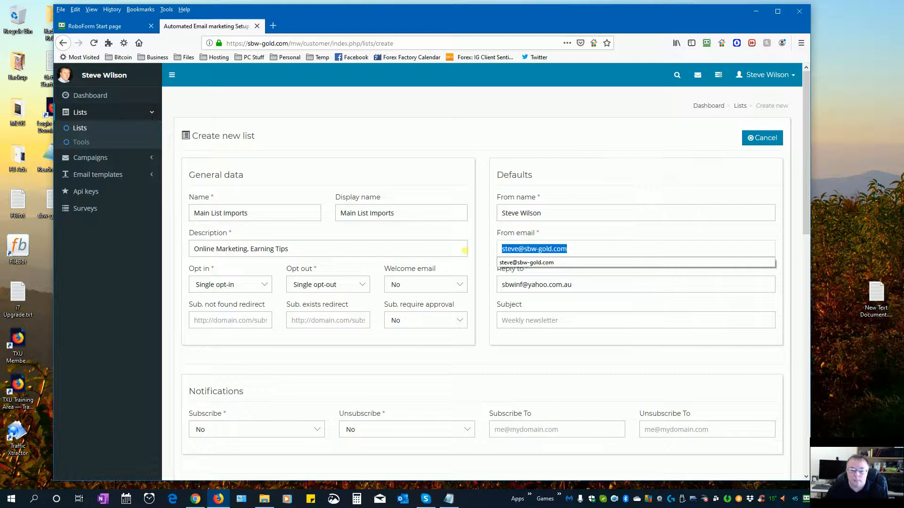
- Use the same address for Reply to and set the default subject to List Building Success
{"action": "left_click", "coordinate": [555, 283]}
{"action": "left_click_drag", "start_coordinate": [572, 285], "coordinate": [480, 284]}
{"action": "key", "text": "BackSpace"}
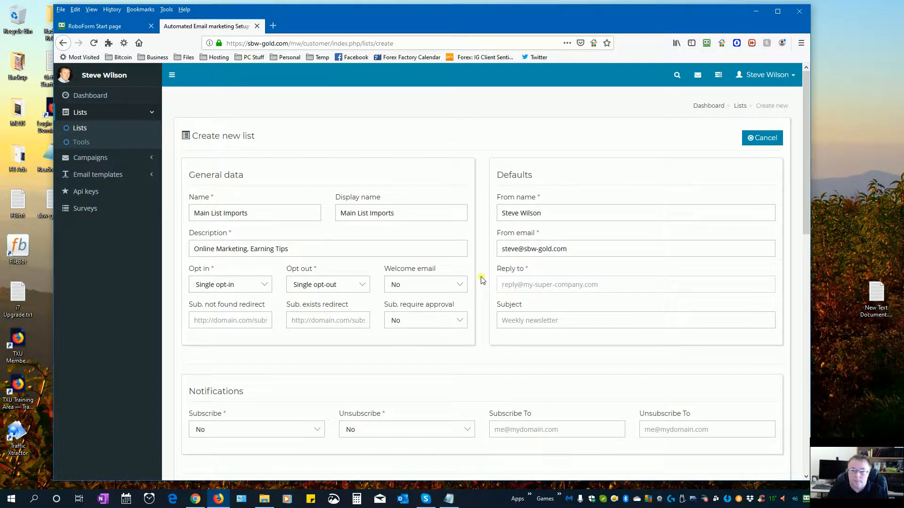
{"action": "key", "text": "Down"}
{"action": "key", "text": "Return"}
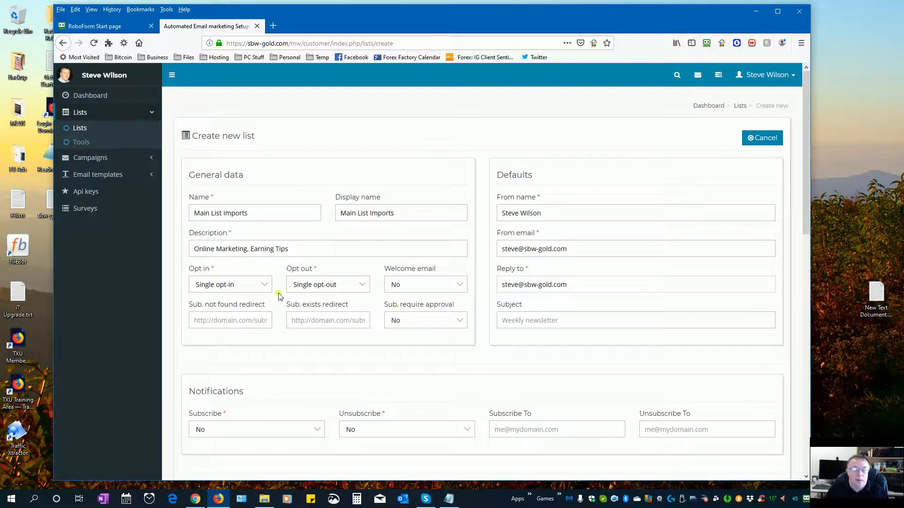
{"action": "left_click", "coordinate": [531, 324]}
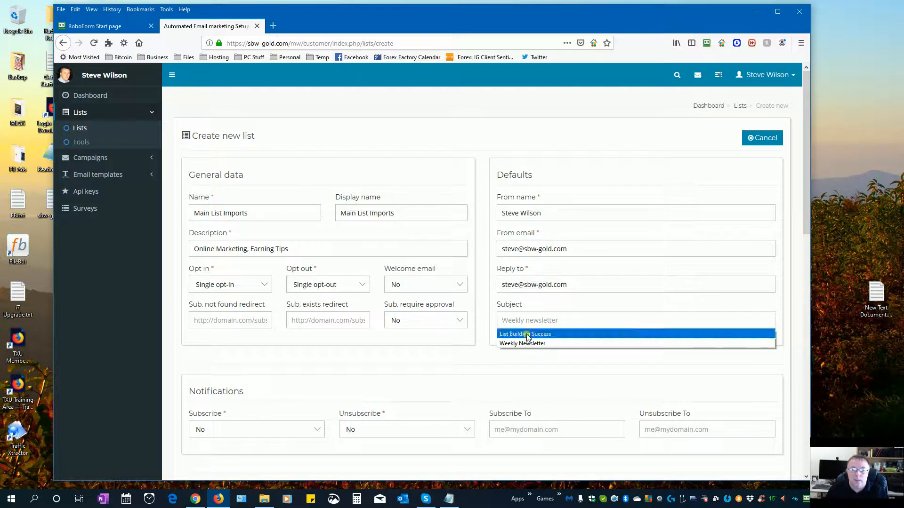
{"action": "left_click", "coordinate": [525, 334]}
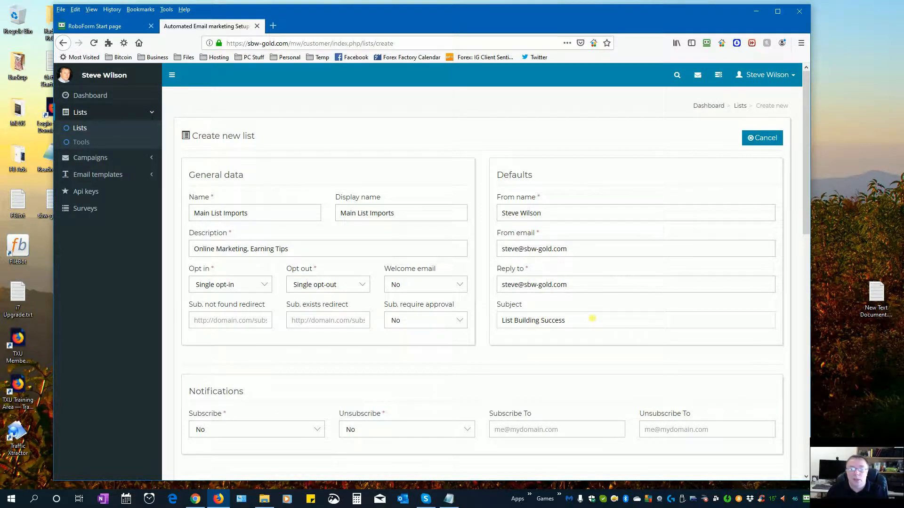
{"action": "scroll", "coordinate": [478, 344], "scroll_direction": "down", "scroll_amount": 4}
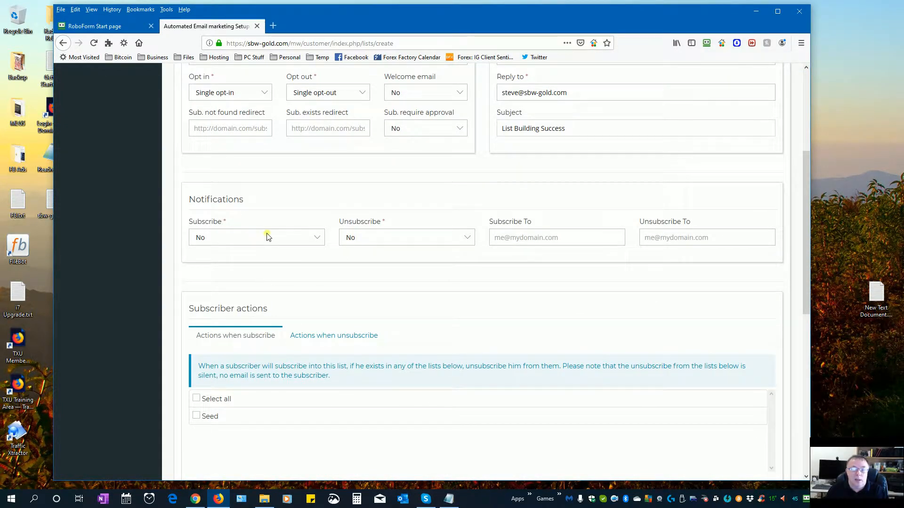
{"action": "scroll", "coordinate": [517, 296], "scroll_direction": "down", "scroll_amount": 2}
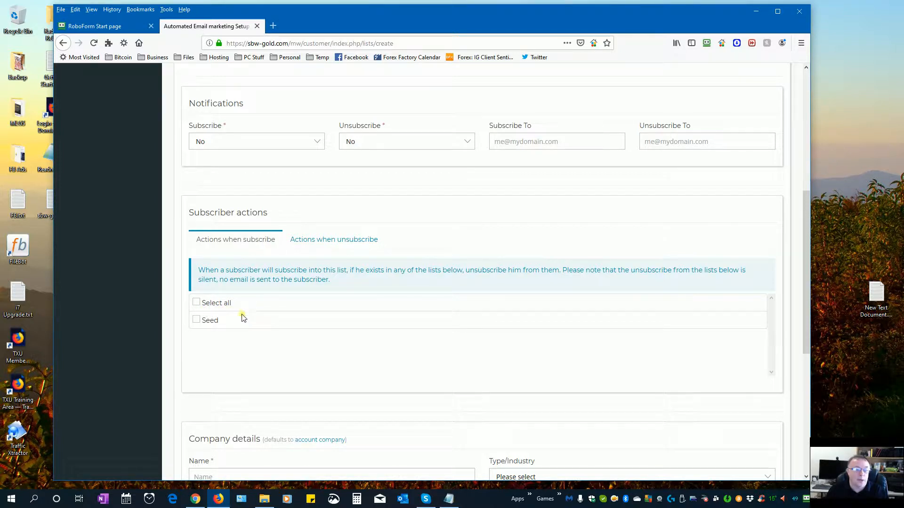
{"action": "left_click", "coordinate": [320, 240]}
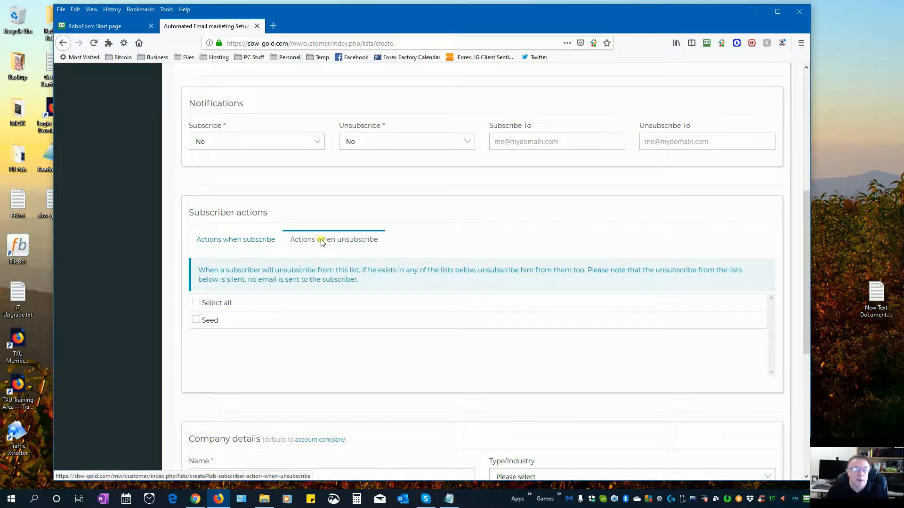
{"action": "left_click", "coordinate": [253, 239]}
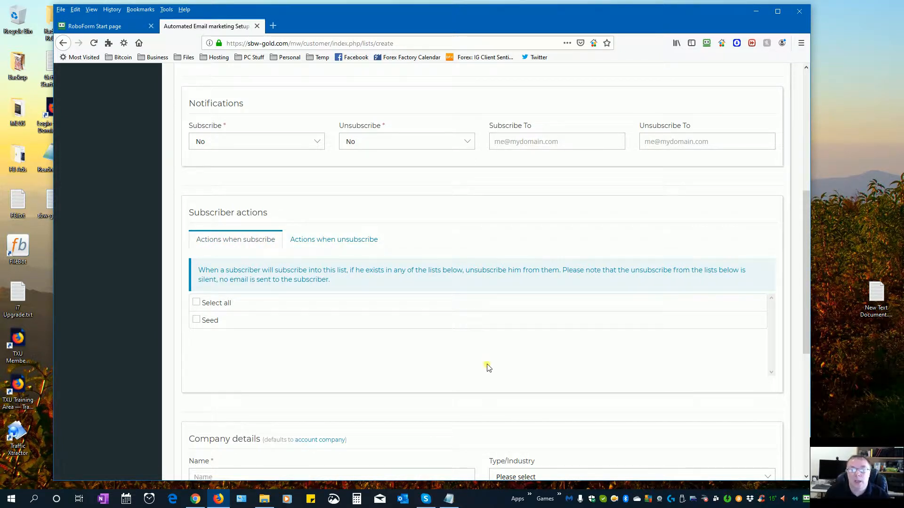
{"action": "scroll", "coordinate": [486, 367], "scroll_direction": "down", "scroll_amount": 6}
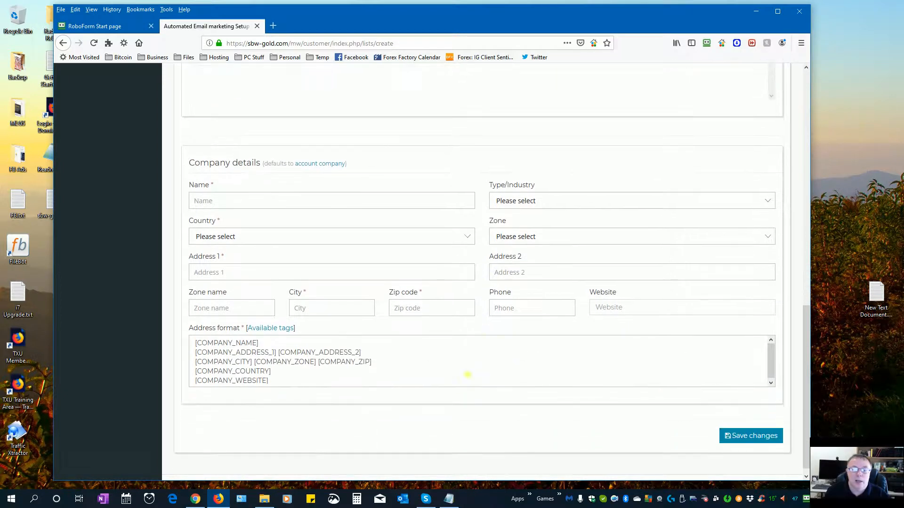
- Set company name SBW Media, country United States, type Marketing and Advertising, zone Nevada
{"action": "left_click", "coordinate": [254, 193]}
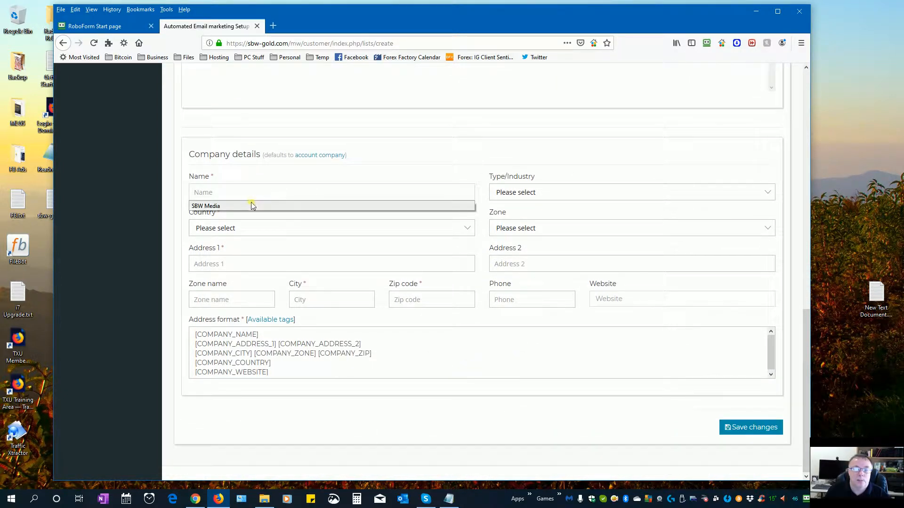
{"action": "left_click", "coordinate": [252, 206]}
{"action": "left_click", "coordinate": [254, 228]}
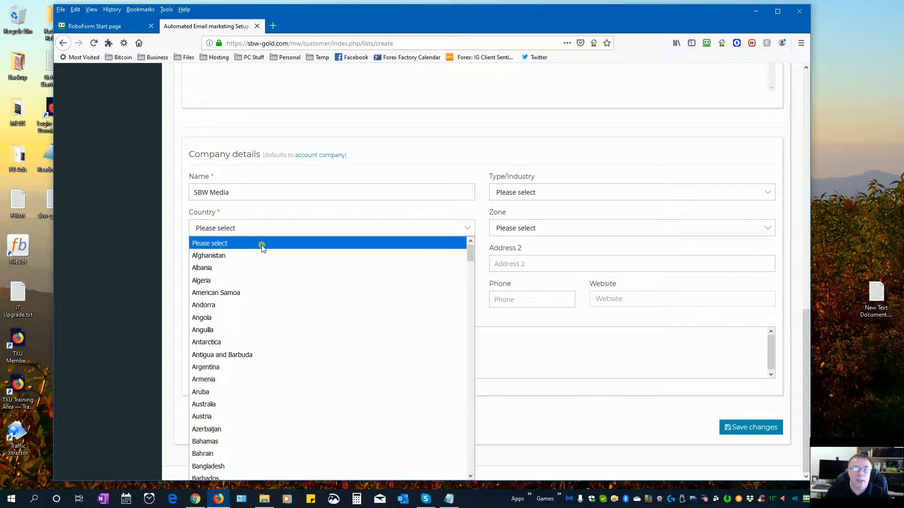
{"action": "key", "text": "u"}
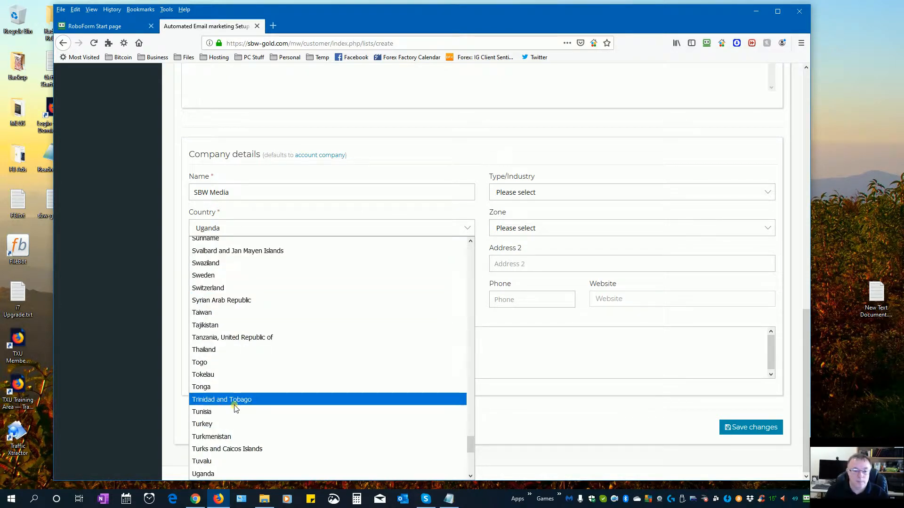
{"action": "scroll", "coordinate": [236, 412], "scroll_direction": "down", "scroll_amount": 2}
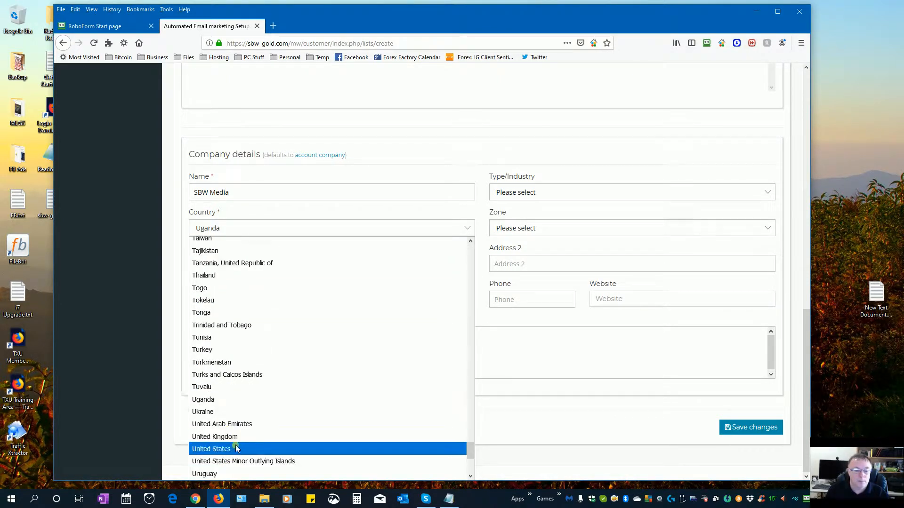
{"action": "left_click", "coordinate": [234, 448]}
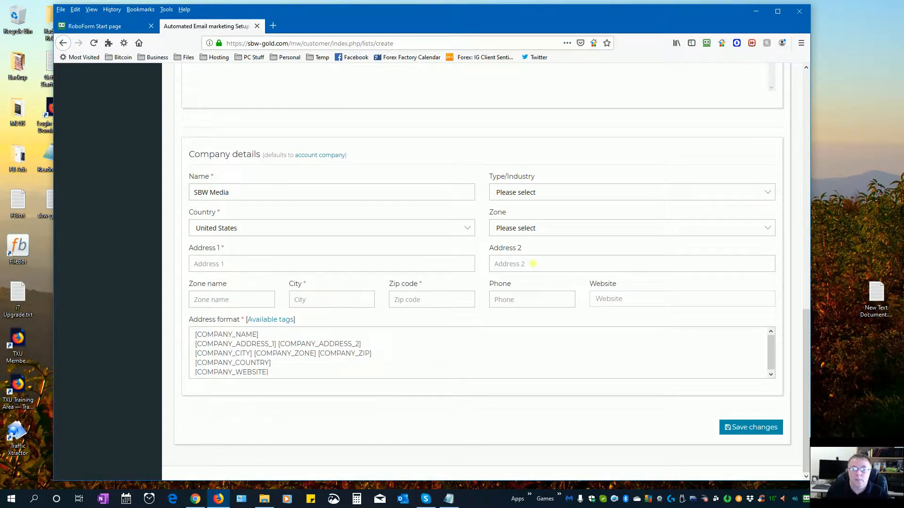
{"action": "left_click", "coordinate": [530, 192]}
{"action": "scroll", "coordinate": [538, 294], "scroll_direction": "down", "scroll_amount": 2}
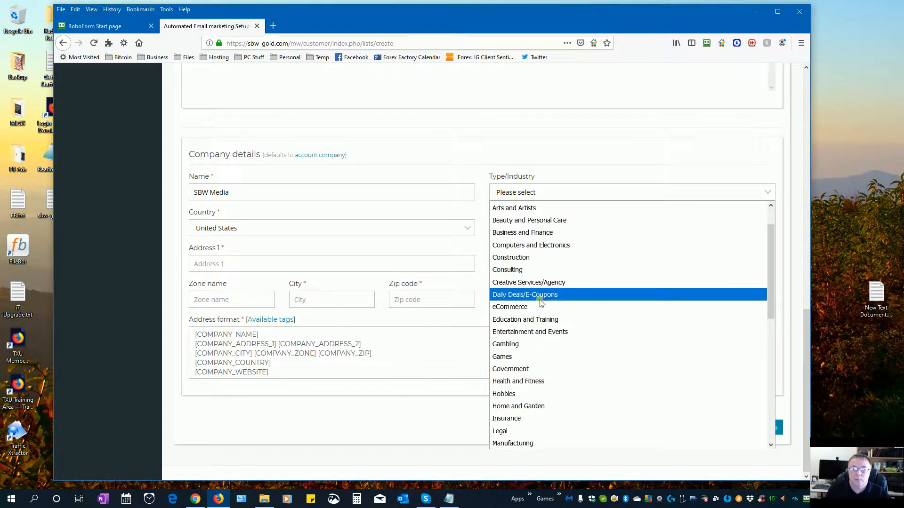
{"action": "left_click", "coordinate": [568, 419]}
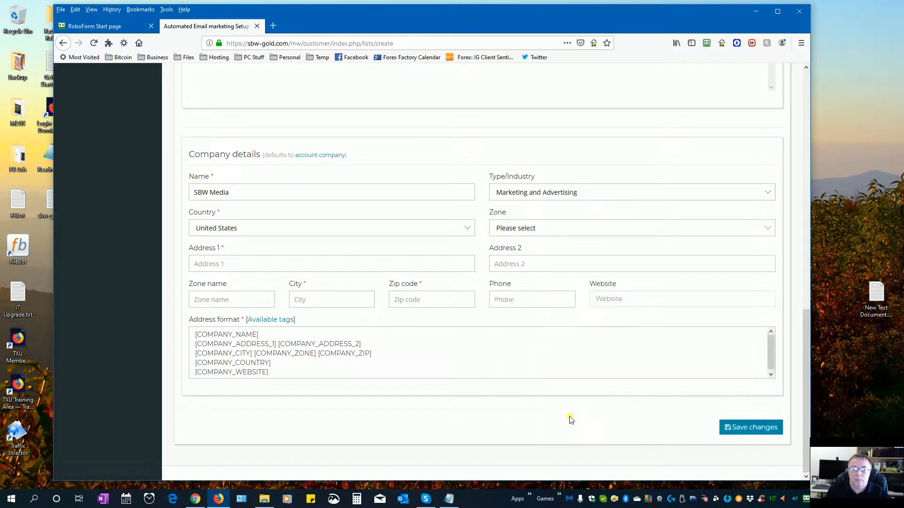
{"action": "left_click", "coordinate": [520, 228]}
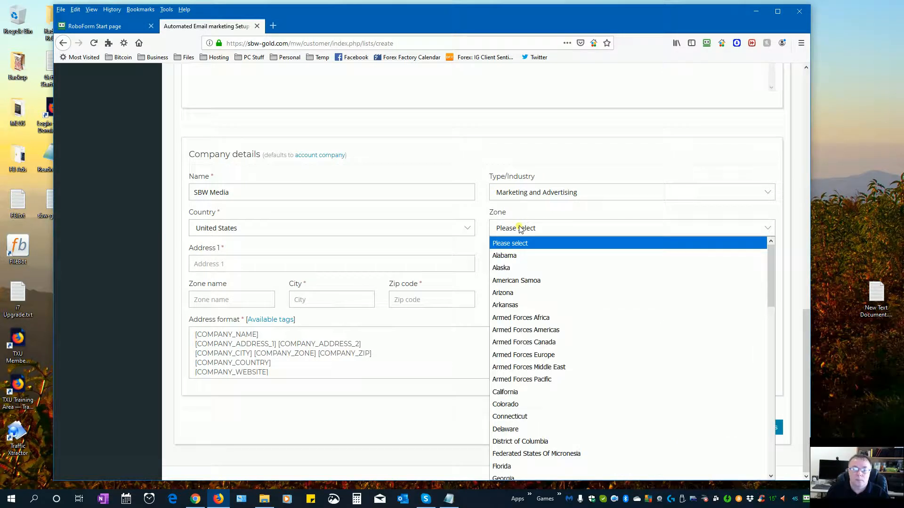
{"action": "scroll", "coordinate": [529, 256], "scroll_direction": "down", "scroll_amount": 8}
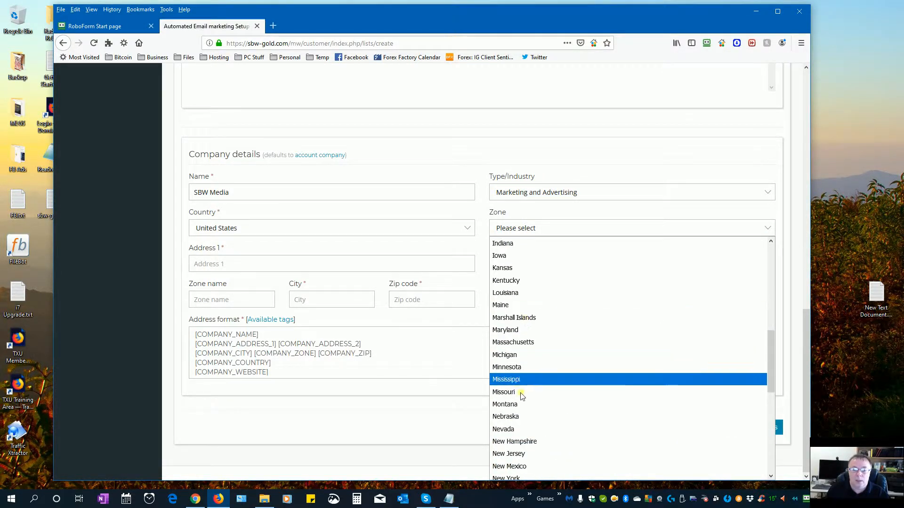
{"action": "left_click", "coordinate": [513, 428]}
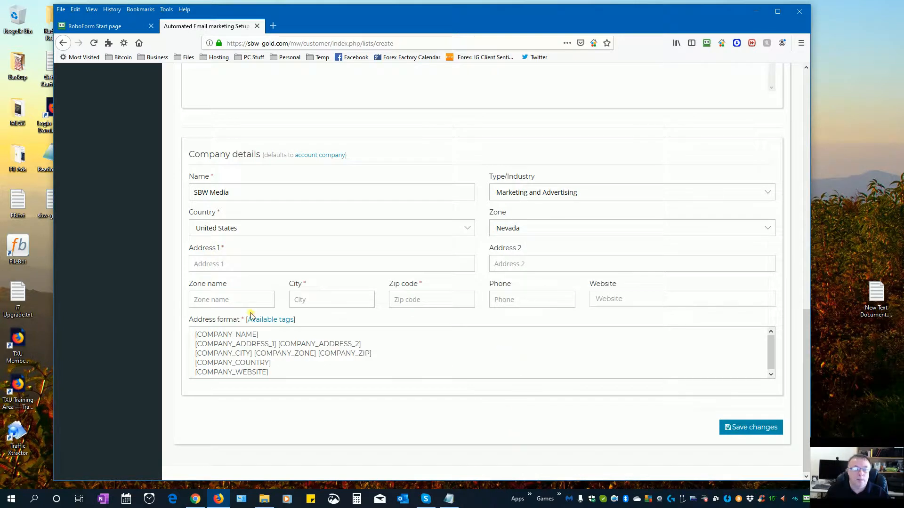
{"action": "left_click", "coordinate": [316, 302]}
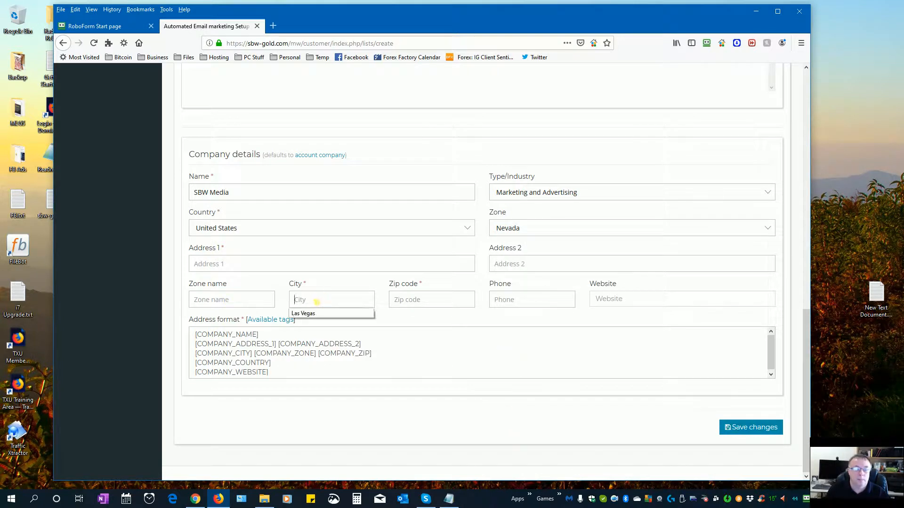
{"action": "left_click", "coordinate": [305, 312]}
{"action": "left_click", "coordinate": [432, 300]}
{"action": "left_click", "coordinate": [414, 313]}
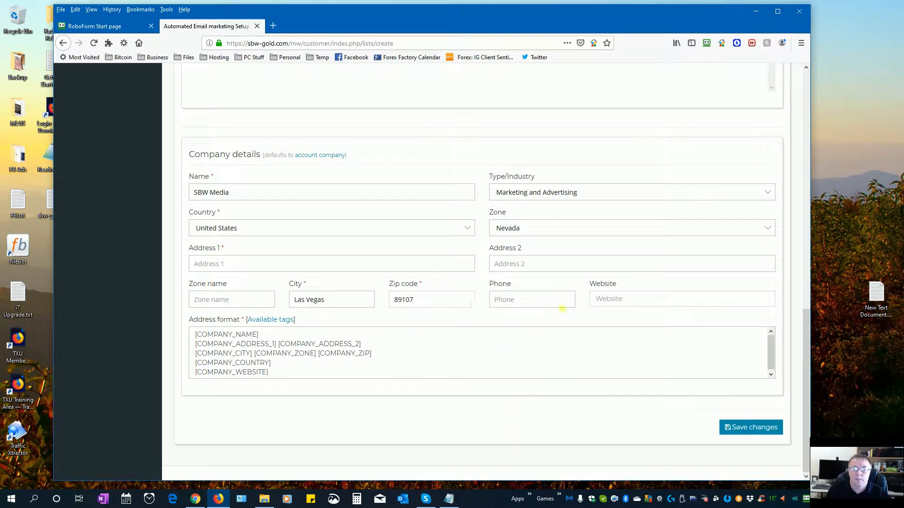
{"action": "left_click", "coordinate": [641, 302]}
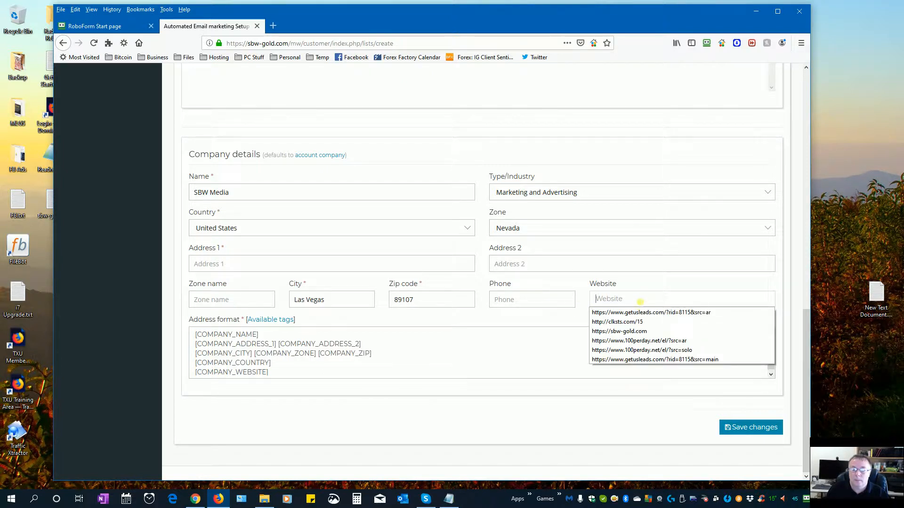
{"action": "left_click", "coordinate": [654, 341]}
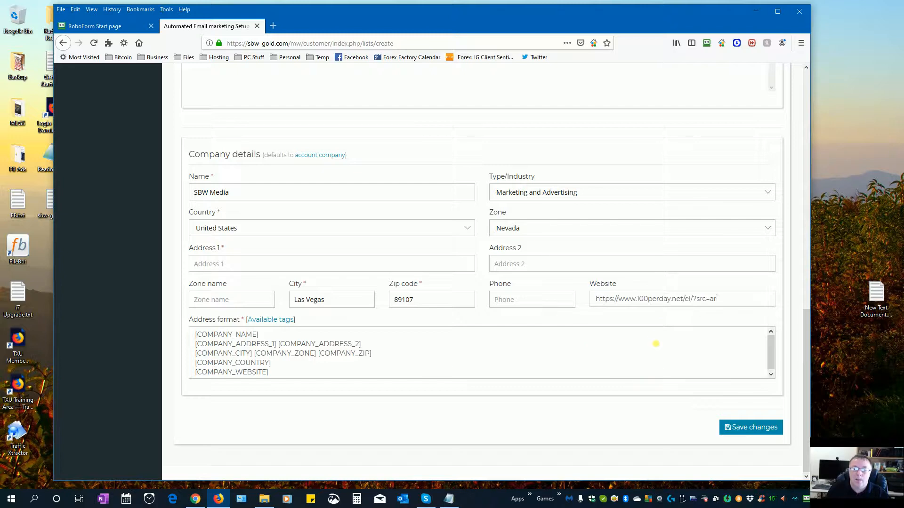
{"action": "left_click_drag", "start_coordinate": [723, 301], "coordinate": [536, 304]}
{"action": "key", "text": "ctrl+c"}
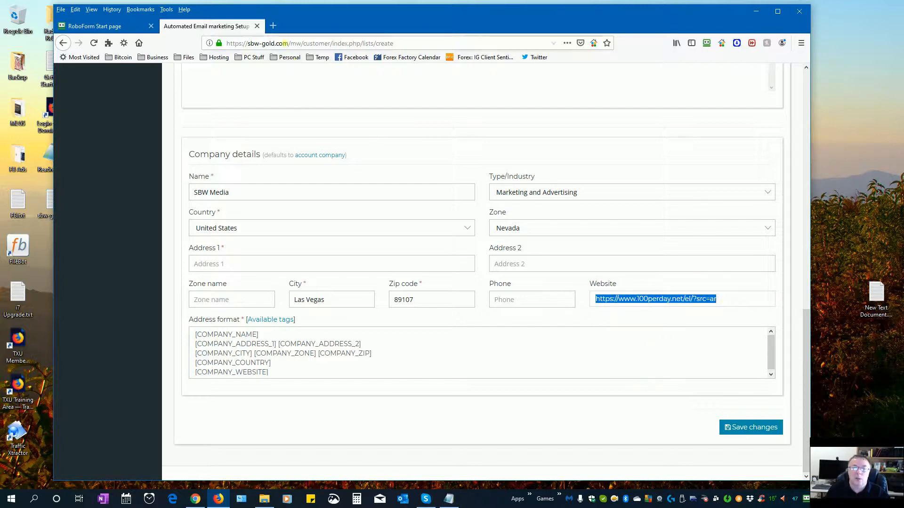
{"action": "left_click", "coordinate": [273, 25]}
{"action": "key", "text": "ctrl+v"}
{"action": "key", "text": "Return"}
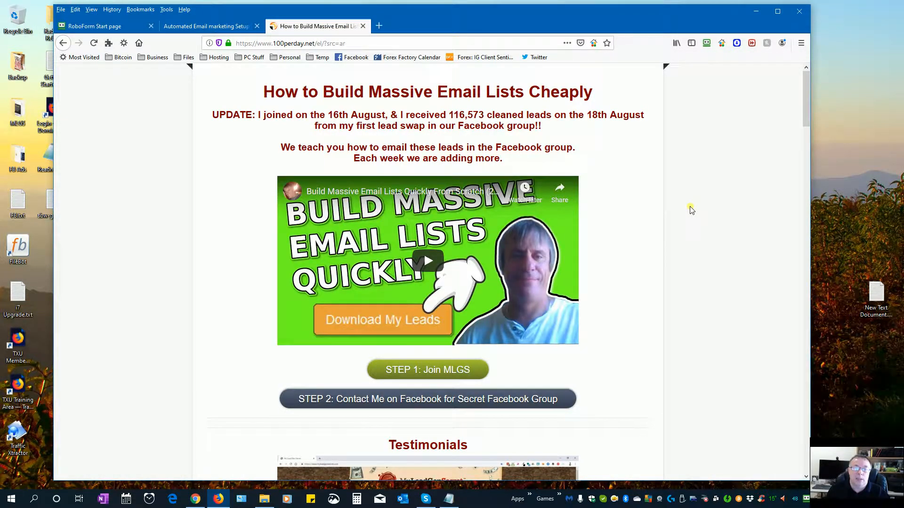
{"action": "scroll", "coordinate": [647, 224], "scroll_direction": "down", "scroll_amount": 3}
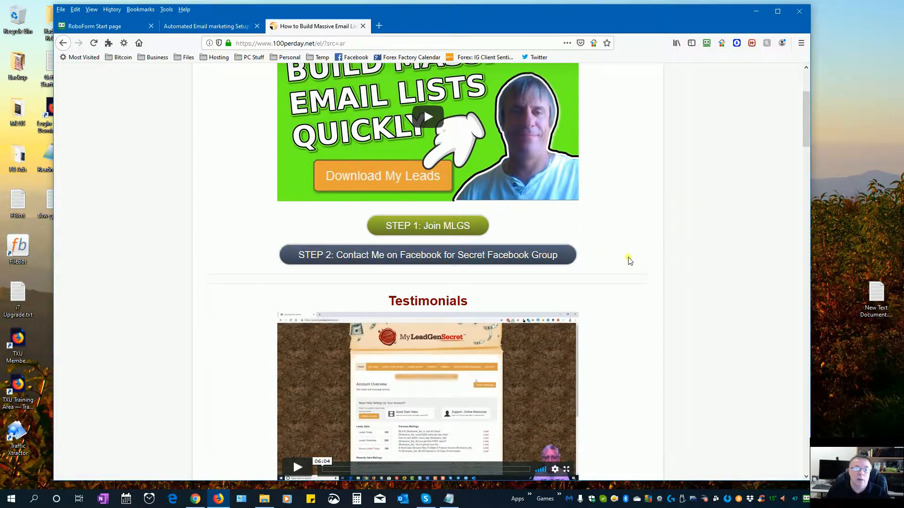
{"action": "scroll", "coordinate": [629, 261], "scroll_direction": "up", "scroll_amount": 3}
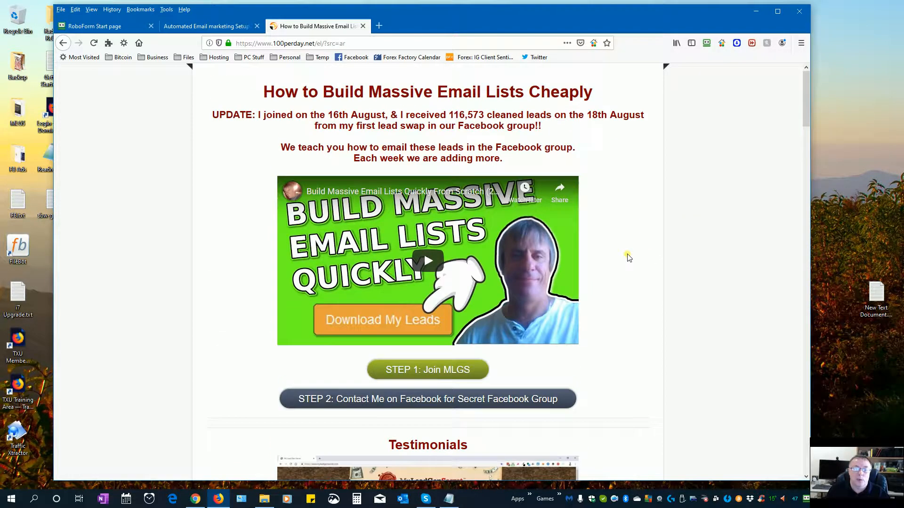
{"action": "left_click", "coordinate": [362, 26]}
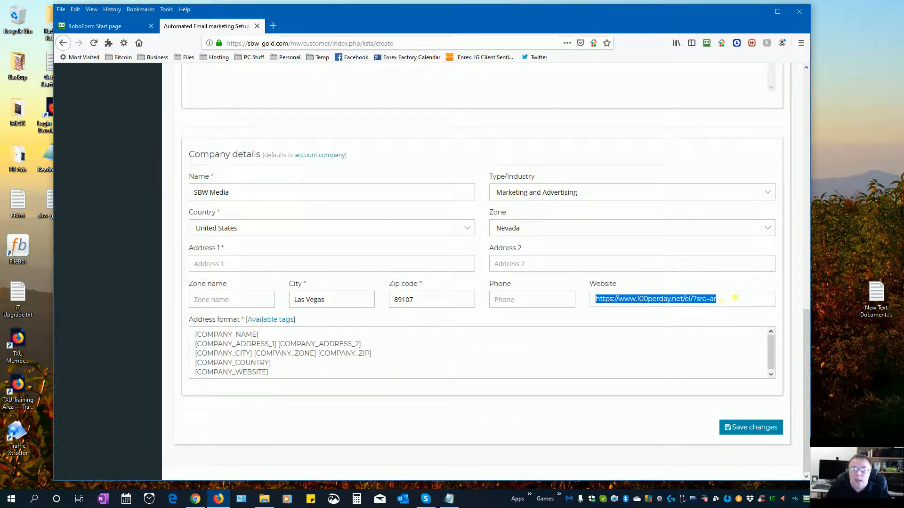
- Insert 'mw' so the website link ends in src=mwar, then review the form
{"action": "left_click", "coordinate": [719, 310]}
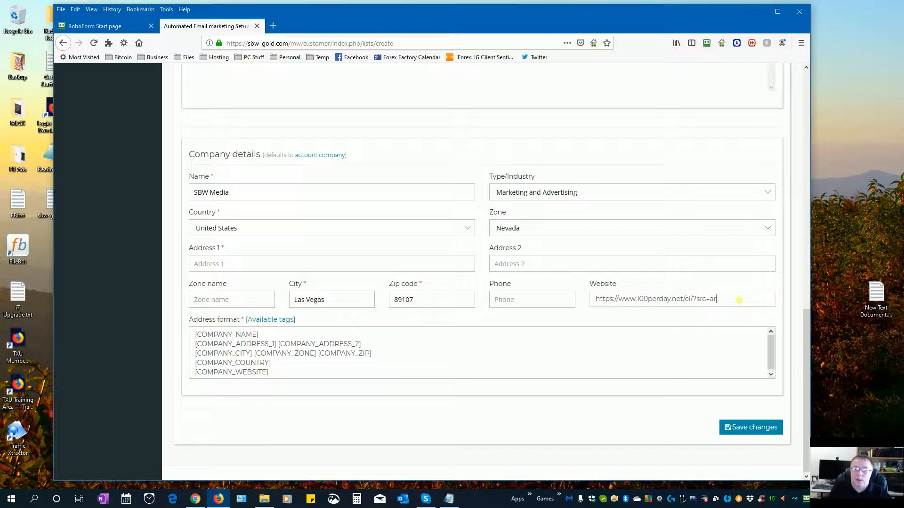
{"action": "type", "text": "m"}
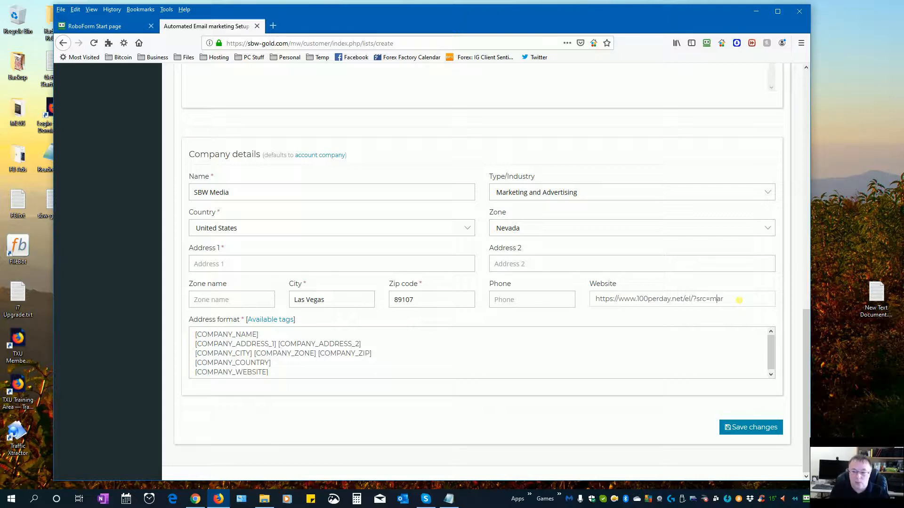
{"action": "type", "text": "w"}
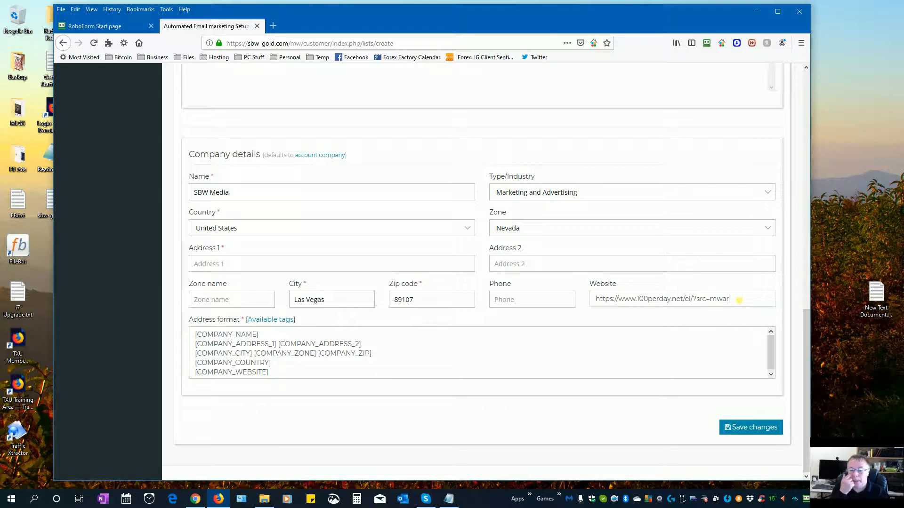
{"action": "left_click", "coordinate": [587, 361]}
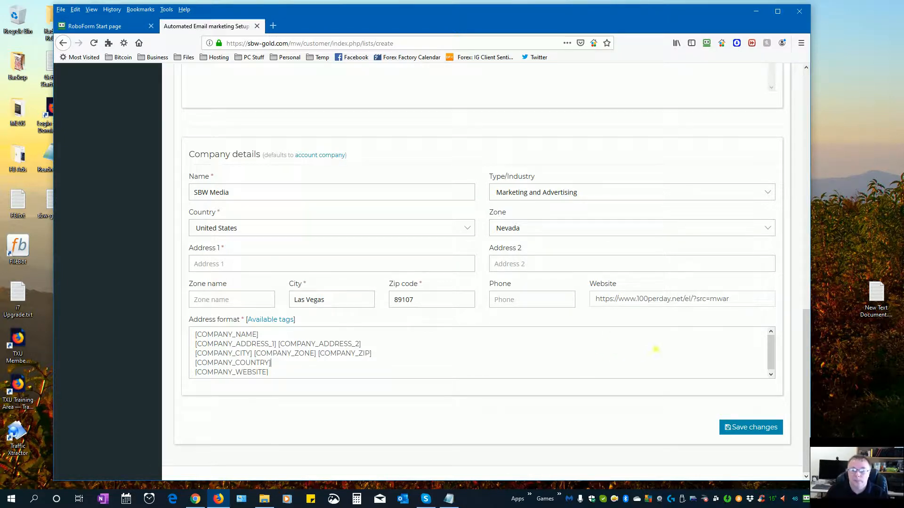
{"action": "scroll", "coordinate": [600, 347], "scroll_direction": "up", "scroll_amount": 1}
{"action": "scroll", "coordinate": [703, 395], "scroll_direction": "up", "scroll_amount": 7}
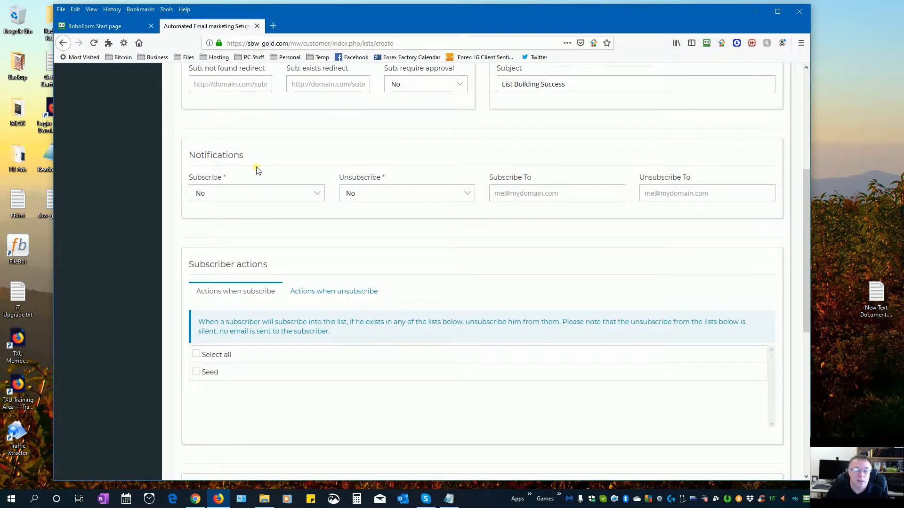
{"action": "scroll", "coordinate": [258, 174], "scroll_direction": "up", "scroll_amount": 3}
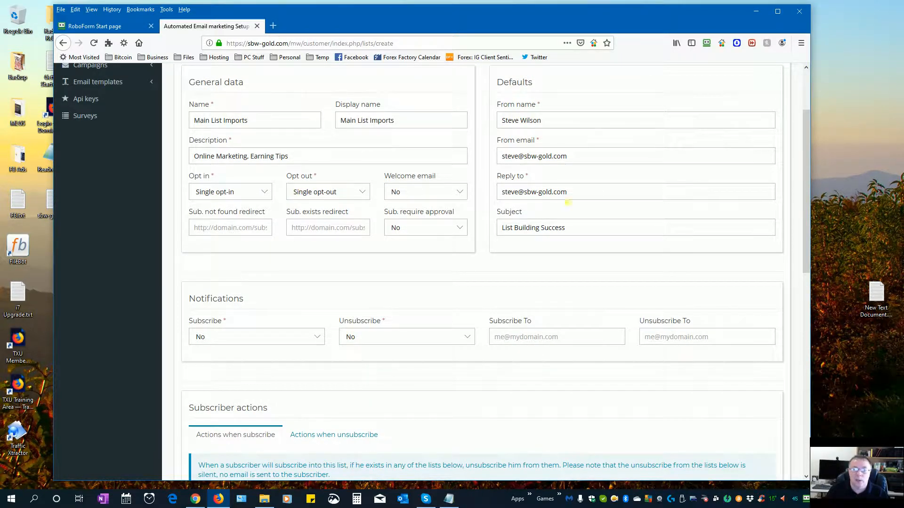
{"action": "scroll", "coordinate": [572, 245], "scroll_direction": "down", "scroll_amount": 10}
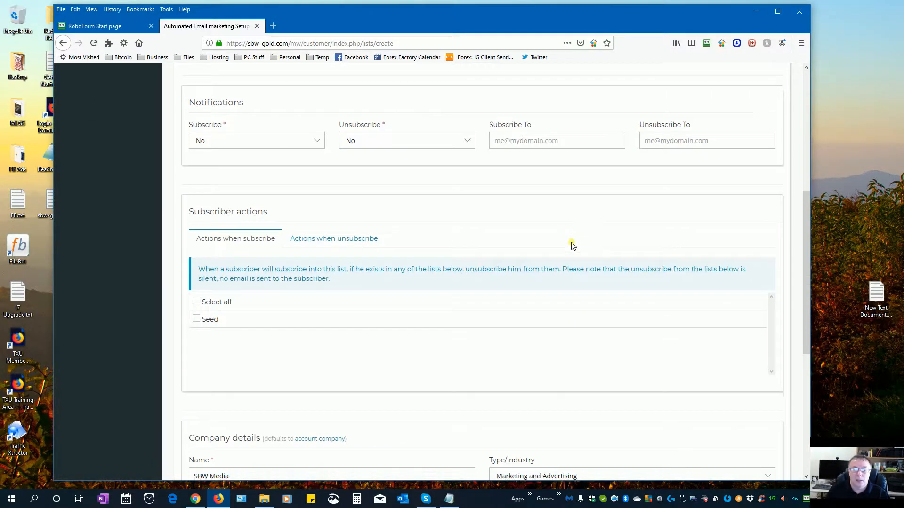
- Add the saved company street address and save the Main List Imports list
{"action": "left_click", "coordinate": [748, 428]}
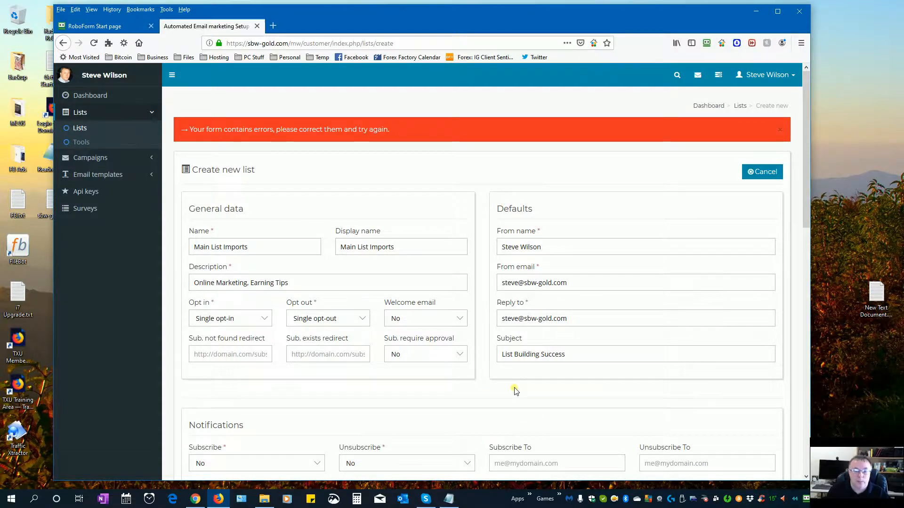
{"action": "scroll", "coordinate": [511, 393], "scroll_direction": "down", "scroll_amount": 4}
{"action": "scroll", "coordinate": [515, 392], "scroll_direction": "down", "scroll_amount": 8}
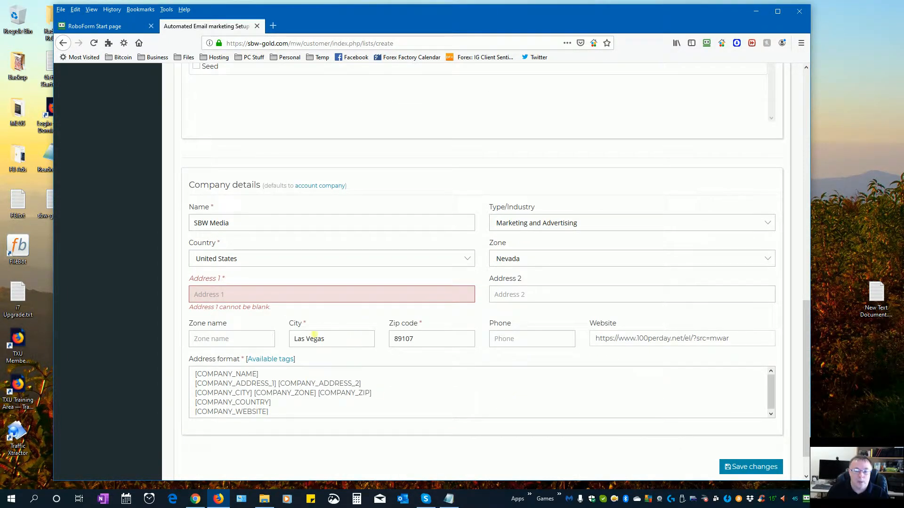
{"action": "left_click", "coordinate": [275, 300]}
{"action": "left_click", "coordinate": [266, 308]}
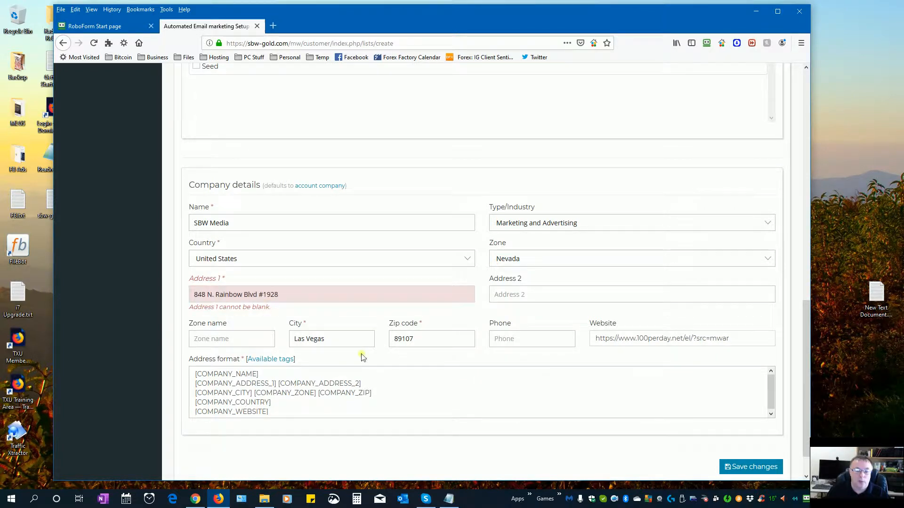
{"action": "left_click", "coordinate": [739, 471]}
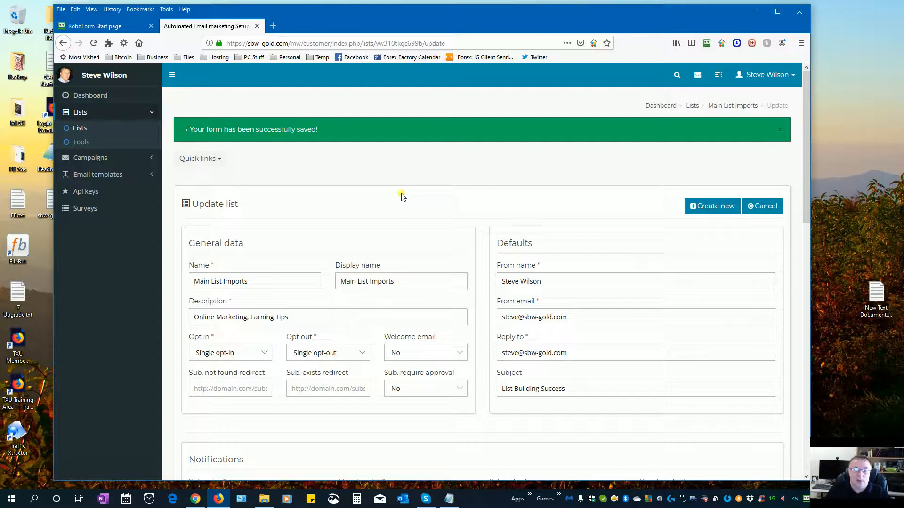
- Return to the top of the page and begin creating a new list
{"action": "scroll", "coordinate": [513, 203], "scroll_direction": "down", "scroll_amount": 1}
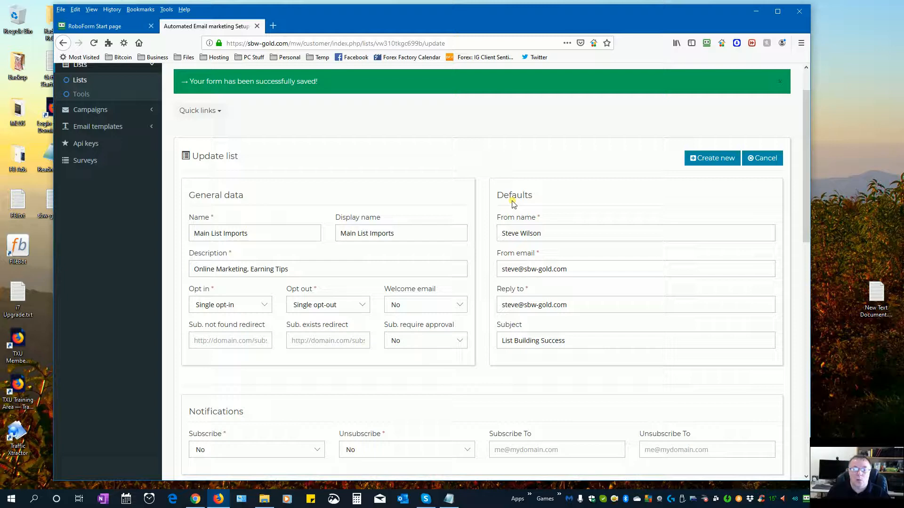
{"action": "scroll", "coordinate": [512, 204], "scroll_direction": "down", "scroll_amount": 1}
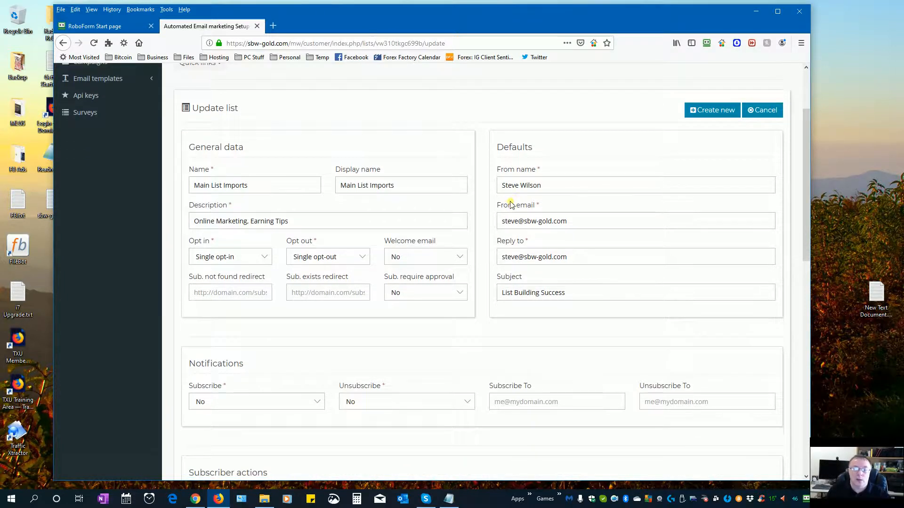
{"action": "scroll", "coordinate": [511, 202], "scroll_direction": "up", "scroll_amount": 2}
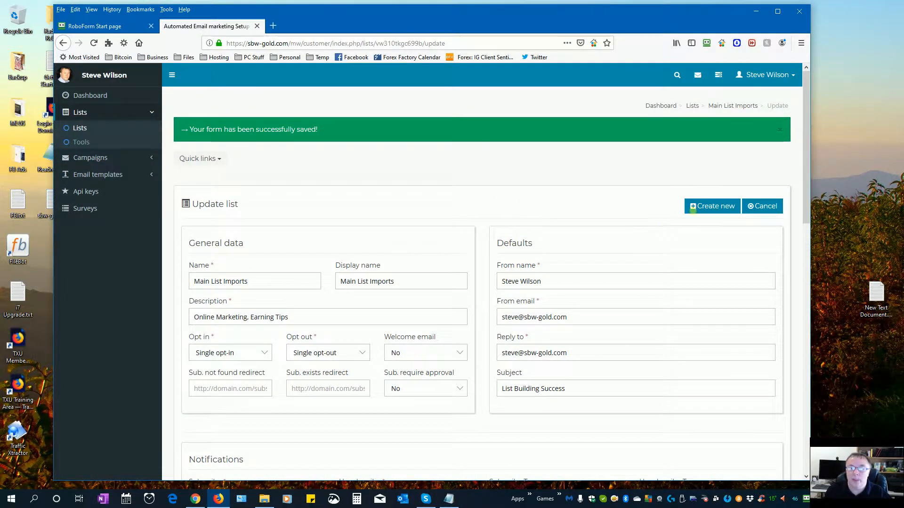
{"action": "left_click", "coordinate": [695, 211]}
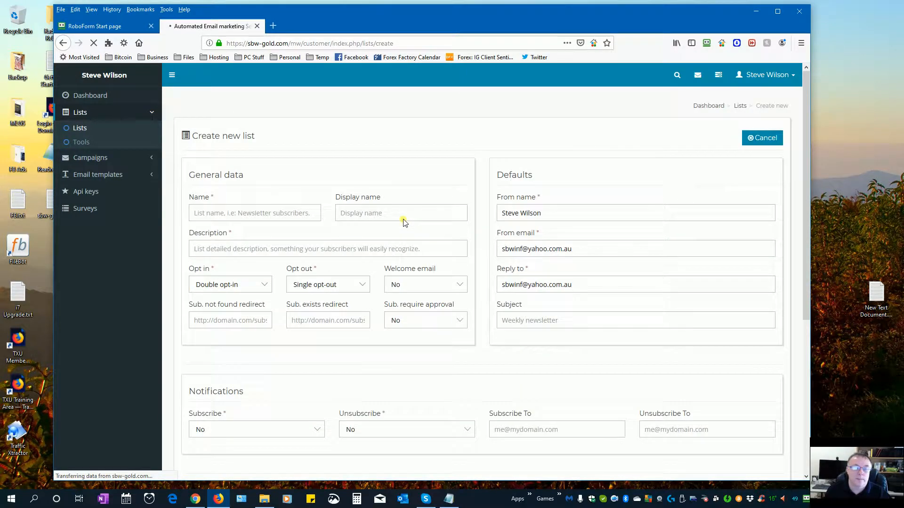
- Enter 'Sent, not opened' as name and display name, with description 'Online Marketing, Earning Tips'
{"action": "left_click", "coordinate": [251, 215]}
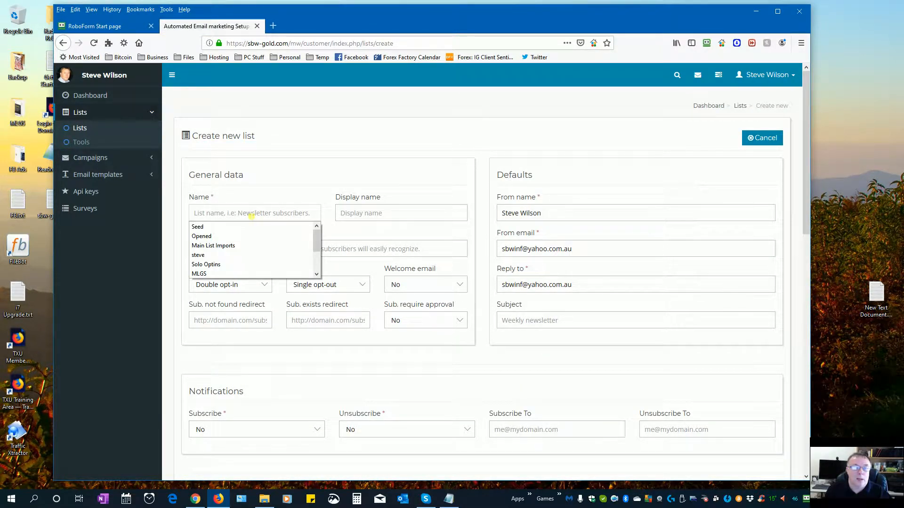
{"action": "left_click", "coordinate": [250, 214]}
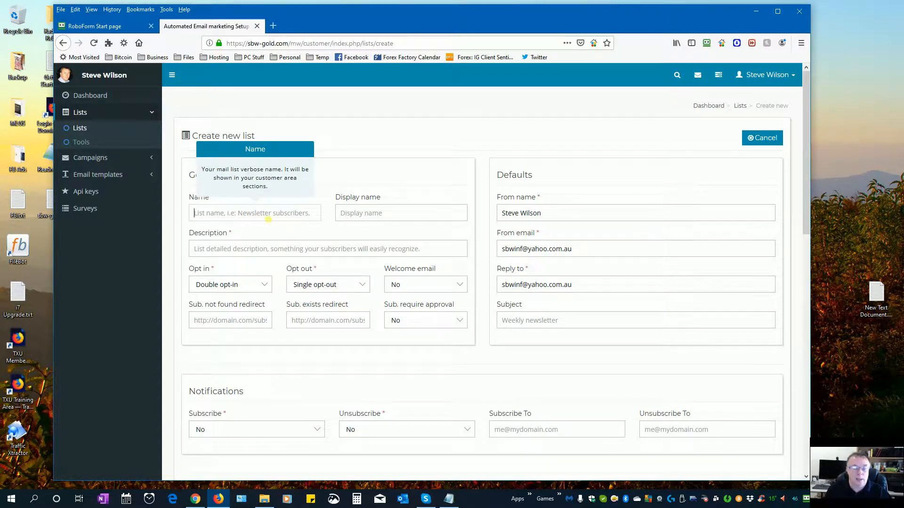
{"action": "type", "text": "Sent"}
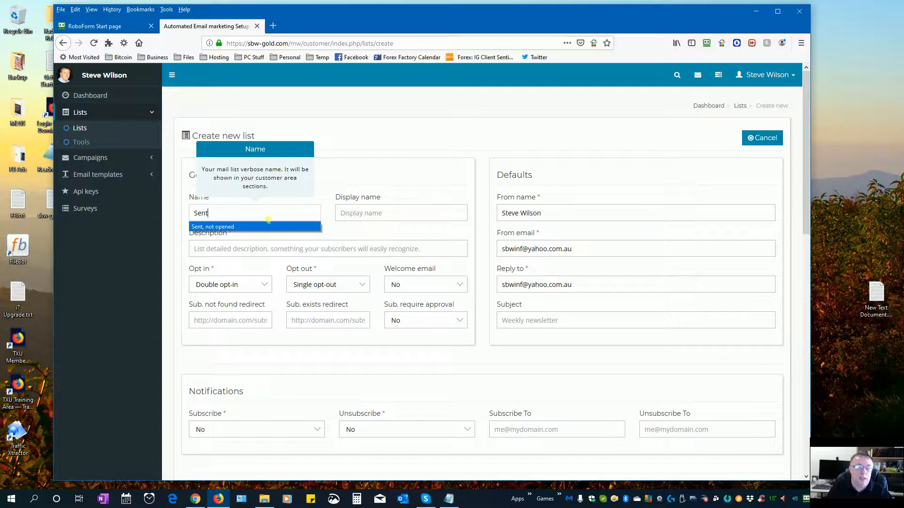
{"action": "left_click", "coordinate": [265, 226]}
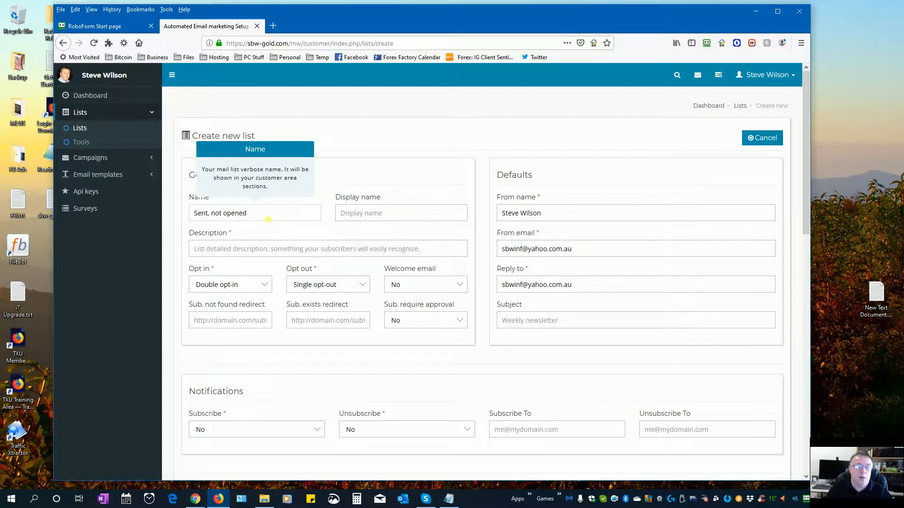
{"action": "left_click", "coordinate": [263, 215]}
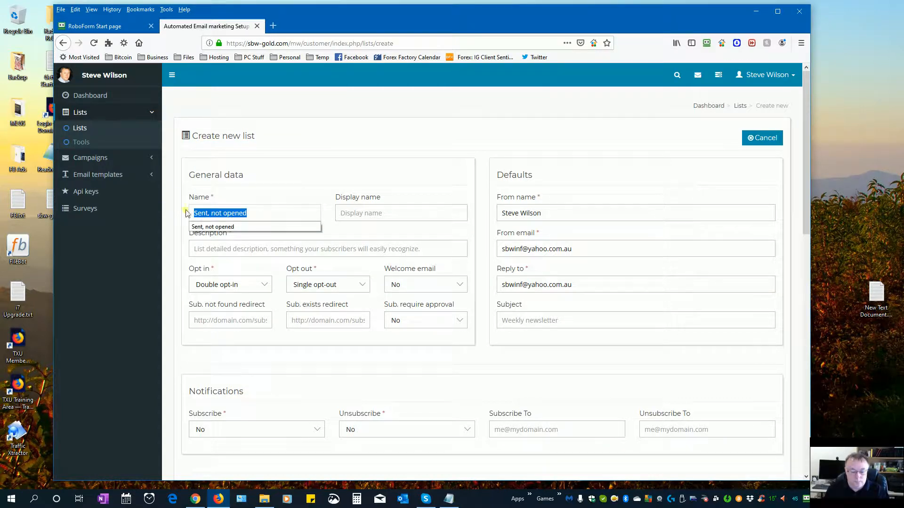
{"action": "left_click", "coordinate": [354, 216]}
{"action": "type", "text": "Sent, not opened"}
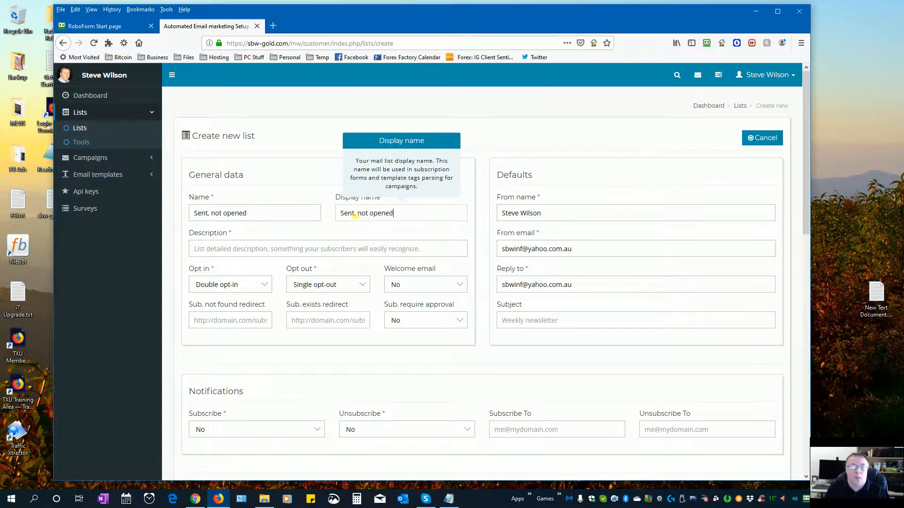
{"action": "left_click", "coordinate": [304, 254]}
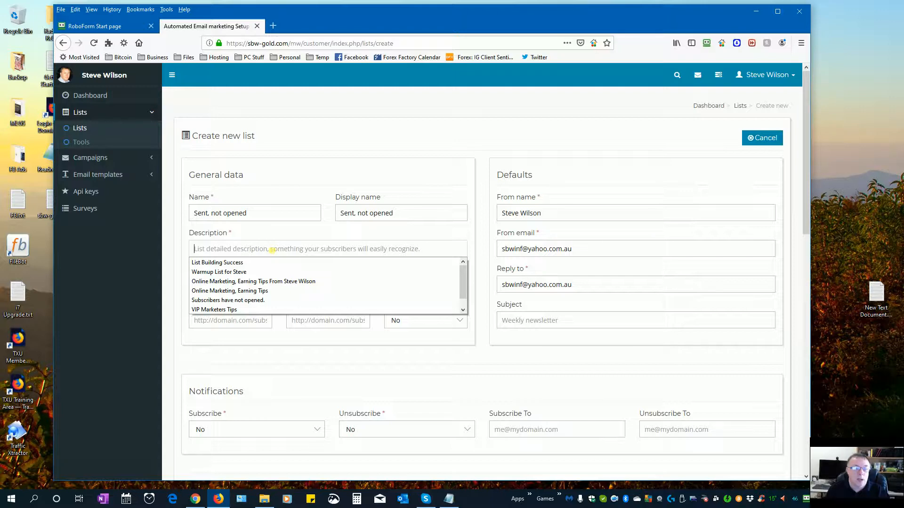
{"action": "left_click", "coordinate": [252, 291]}
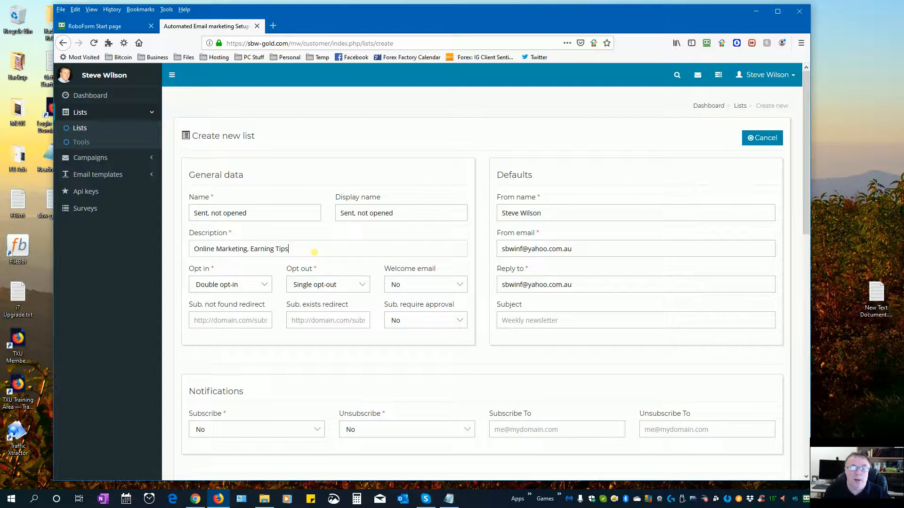
- Make the list single opt-in and set From email to the account's own address
{"action": "left_click", "coordinate": [261, 286]}
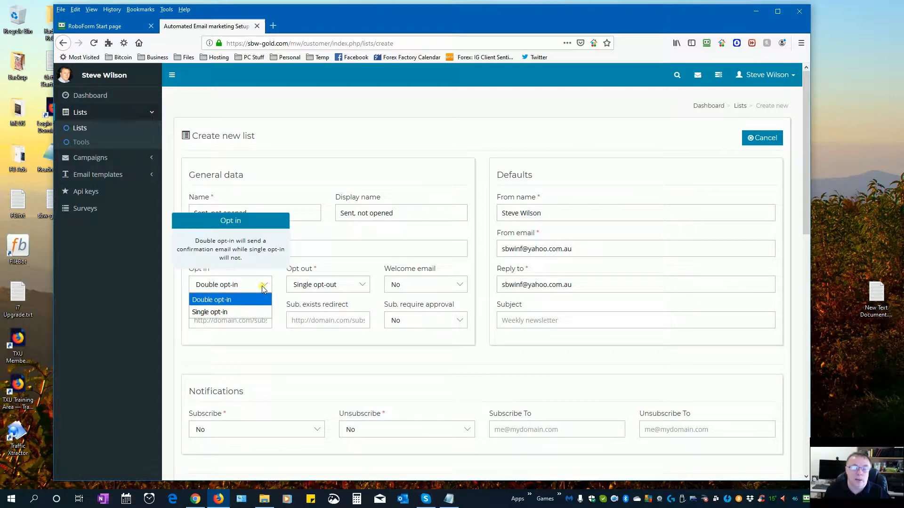
{"action": "left_click", "coordinate": [260, 310]}
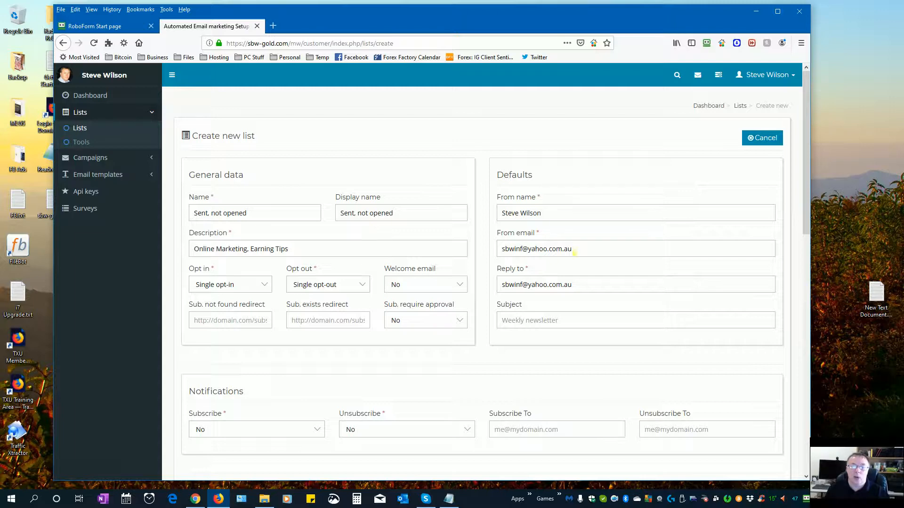
{"action": "triple_click", "coordinate": [590, 250]}
{"action": "key", "text": "BackSpace"}
{"action": "key", "text": "Down"}
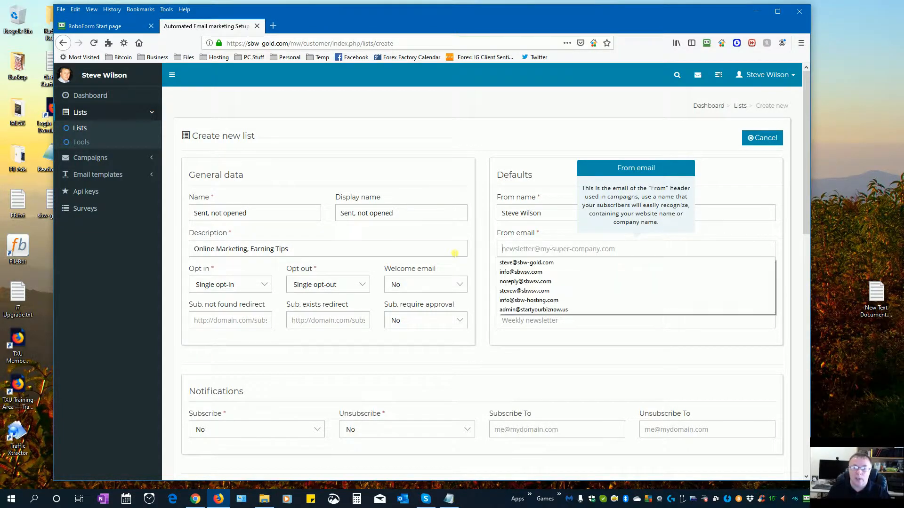
{"action": "key", "text": "Down"}
{"action": "key", "text": "Return"}
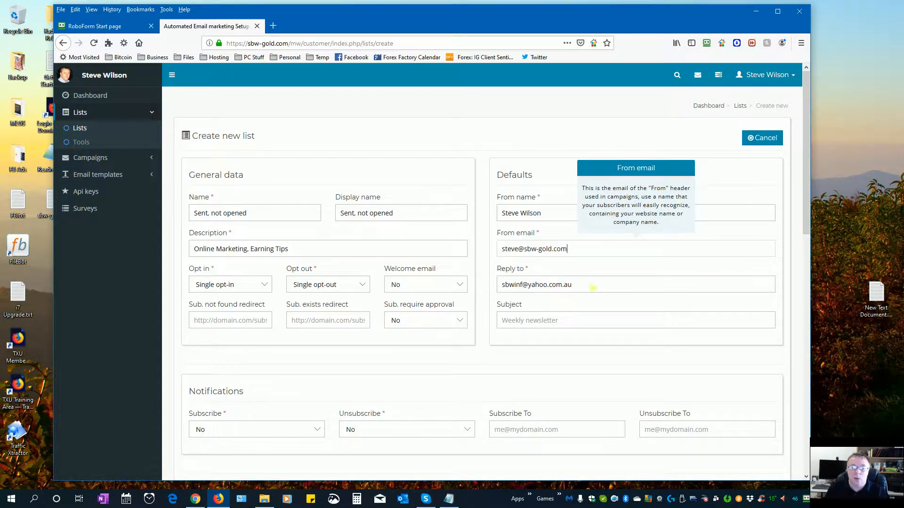
- Set the Reply to address to the account's own address as well
{"action": "key", "text": "Tab"}
{"action": "key", "text": "BackSpace"}
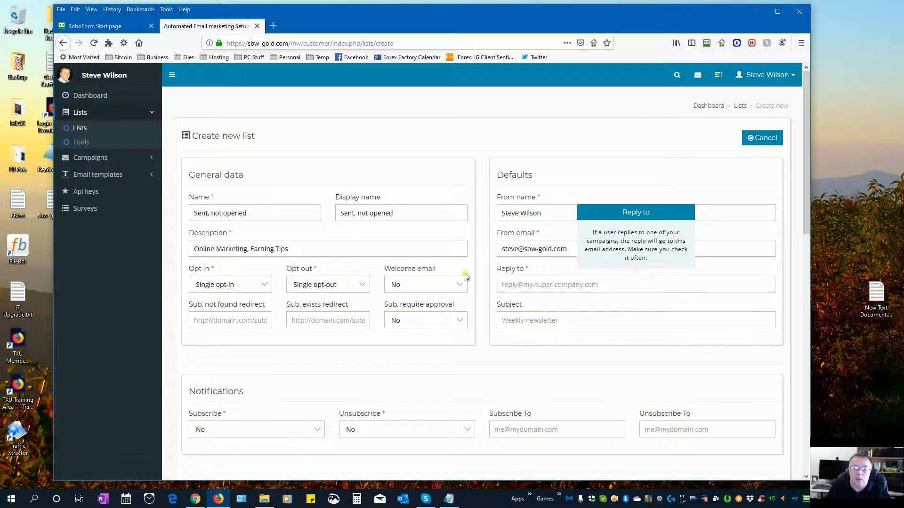
{"action": "key", "text": "Down"}
{"action": "key", "text": "Escape"}
{"action": "key", "text": "Down"}
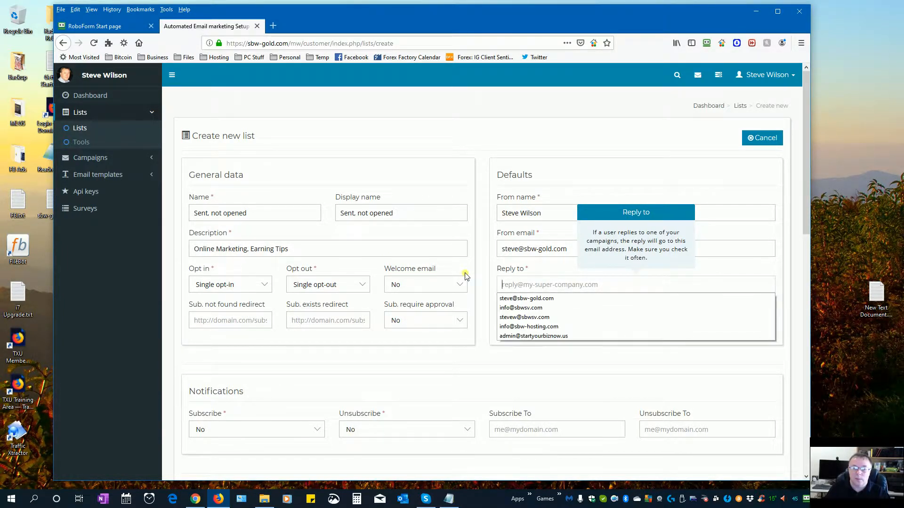
{"action": "key", "text": "Down"}
{"action": "key", "text": "Return"}
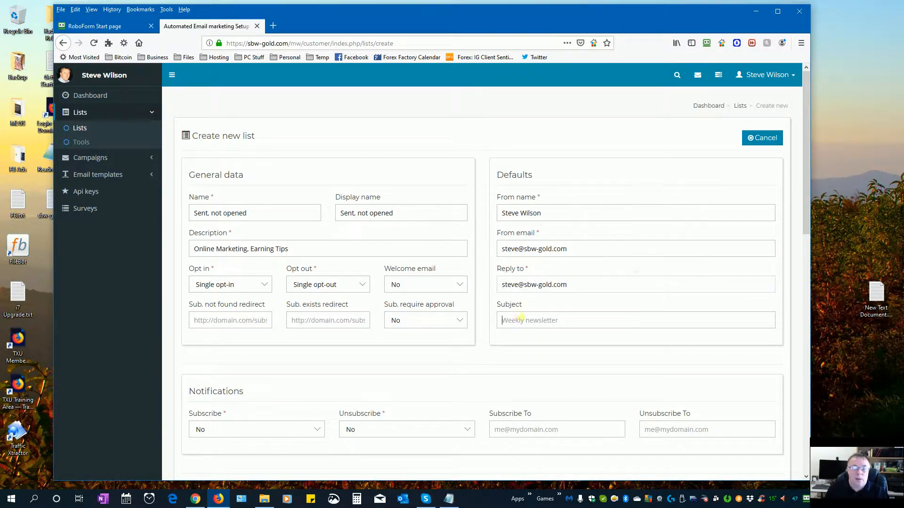
- Choose List Building Success as default subject, then start creating another list
{"action": "left_click", "coordinate": [518, 319]}
{"action": "left_click", "coordinate": [520, 334]}
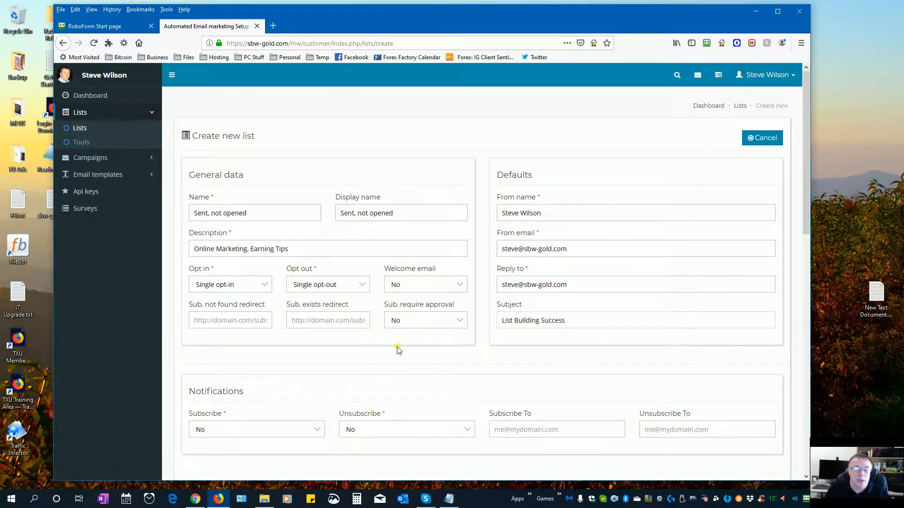
{"action": "scroll", "coordinate": [396, 348], "scroll_direction": "down", "scroll_amount": 4}
{"action": "scroll", "coordinate": [395, 348], "scroll_direction": "down", "scroll_amount": 6}
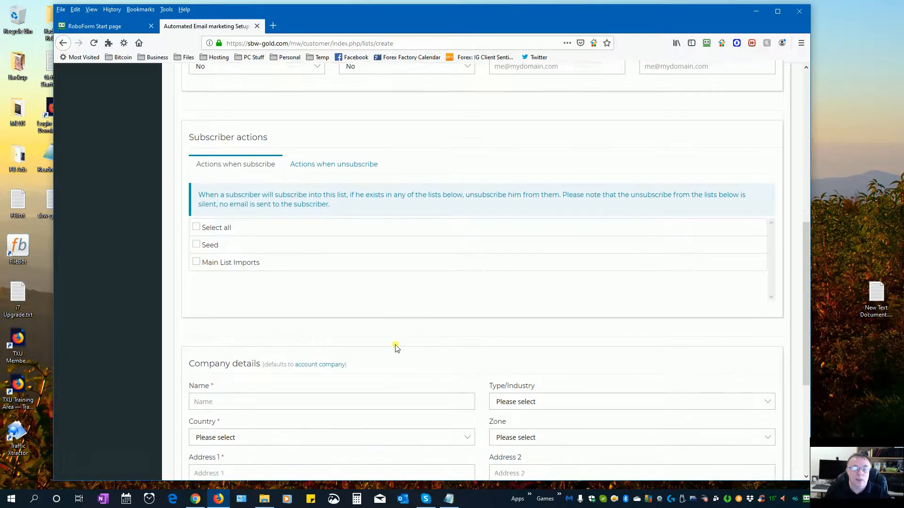
{"action": "scroll", "coordinate": [400, 348], "scroll_direction": "up", "scroll_amount": 10}
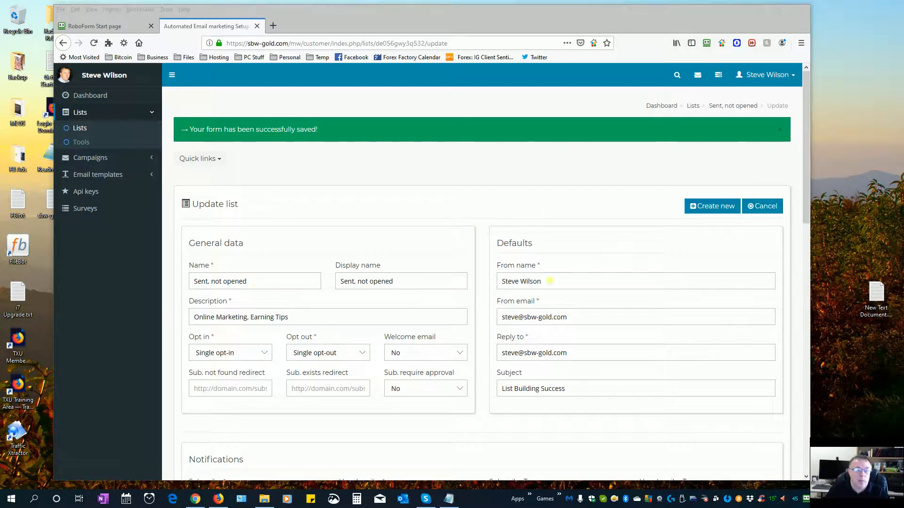
{"action": "left_click", "coordinate": [711, 207]}
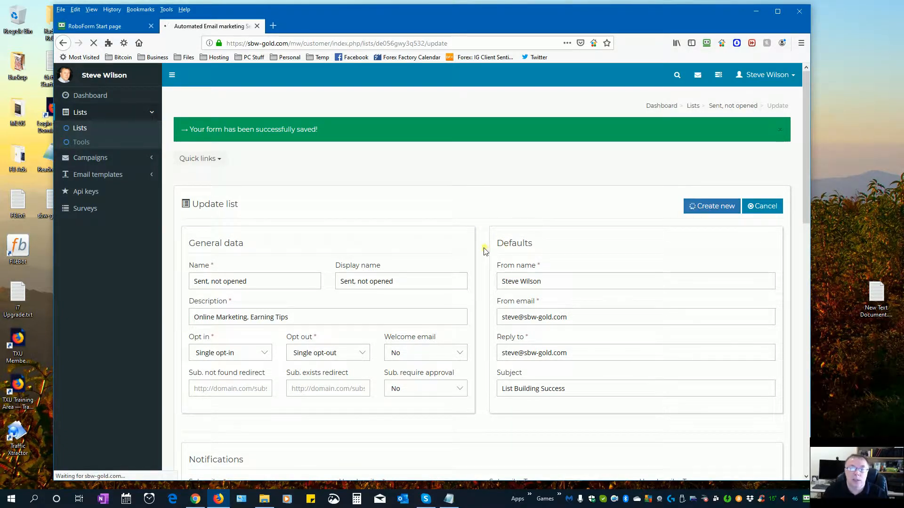
- Name the list Opened with display name VIP Internet Marketers
{"action": "left_click", "coordinate": [283, 218]}
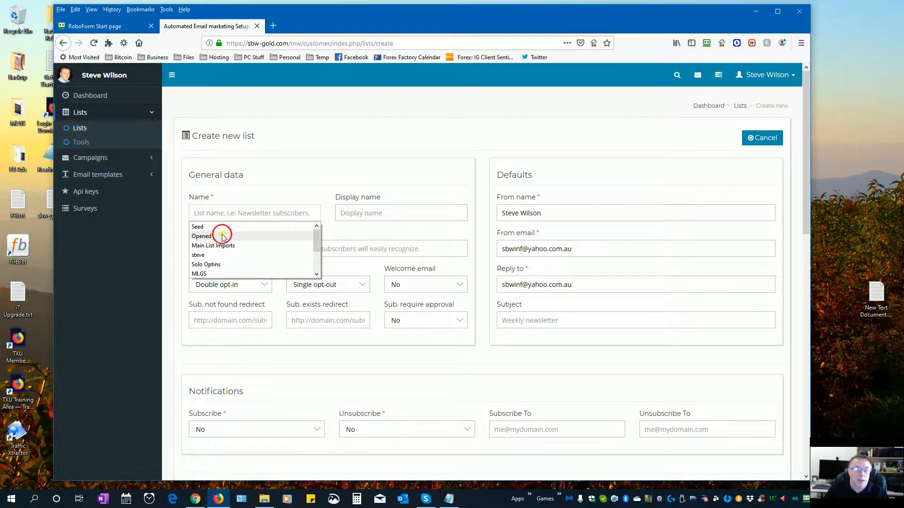
{"action": "left_click", "coordinate": [223, 236]}
{"action": "left_click", "coordinate": [351, 216]}
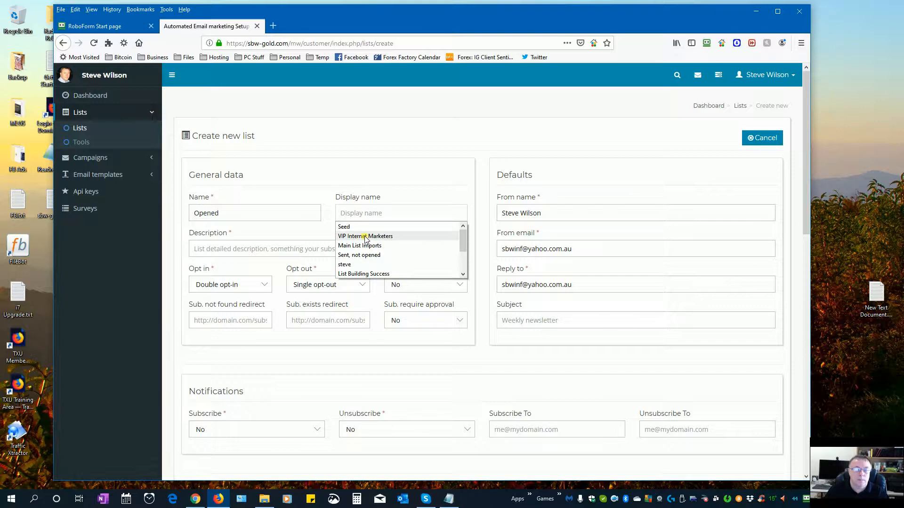
{"action": "left_click", "coordinate": [365, 237]}
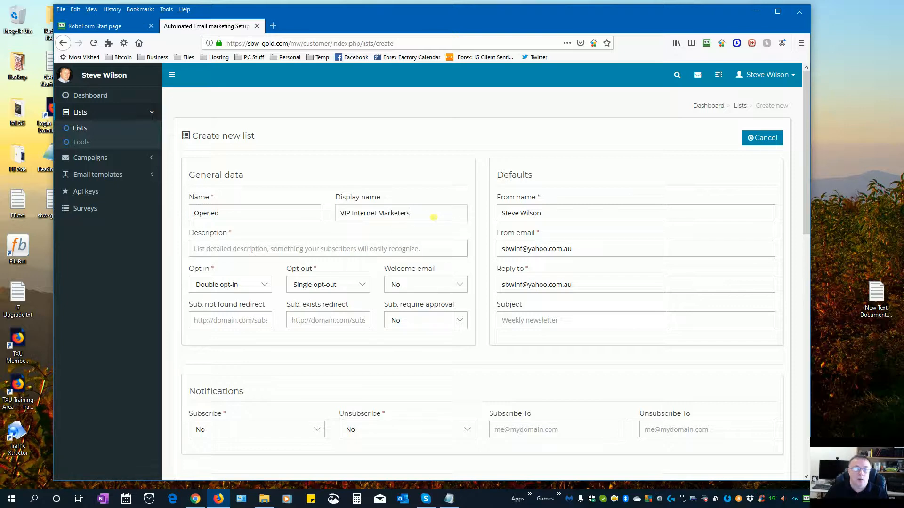
{"action": "triple_click", "coordinate": [419, 215]}
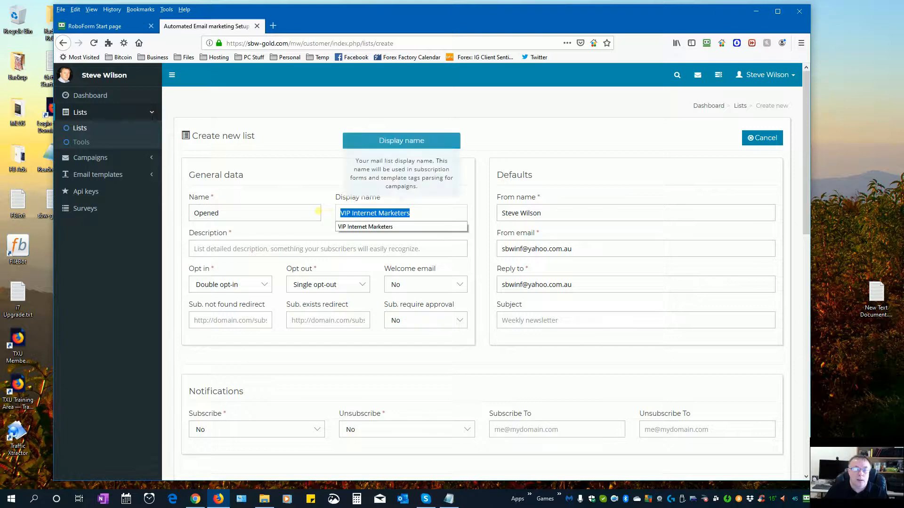
- Set the description to VIP Marketers Tips and switch opt-in to Single opt-in
{"action": "left_click", "coordinate": [289, 248]}
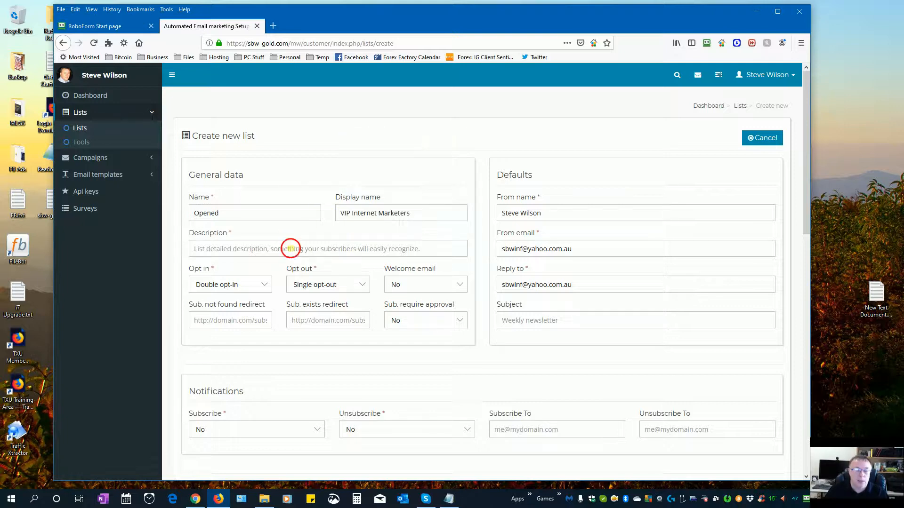
{"action": "left_click", "coordinate": [290, 249]}
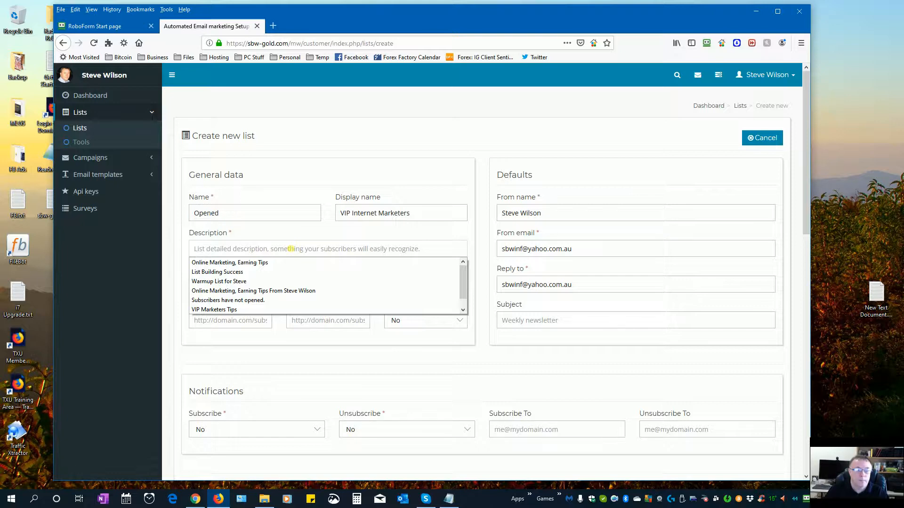
{"action": "left_click", "coordinate": [225, 309]}
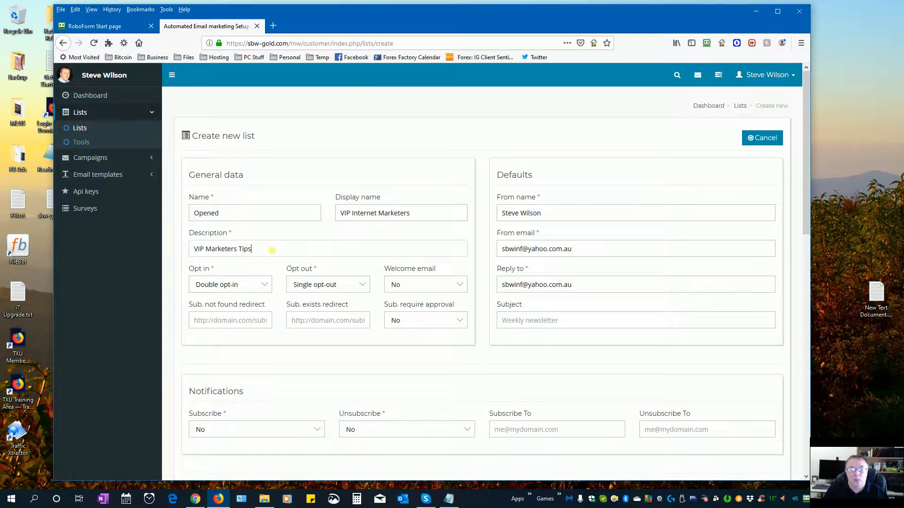
{"action": "left_click", "coordinate": [253, 285]}
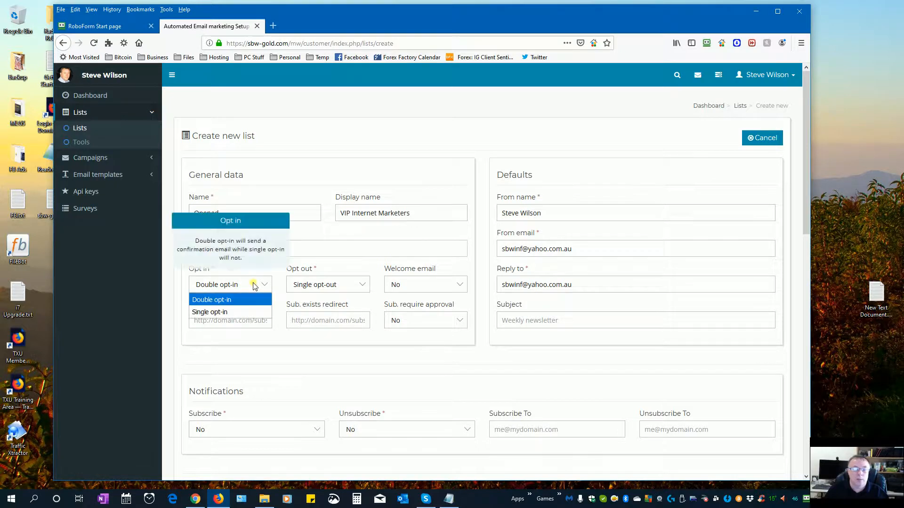
{"action": "left_click", "coordinate": [239, 310]}
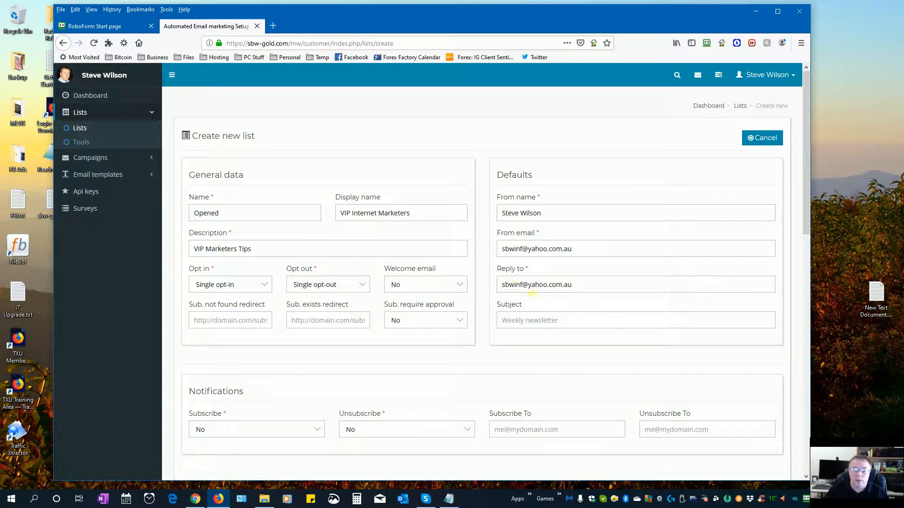
- Replace From email and Reply to with the site's own suggested address
{"action": "triple_click", "coordinate": [594, 252]}
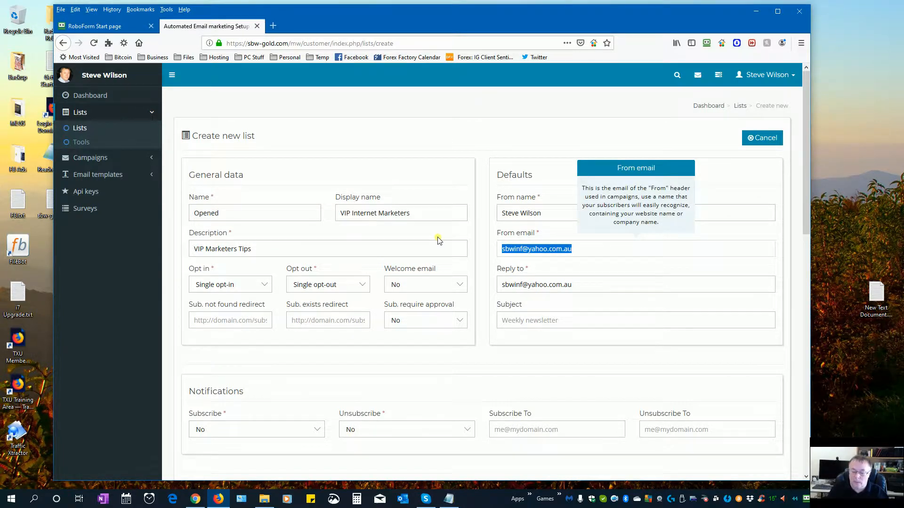
{"action": "type", "text": "s"}
{"action": "key", "text": "Down"}
{"action": "key", "text": "Return"}
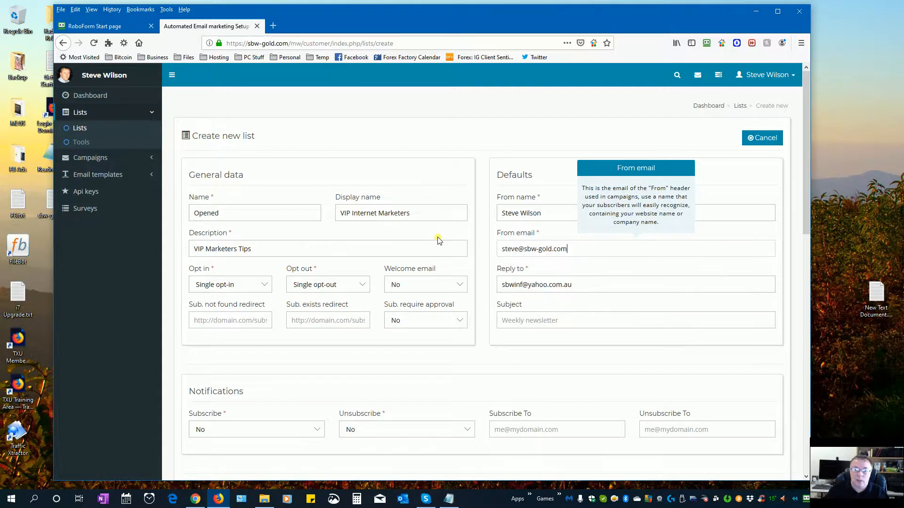
{"action": "triple_click", "coordinate": [558, 284]}
{"action": "key", "text": "BackSpace"}
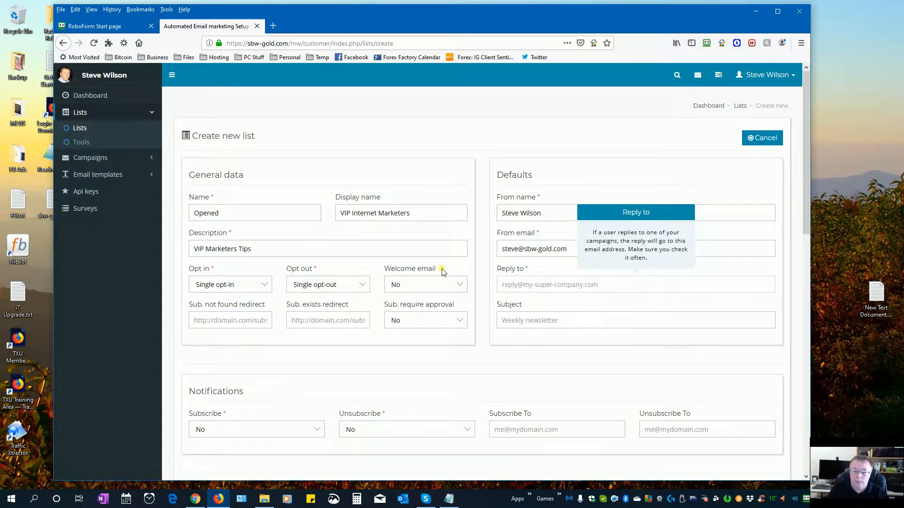
{"action": "key", "text": "Down"}
{"action": "key", "text": "Return"}
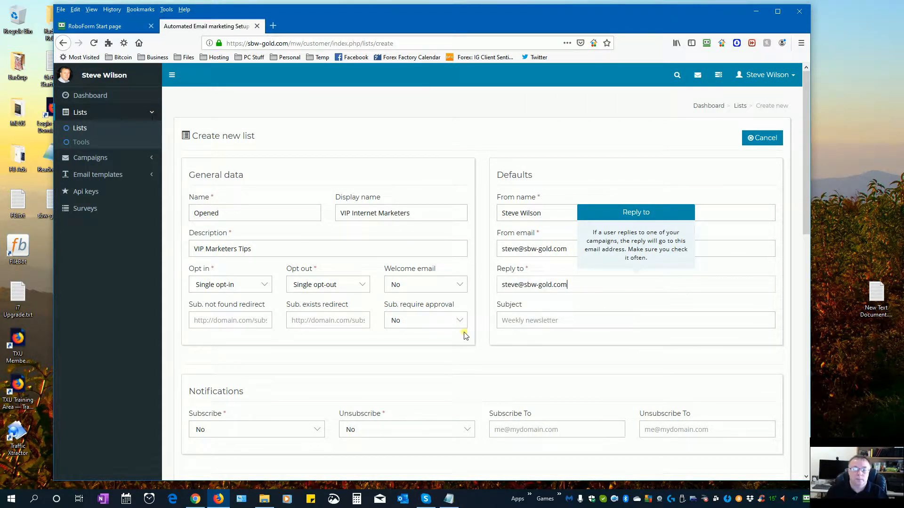
- Set the default subject to List Building Success
{"action": "scroll", "coordinate": [510, 298], "scroll_direction": "down", "scroll_amount": 2}
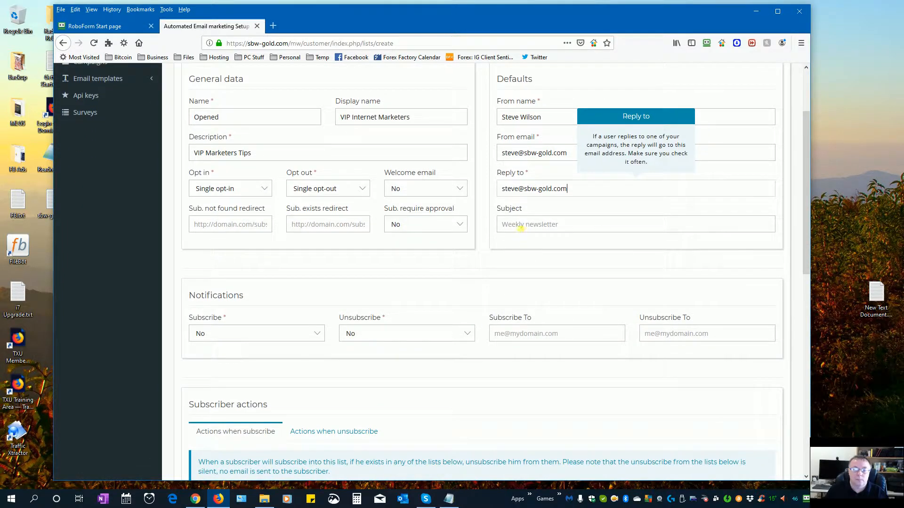
{"action": "left_click", "coordinate": [521, 227]}
{"action": "left_click", "coordinate": [524, 239]}
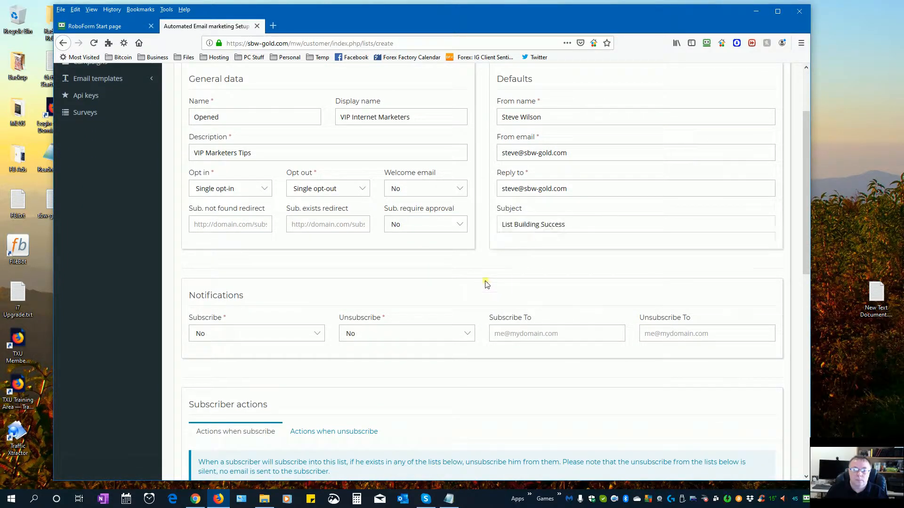
{"action": "scroll", "coordinate": [442, 306], "scroll_direction": "down", "scroll_amount": 3}
{"action": "scroll", "coordinate": [400, 254], "scroll_direction": "up", "scroll_amount": 3}
{"action": "scroll", "coordinate": [487, 269], "scroll_direction": "down", "scroll_amount": 6}
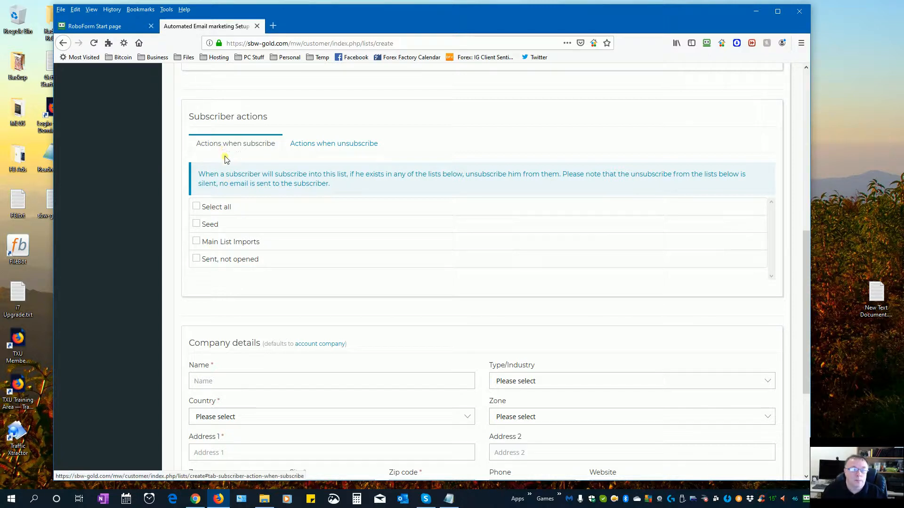
- Under actions when unsubscribing, tick Main List Imports and Sent, not opened
{"action": "left_click", "coordinate": [309, 146]}
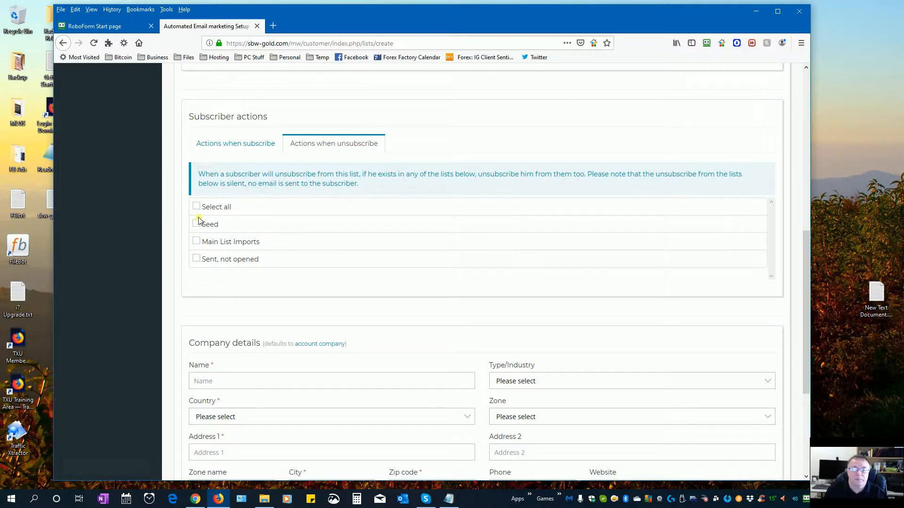
{"action": "left_click", "coordinate": [196, 241]}
{"action": "left_click", "coordinate": [196, 259]}
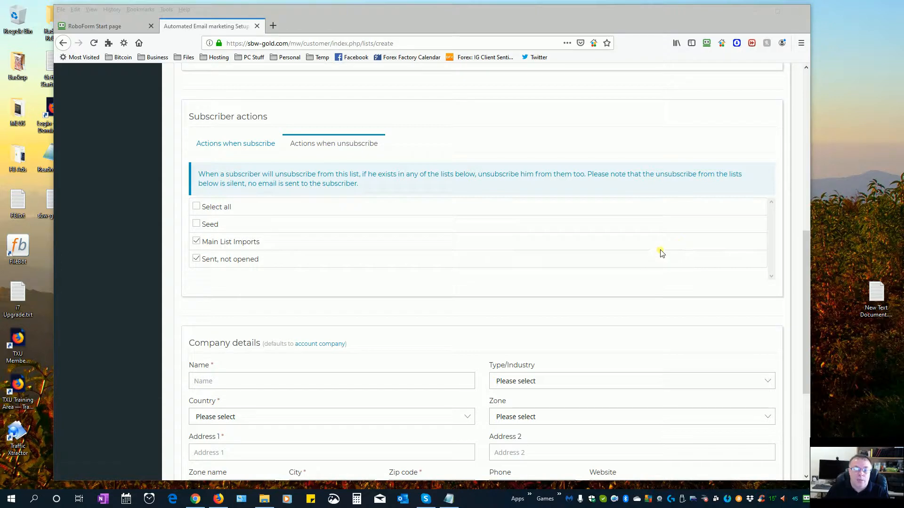
{"action": "scroll", "coordinate": [661, 252], "scroll_direction": "down", "scroll_amount": 3}
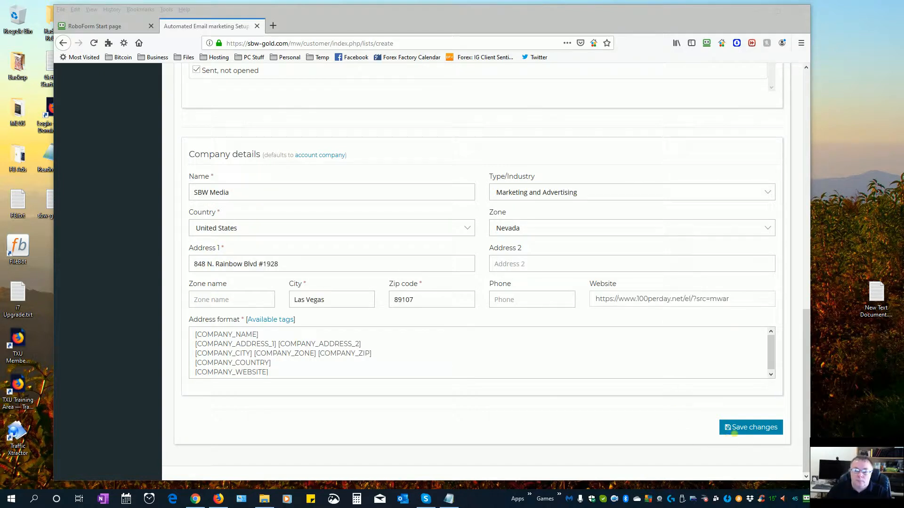
- Save the new Opened list and return to the Lists overview showing all four lists
{"action": "left_click", "coordinate": [741, 429]}
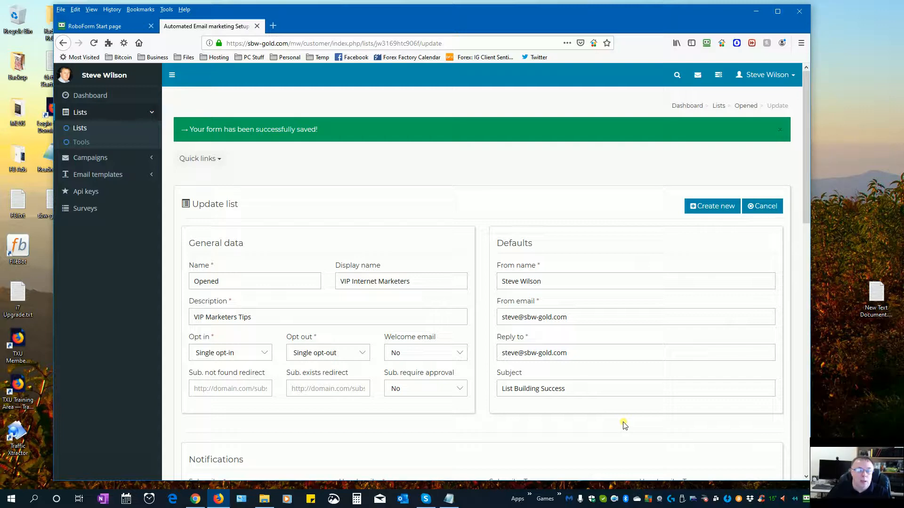
{"action": "left_click", "coordinate": [81, 142]}
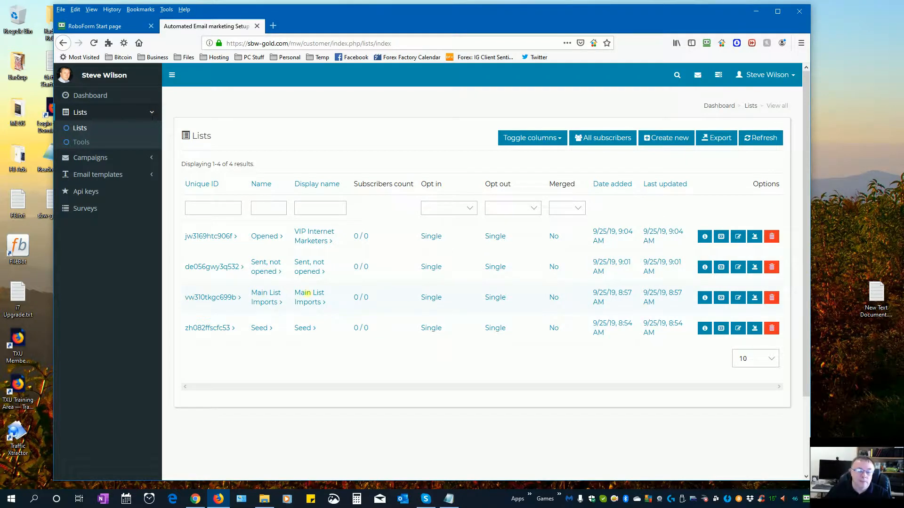
{"action": "left_click", "coordinate": [738, 298]}
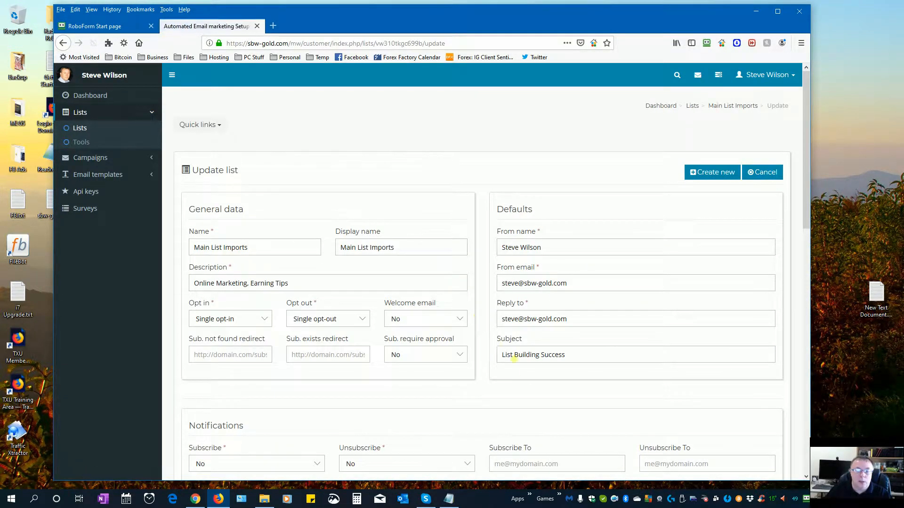
{"action": "scroll", "coordinate": [535, 378], "scroll_direction": "down", "scroll_amount": 8}
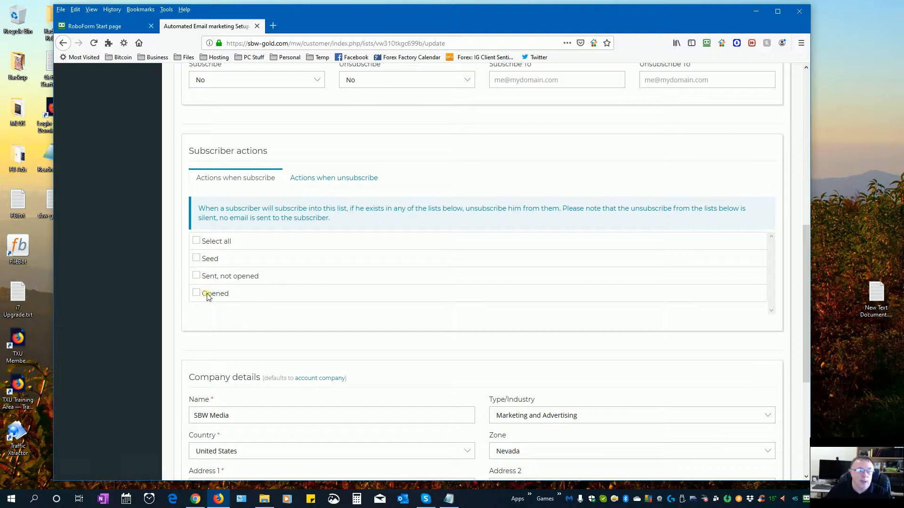
{"action": "left_click", "coordinate": [313, 181]}
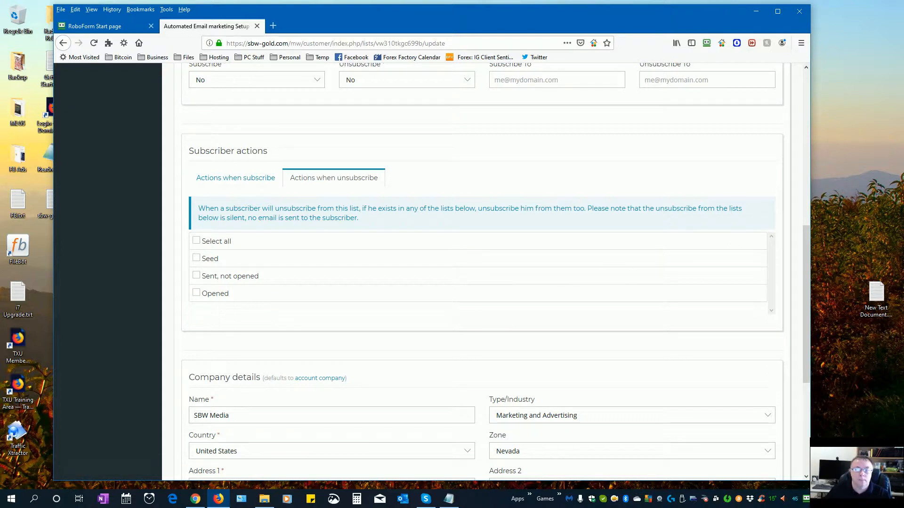
{"action": "scroll", "coordinate": [776, 202], "scroll_direction": "up", "scroll_amount": 8}
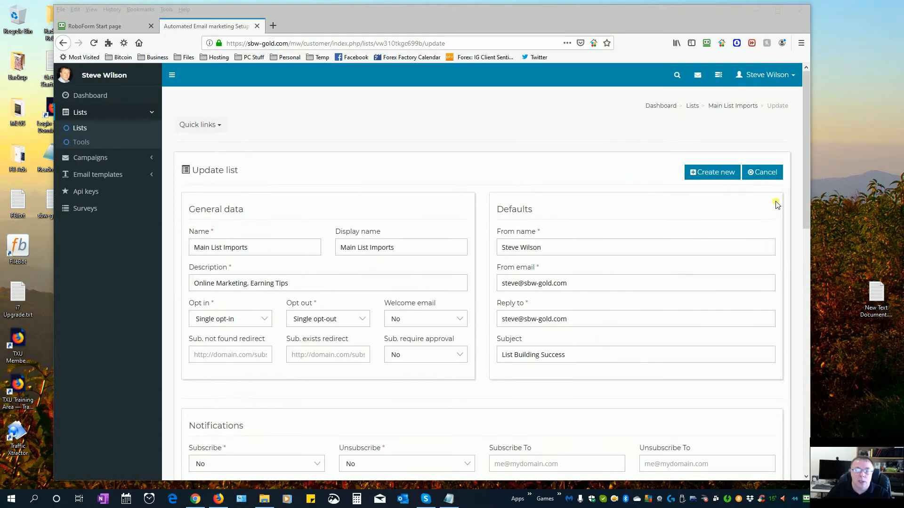
{"action": "left_click", "coordinate": [761, 172]}
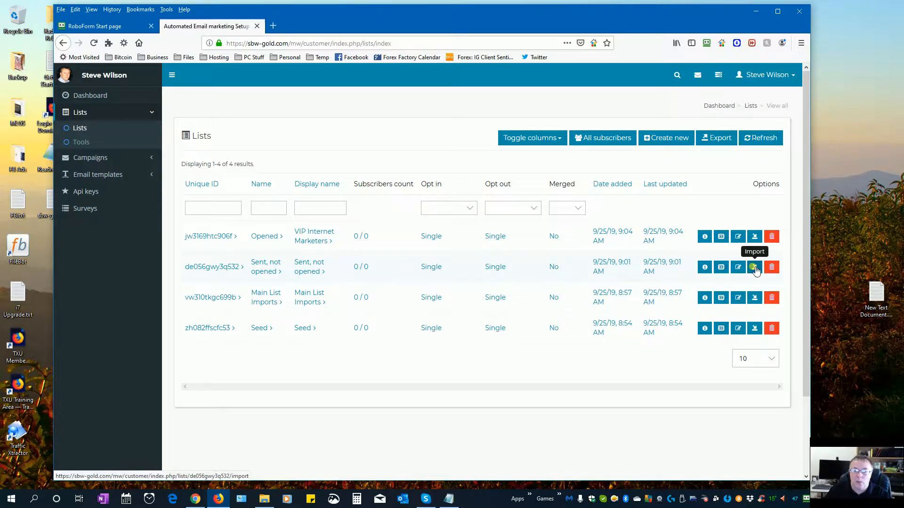
- Open the Sent, not opened list's settings and scroll to its subscriber actions
{"action": "left_click", "coordinate": [740, 269]}
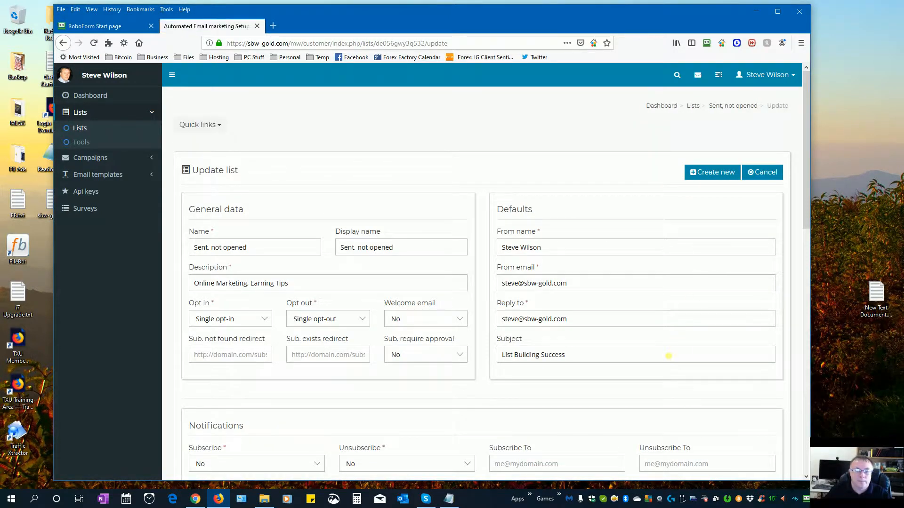
{"action": "scroll", "coordinate": [666, 353], "scroll_direction": "down", "scroll_amount": 4}
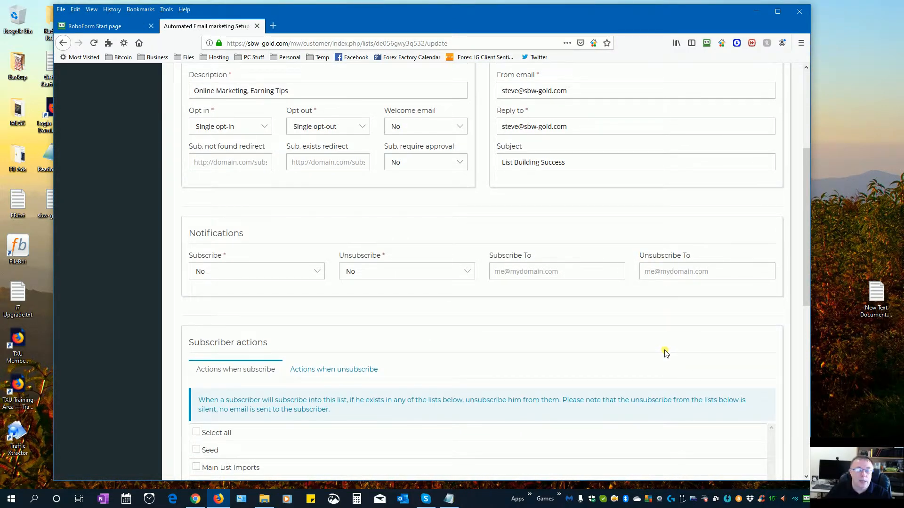
{"action": "scroll", "coordinate": [666, 353], "scroll_direction": "down", "scroll_amount": 3}
{"action": "scroll", "coordinate": [667, 354], "scroll_direction": "up", "scroll_amount": 7}
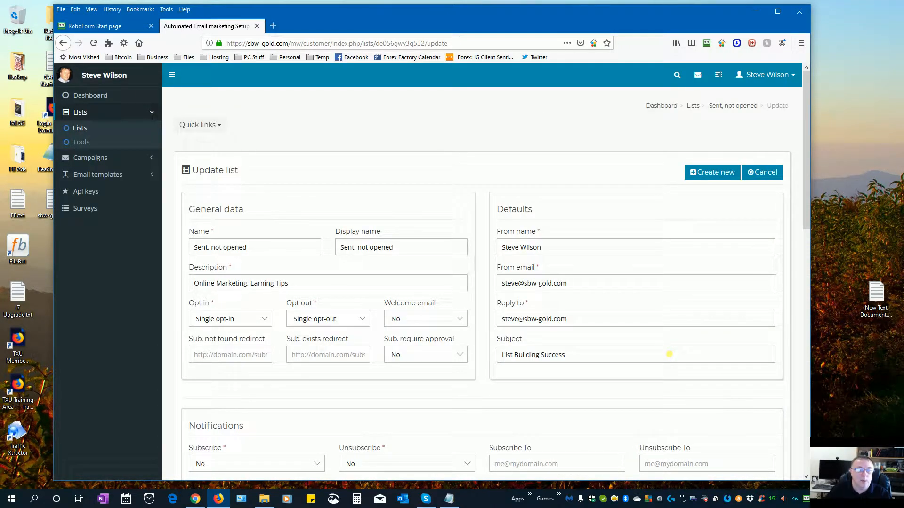
{"action": "scroll", "coordinate": [669, 354], "scroll_direction": "down", "scroll_amount": 5}
{"action": "scroll", "coordinate": [669, 353], "scroll_direction": "up", "scroll_amount": 4}
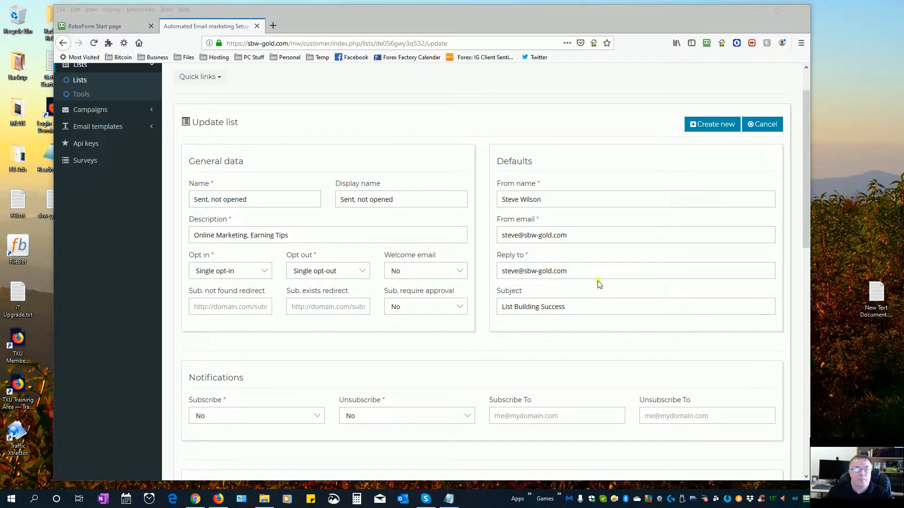
{"action": "scroll", "coordinate": [604, 284], "scroll_direction": "down", "scroll_amount": 6}
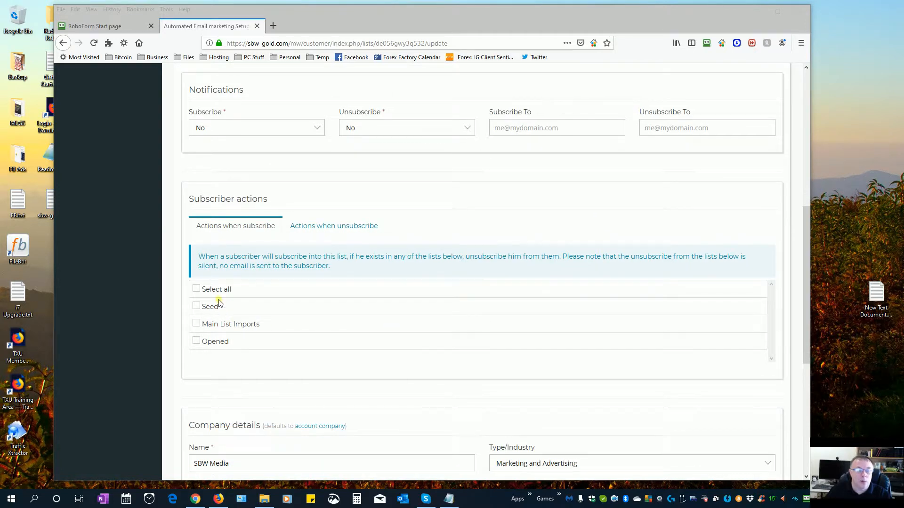
- Make unsubscribing from Sent, not opened also unsubscribe from Main List Imports, then save it
{"action": "left_click", "coordinate": [324, 228]}
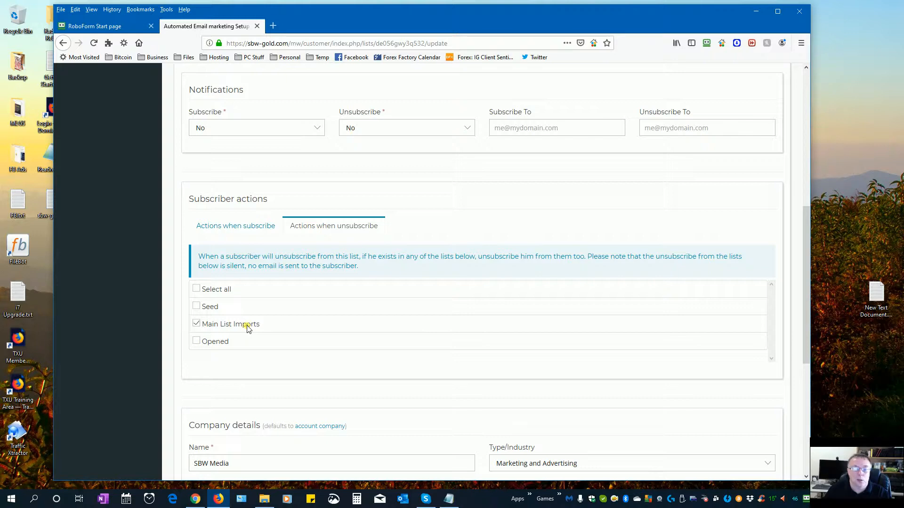
{"action": "scroll", "coordinate": [347, 339], "scroll_direction": "up", "scroll_amount": 7}
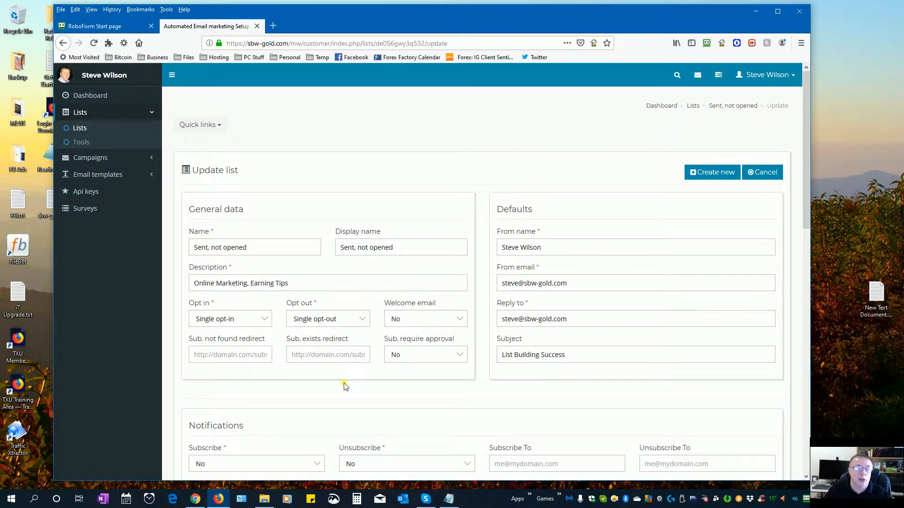
{"action": "scroll", "coordinate": [346, 382], "scroll_direction": "down", "scroll_amount": 6}
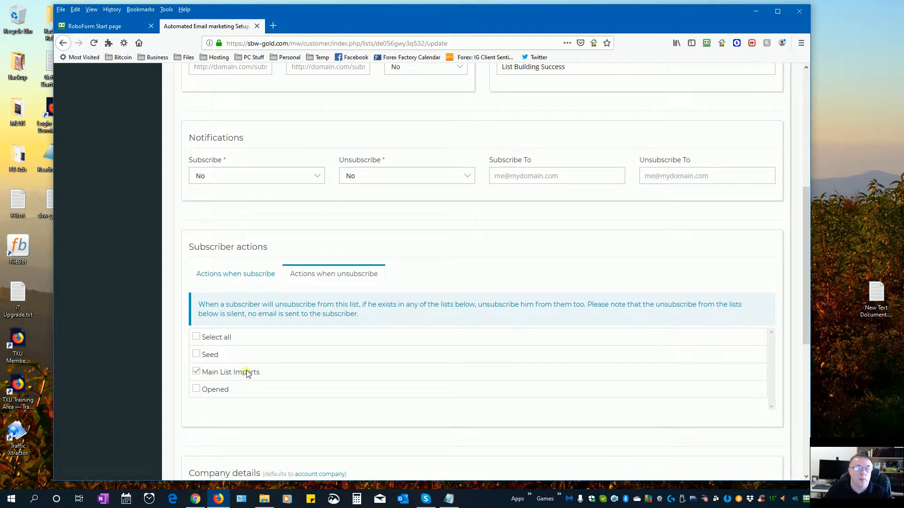
{"action": "scroll", "coordinate": [314, 379], "scroll_direction": "down", "scroll_amount": 2}
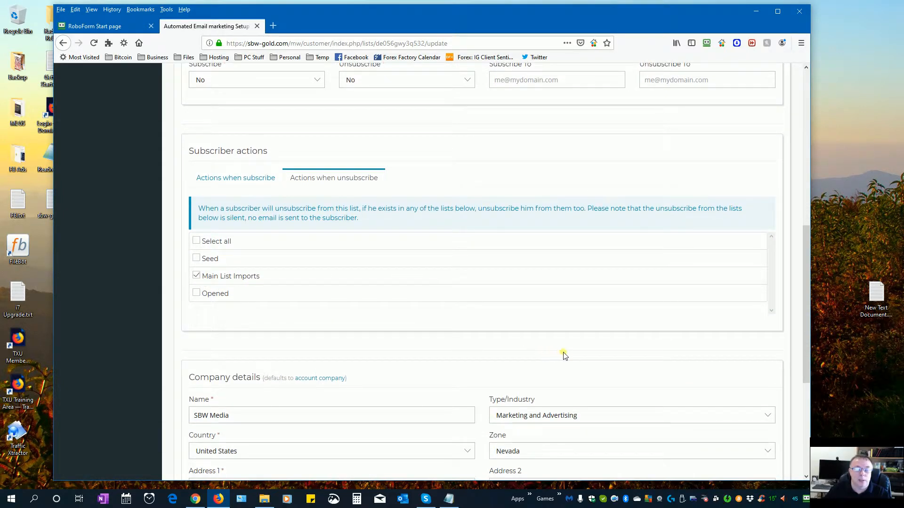
{"action": "scroll", "coordinate": [564, 355], "scroll_direction": "down", "scroll_amount": 5}
{"action": "left_click", "coordinate": [742, 428]}
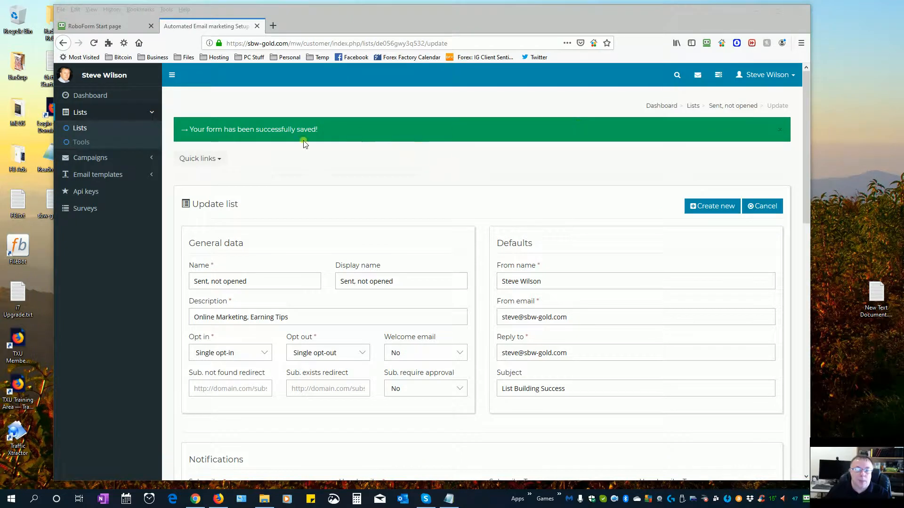
{"action": "left_click", "coordinate": [81, 128]}
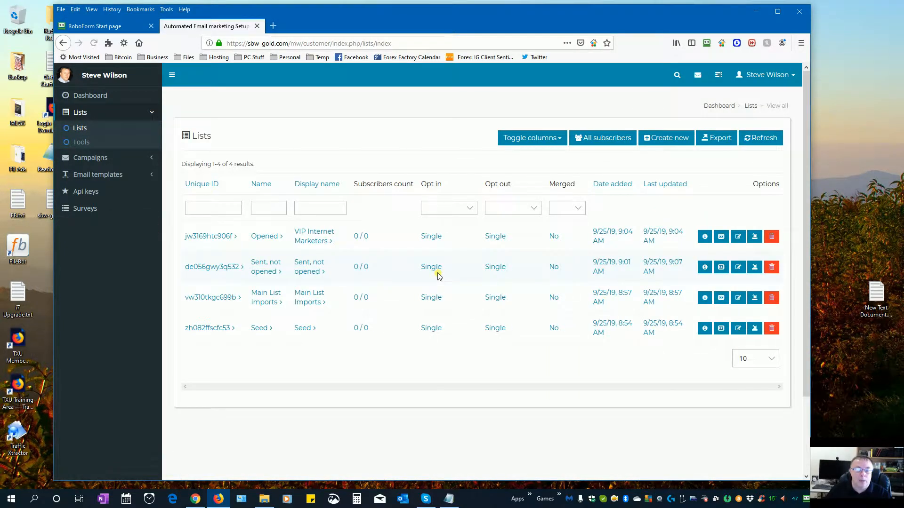
- In the Opened list, tick 'Sent, not opened' under Actions when subscribe and save
{"action": "left_click", "coordinate": [737, 236]}
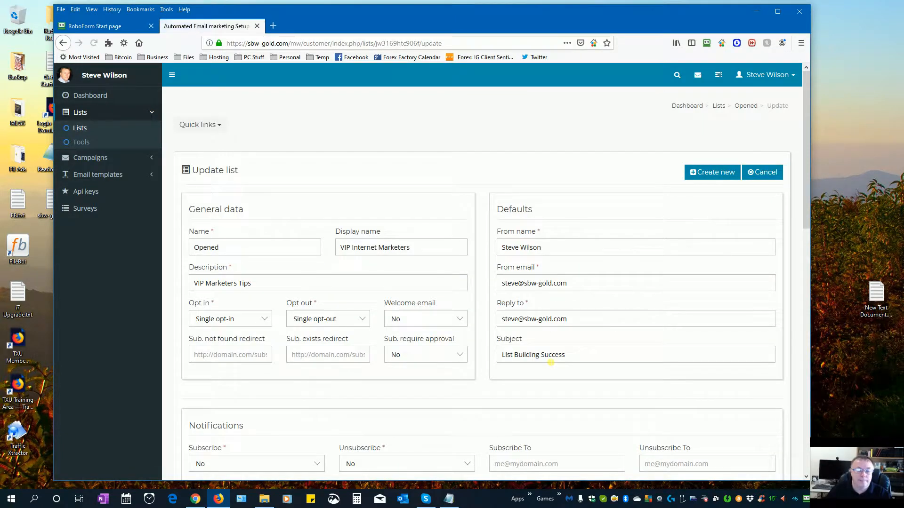
{"action": "scroll", "coordinate": [541, 391], "scroll_direction": "down", "scroll_amount": 3}
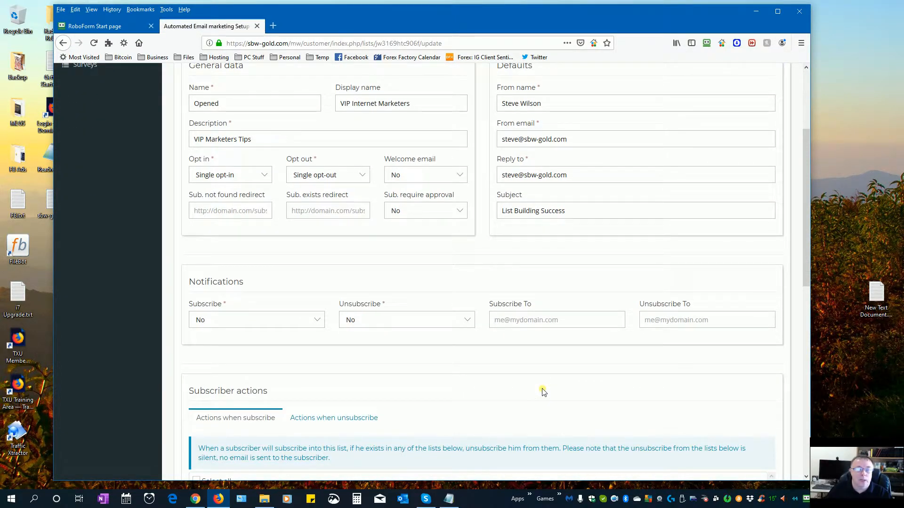
{"action": "scroll", "coordinate": [542, 391], "scroll_direction": "down", "scroll_amount": 4}
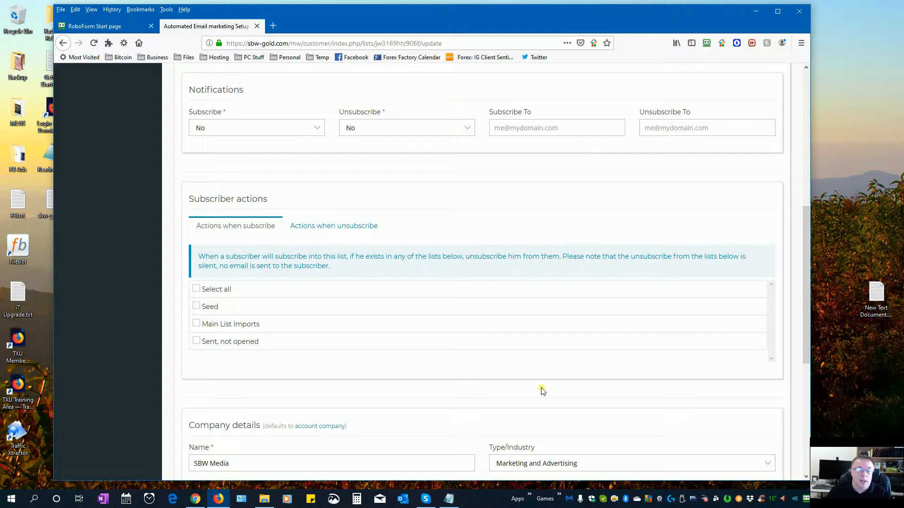
{"action": "left_click", "coordinate": [196, 343]}
{"action": "scroll", "coordinate": [356, 371], "scroll_direction": "up", "scroll_amount": 7}
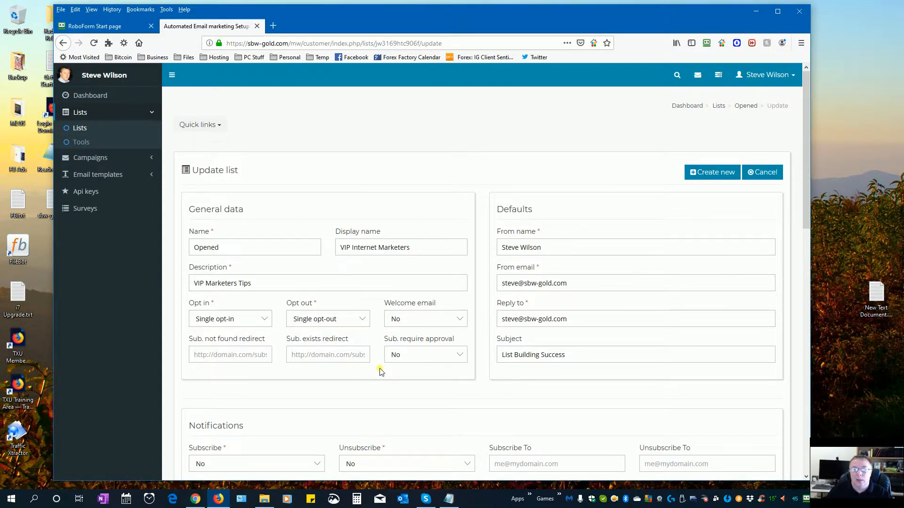
{"action": "scroll", "coordinate": [381, 372], "scroll_direction": "down", "scroll_amount": 10}
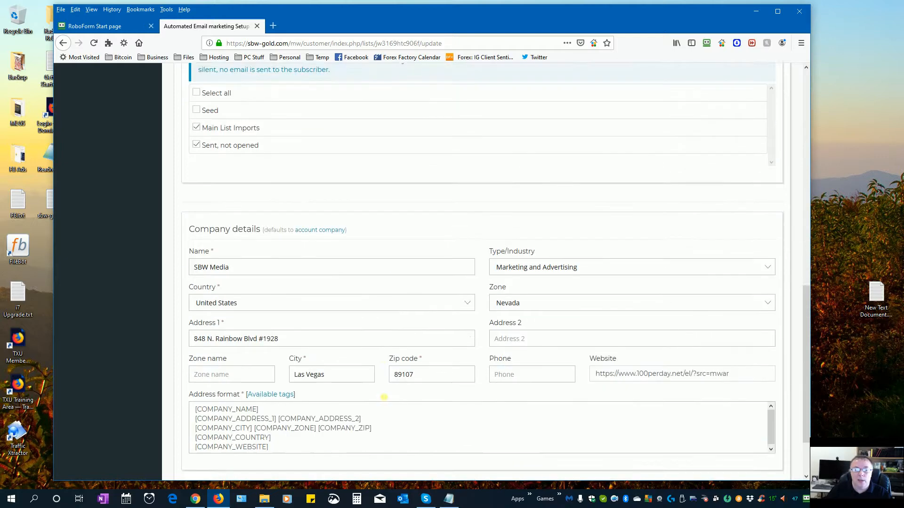
{"action": "scroll", "coordinate": [382, 397], "scroll_direction": "down", "scroll_amount": 2}
{"action": "left_click", "coordinate": [751, 428]}
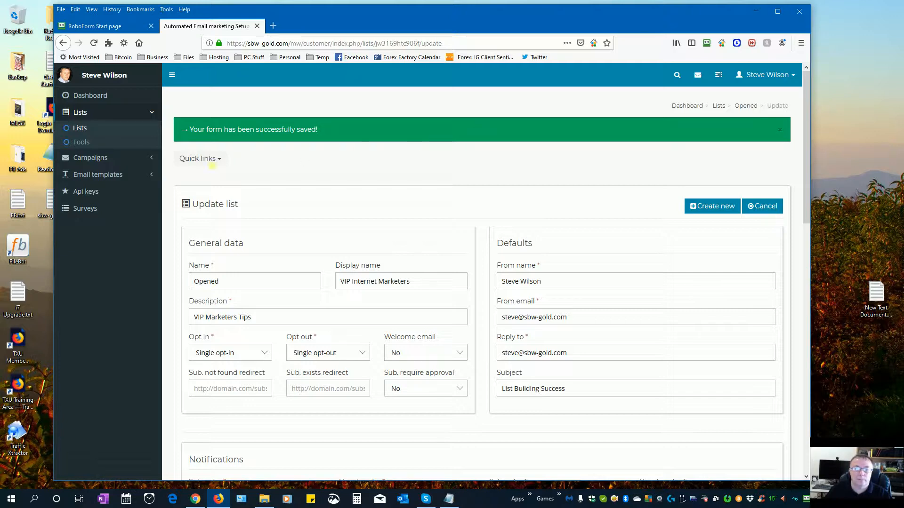
- Go back to the Lists overview, then bring the File Explorer Zips window forward
{"action": "left_click", "coordinate": [86, 128]}
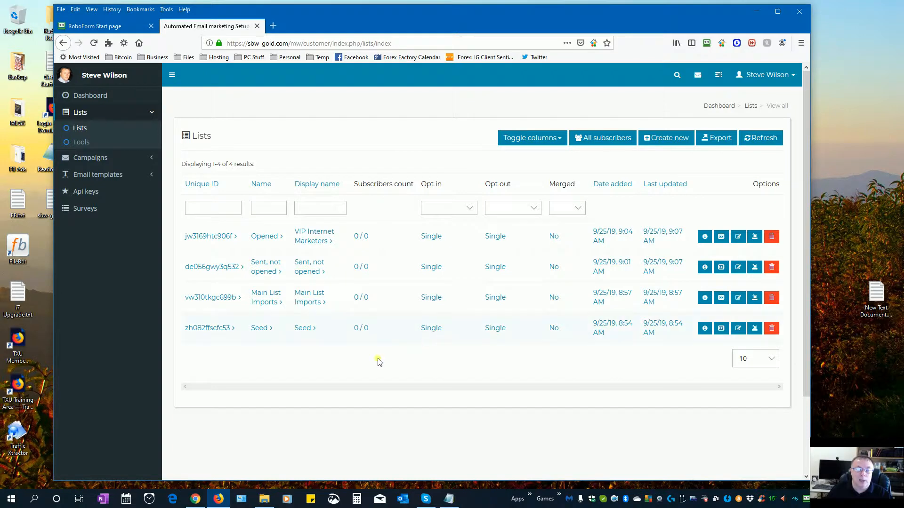
{"action": "mouse_move", "coordinate": [264, 497]}
{"action": "left_click", "coordinate": [264, 452]}
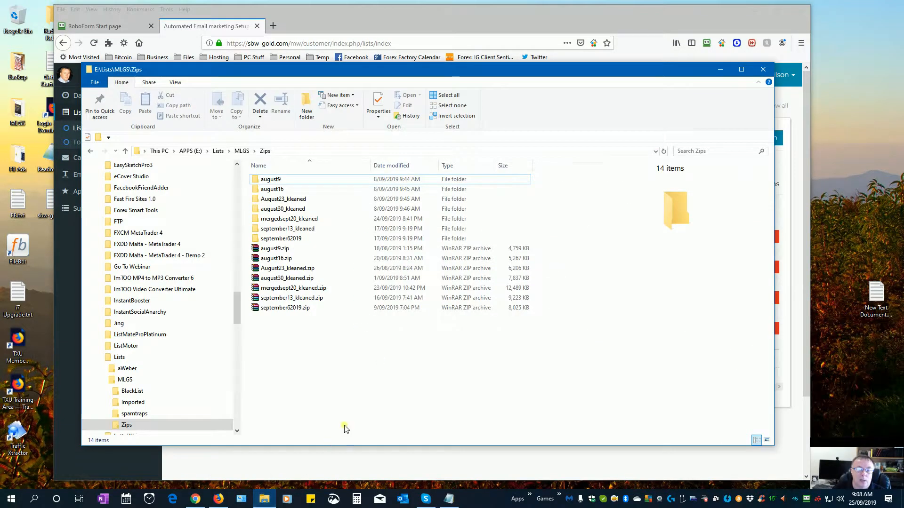
- Browse into MLGS > Zips > mergedsept20_kleaned and check the valid20Sept.csv and invalid20Sept.csv details
{"action": "left_click", "coordinate": [243, 151]}
{"action": "left_click", "coordinate": [218, 151]}
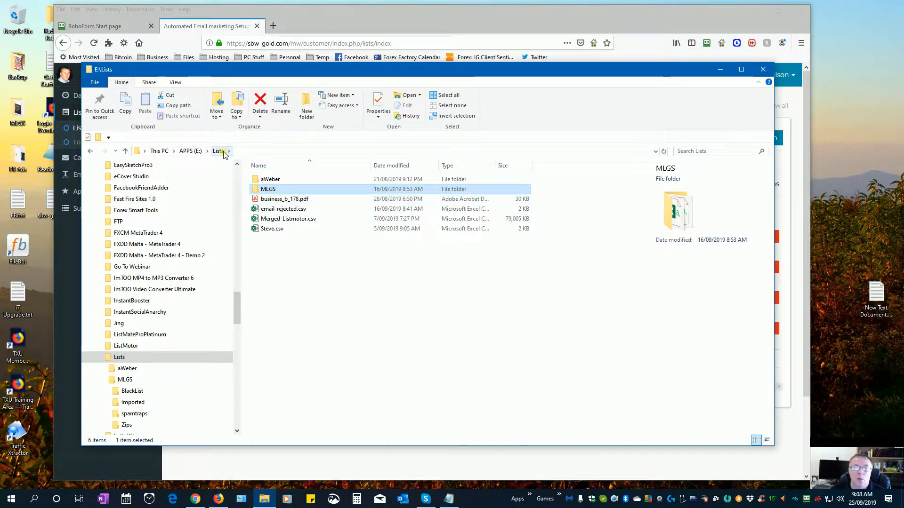
{"action": "double_click", "coordinate": [274, 190]}
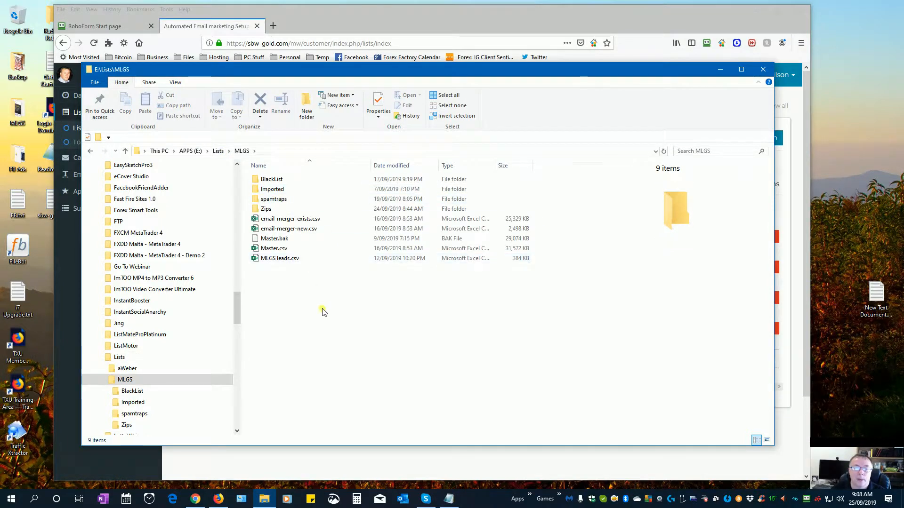
{"action": "double_click", "coordinate": [266, 209]}
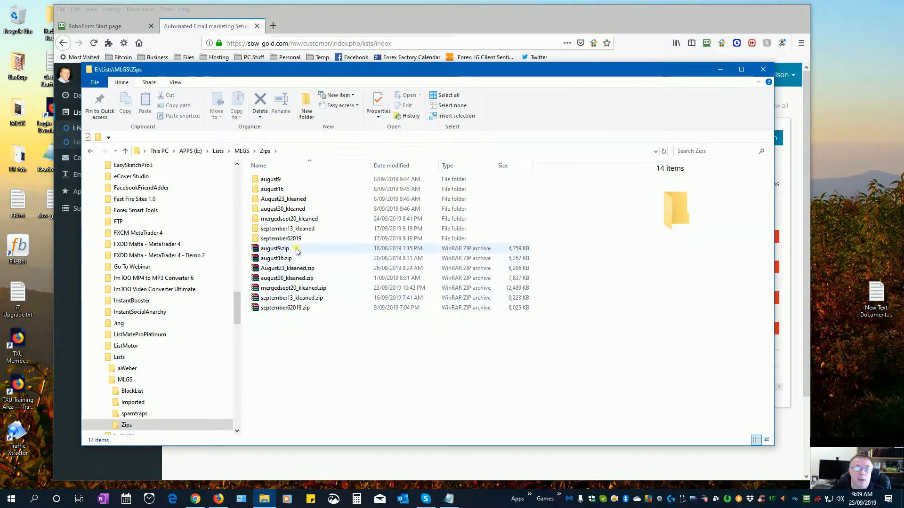
{"action": "mouse_move", "coordinate": [312, 221]}
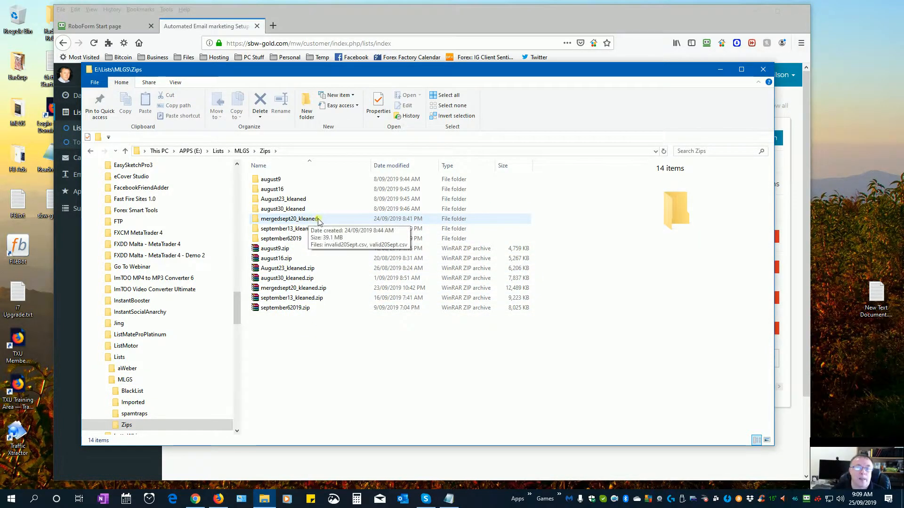
{"action": "double_click", "coordinate": [312, 219]}
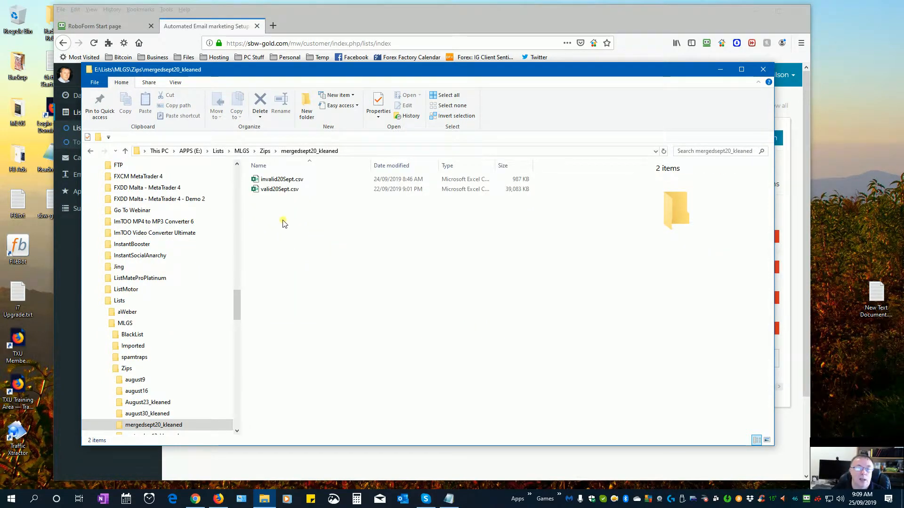
{"action": "left_click", "coordinate": [277, 190]}
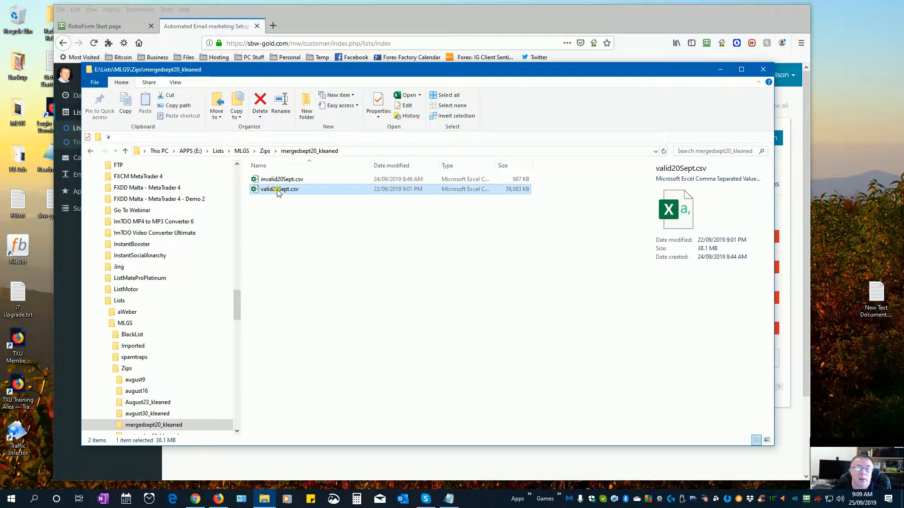
{"action": "left_click", "coordinate": [277, 181]}
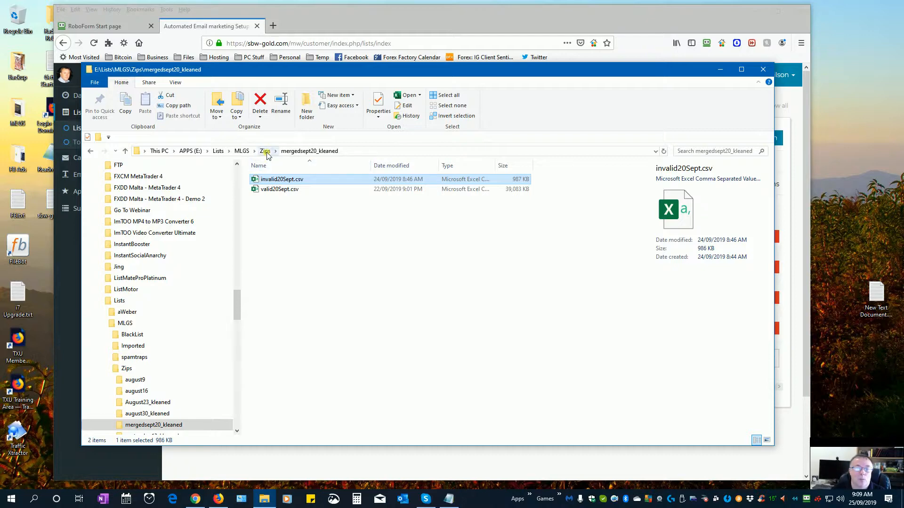
- Navigate from Lists into MLGS > Zips > september62019 and open valid.csv
{"action": "left_click", "coordinate": [241, 150]}
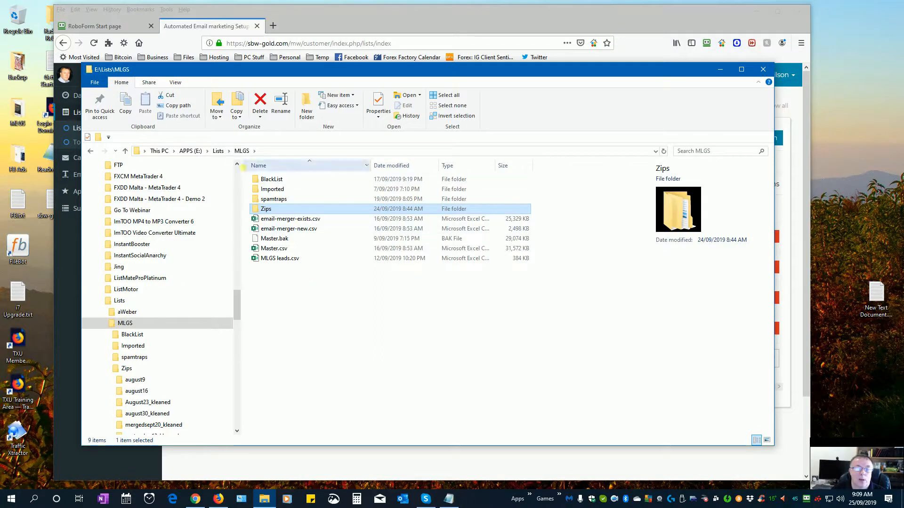
{"action": "left_click", "coordinate": [218, 151]}
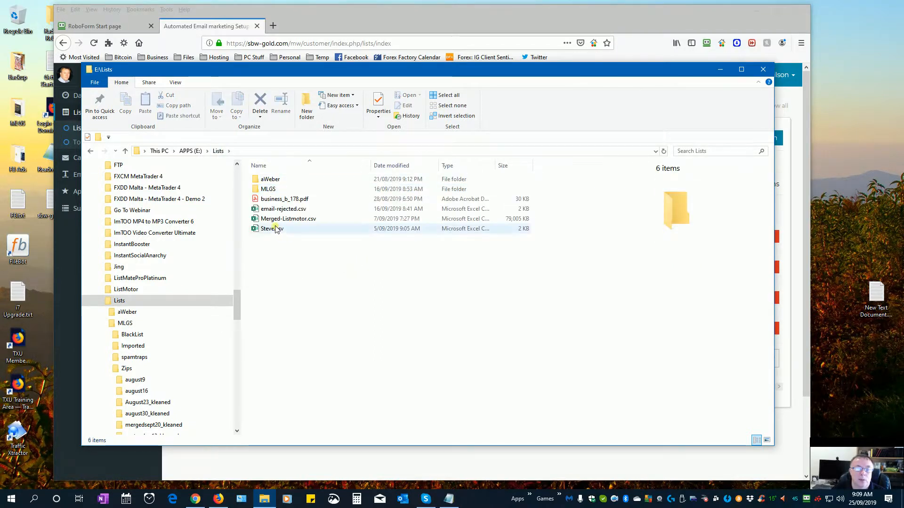
{"action": "left_click", "coordinate": [273, 228]}
{"action": "left_click", "coordinate": [336, 267]}
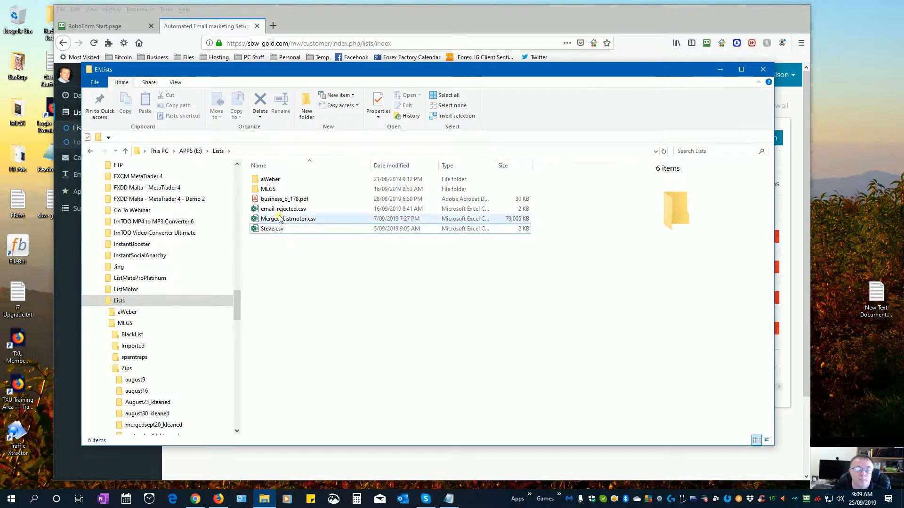
{"action": "double_click", "coordinate": [273, 189]}
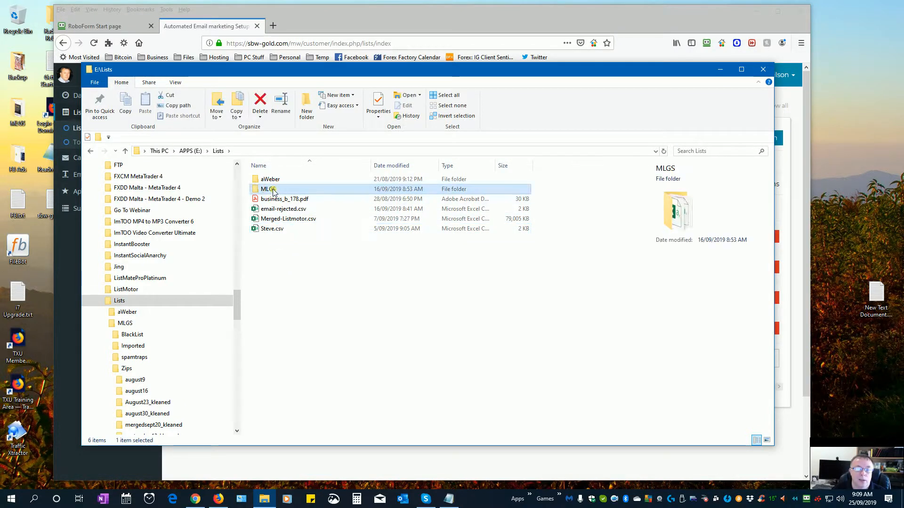
{"action": "double_click", "coordinate": [270, 209]}
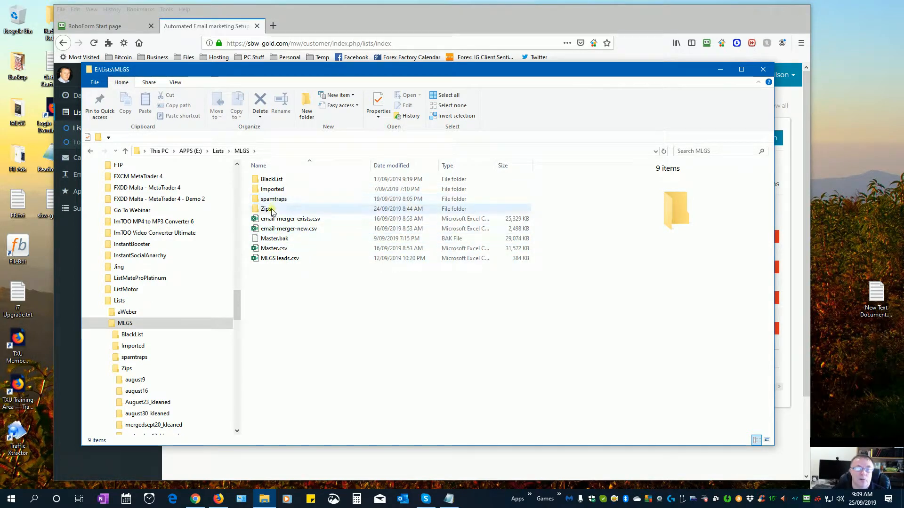
{"action": "left_click", "coordinate": [285, 239]}
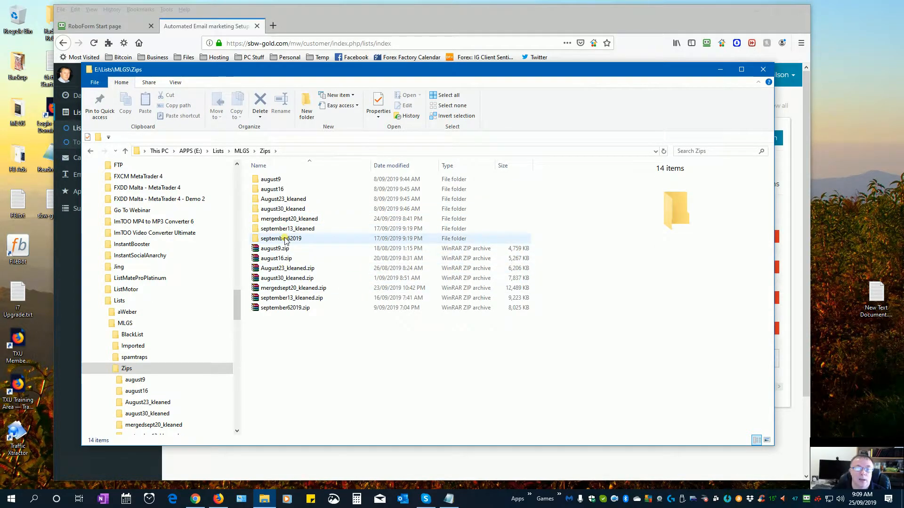
{"action": "double_click", "coordinate": [285, 239]}
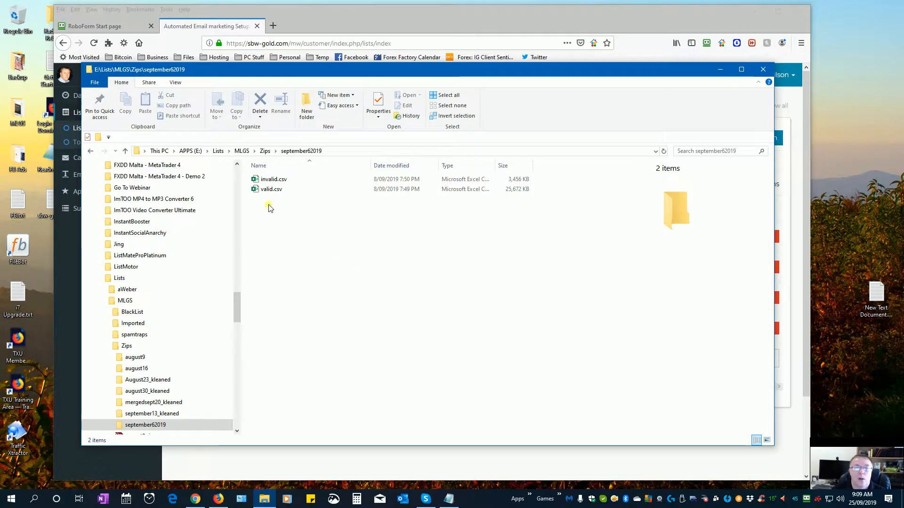
{"action": "left_click", "coordinate": [271, 189]}
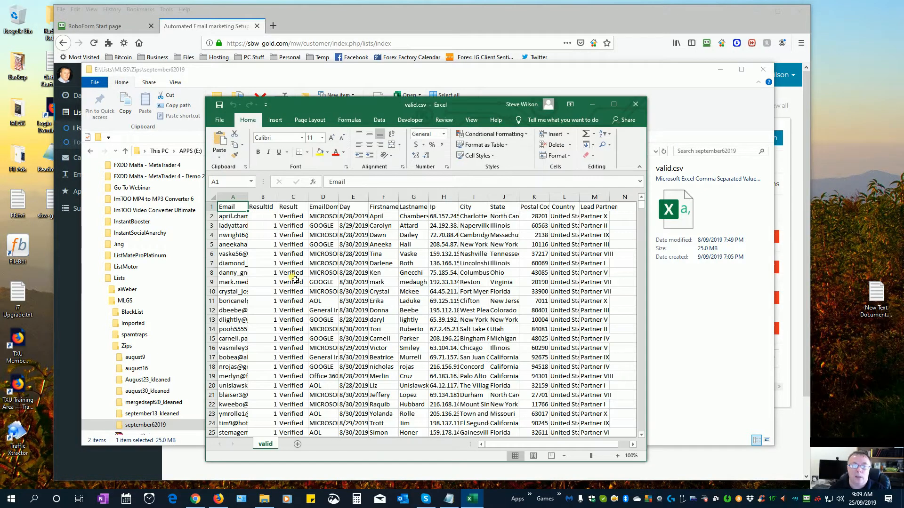
- Enlarge the Excel window and review the column headings from Result to Country
{"action": "left_click_drag", "start_coordinate": [649, 467], "coordinate": [766, 447]}
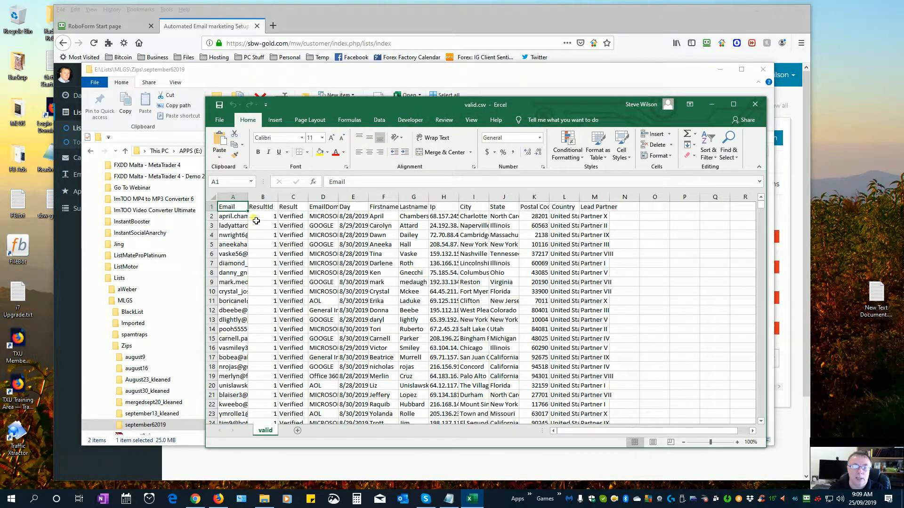
{"action": "left_click", "coordinate": [295, 208]}
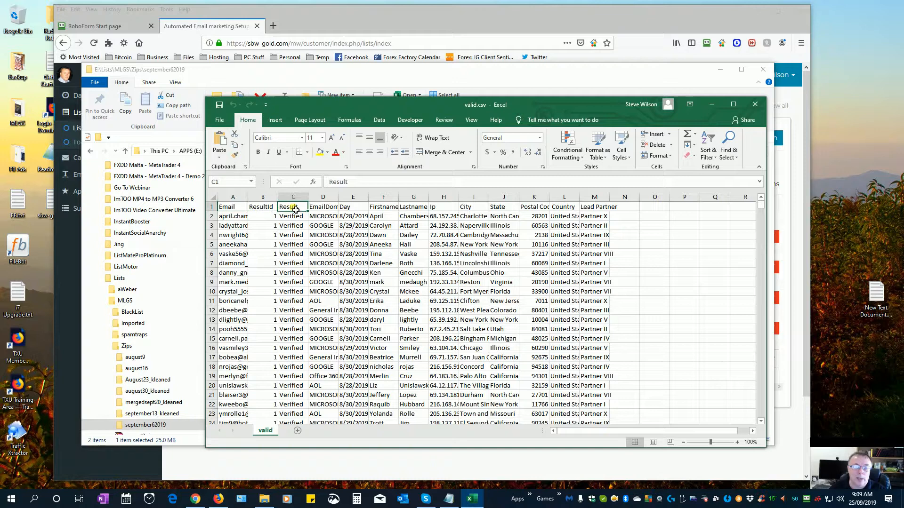
{"action": "left_click", "coordinate": [325, 209]}
{"action": "left_click", "coordinate": [356, 208]}
{"action": "left_click", "coordinate": [391, 208]}
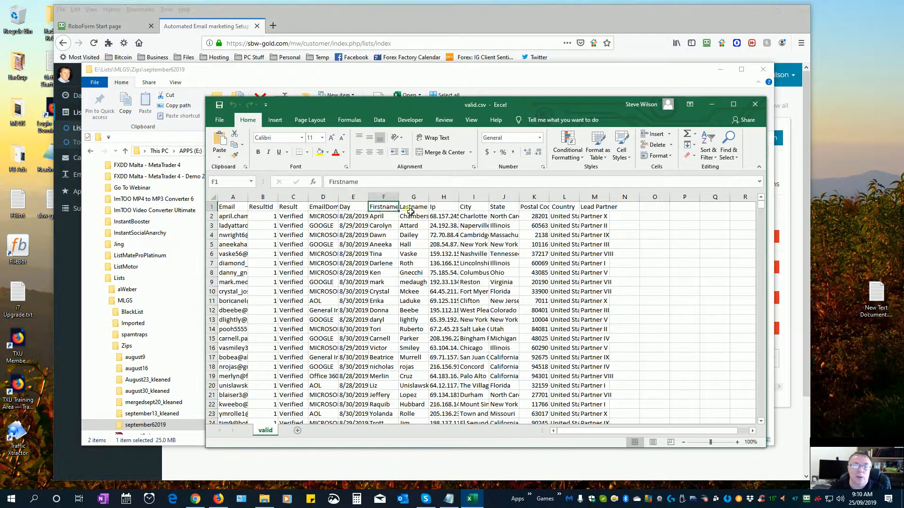
{"action": "left_click", "coordinate": [415, 208]}
{"action": "left_click", "coordinate": [445, 208]}
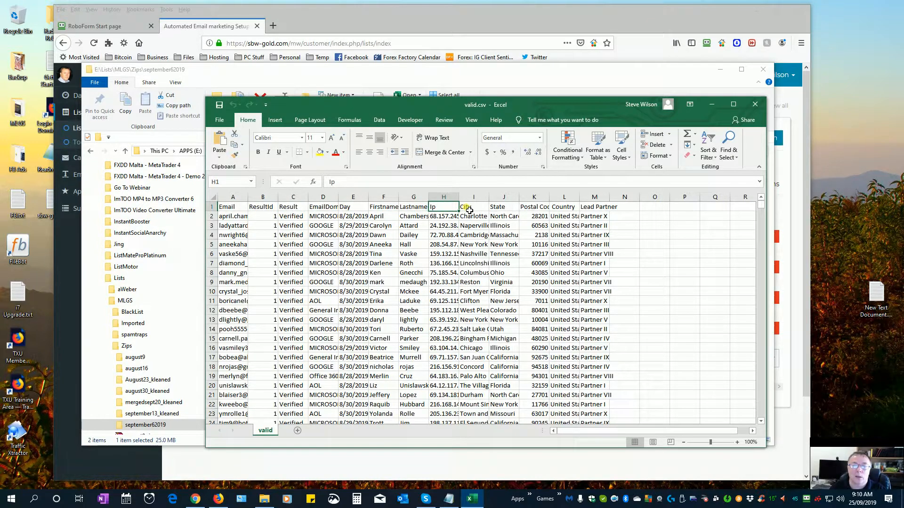
{"action": "left_click", "coordinate": [470, 211]}
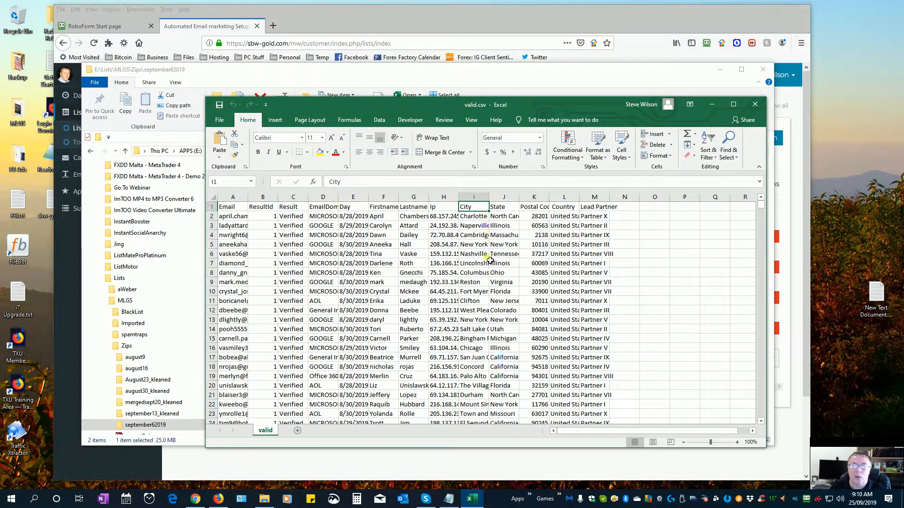
{"action": "left_click", "coordinate": [504, 209]}
{"action": "left_click", "coordinate": [531, 209]}
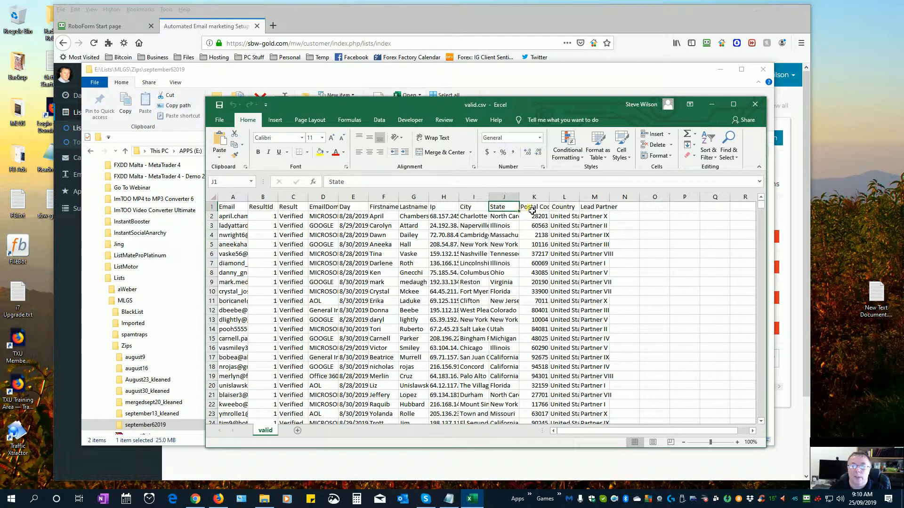
{"action": "left_click", "coordinate": [558, 209]}
{"action": "left_click", "coordinate": [535, 208]}
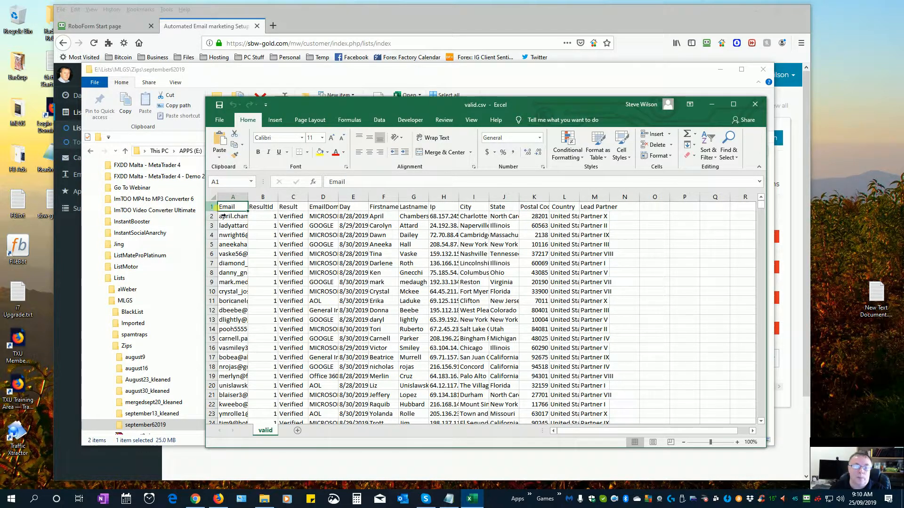
- Copy rows 1–9: the header plus the first eight subscriber records
{"action": "left_click_drag", "start_coordinate": [212, 207], "coordinate": [222, 285]}
{"action": "right_click", "coordinate": [300, 267]}
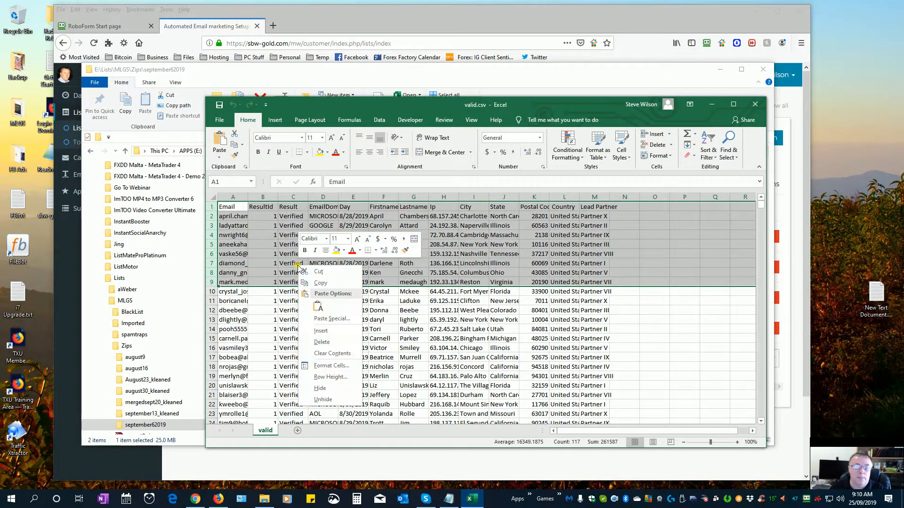
{"action": "left_click", "coordinate": [325, 283]}
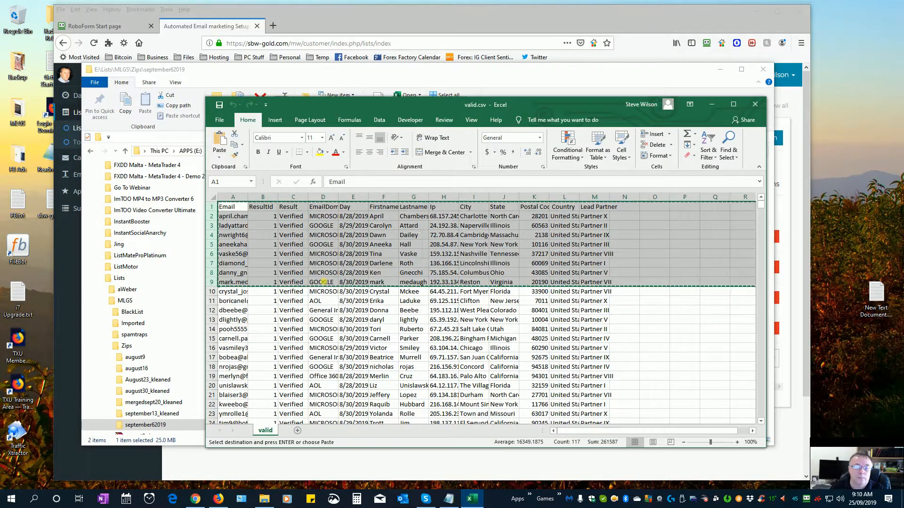
{"action": "left_click", "coordinate": [220, 121]}
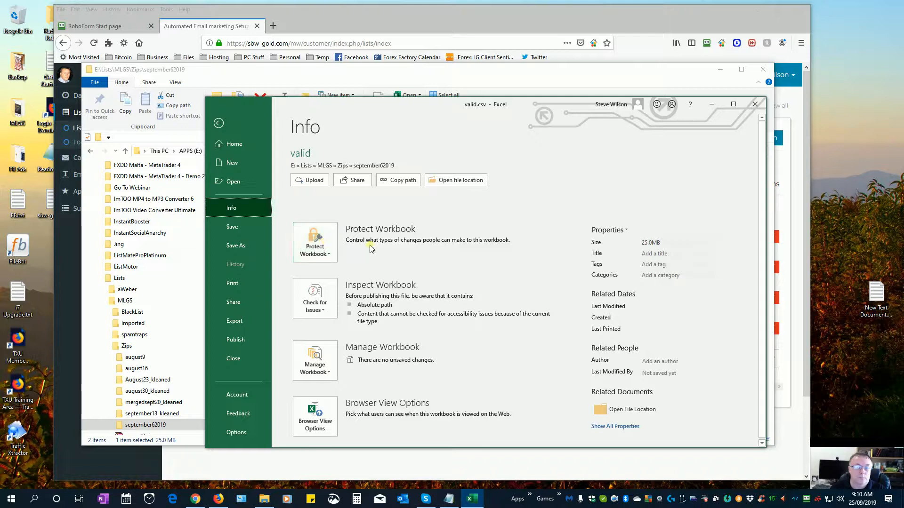
- Paste the copied rows into a new blank workbook
{"action": "left_click", "coordinate": [231, 163]}
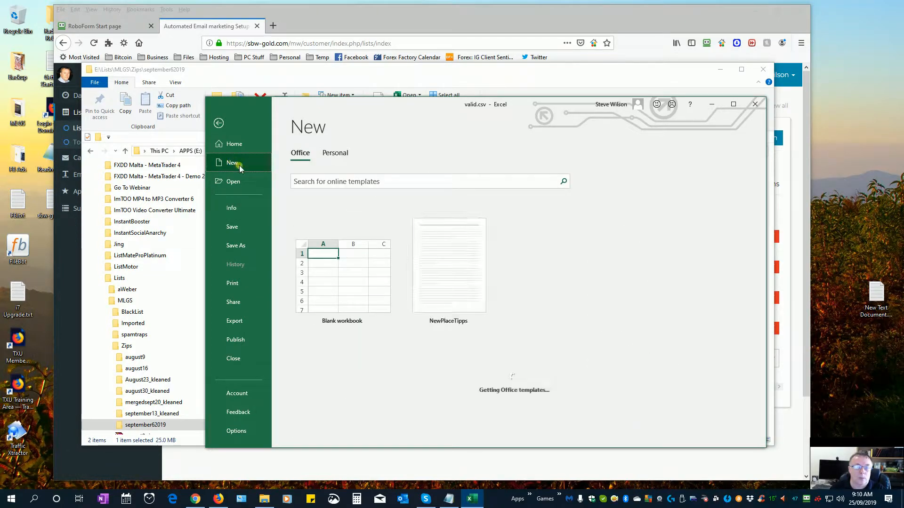
{"action": "left_click", "coordinate": [334, 267]}
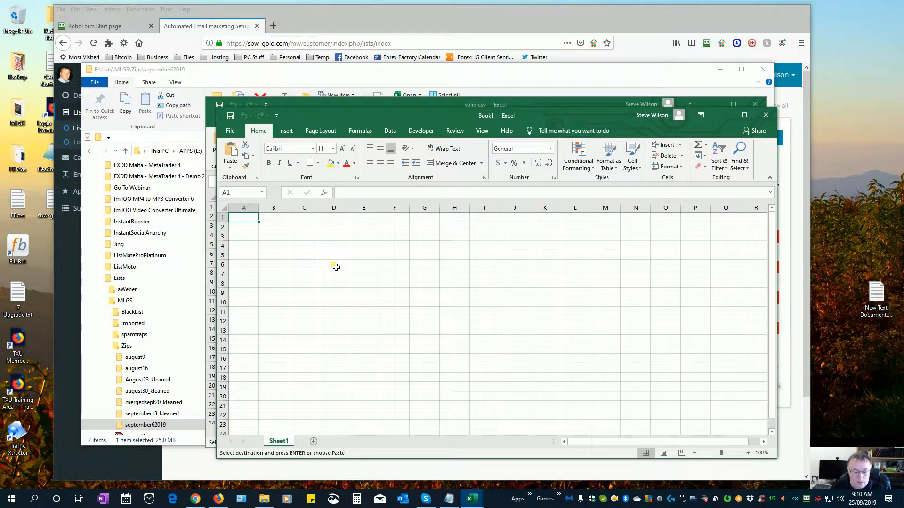
{"action": "key", "text": "ctrl+v"}
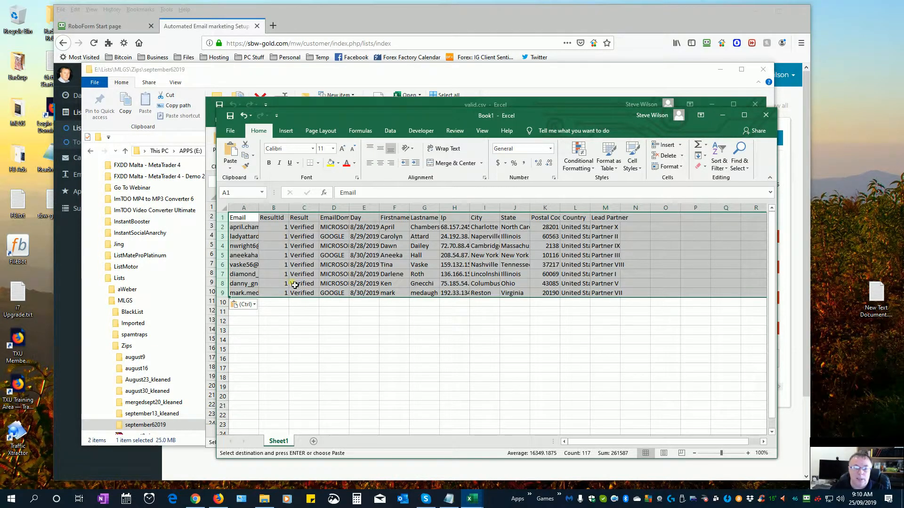
{"action": "left_click", "coordinate": [242, 218]}
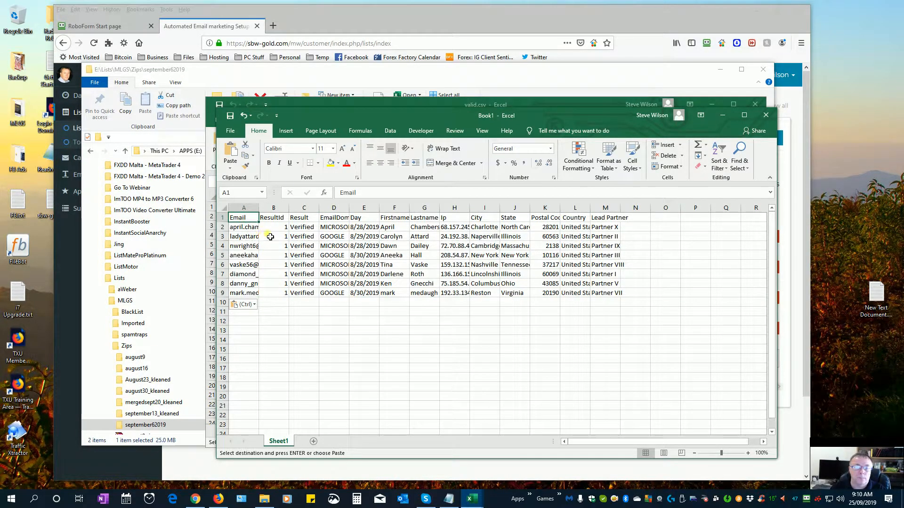
{"action": "left_click_drag", "start_coordinate": [325, 116], "coordinate": [294, 125]}
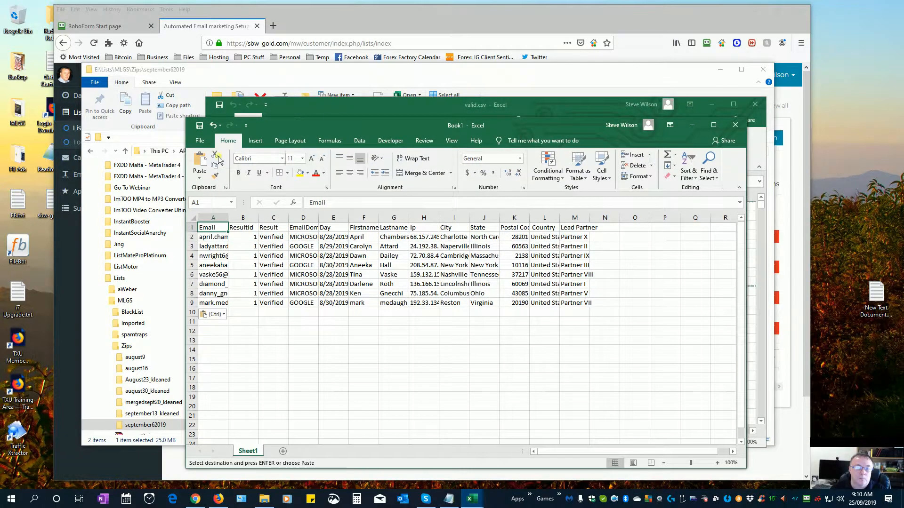
- Set up Save As in the E:\Lists folder with CSV UTF-8 (Comma delimited) as the file type
{"action": "left_click", "coordinate": [200, 126]}
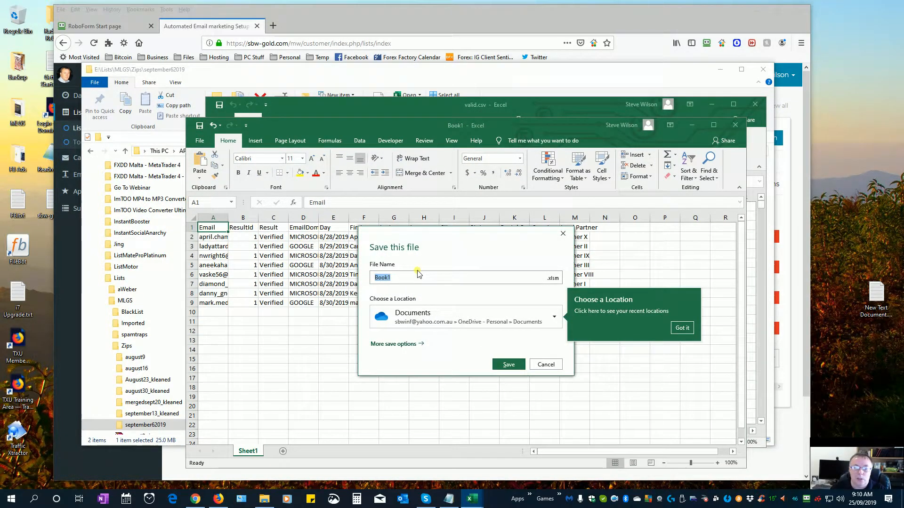
{"action": "left_click", "coordinate": [495, 322]}
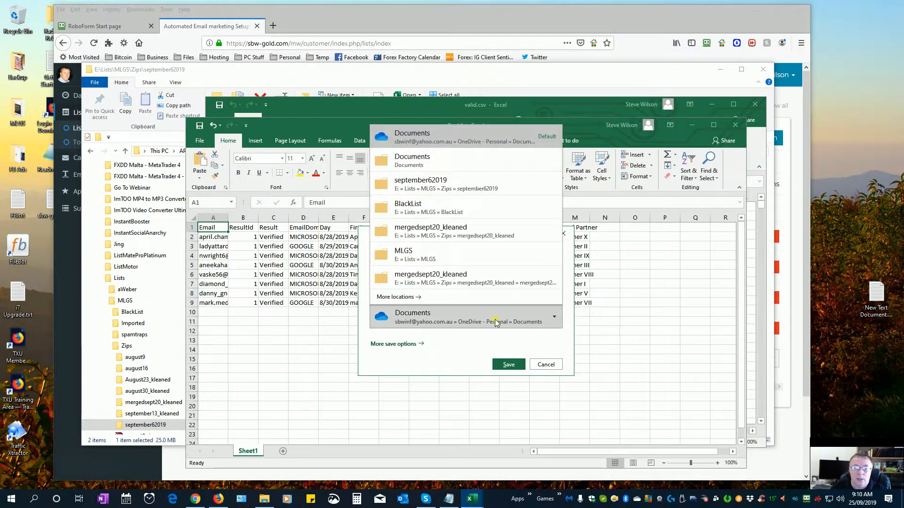
{"action": "left_click", "coordinate": [448, 256]}
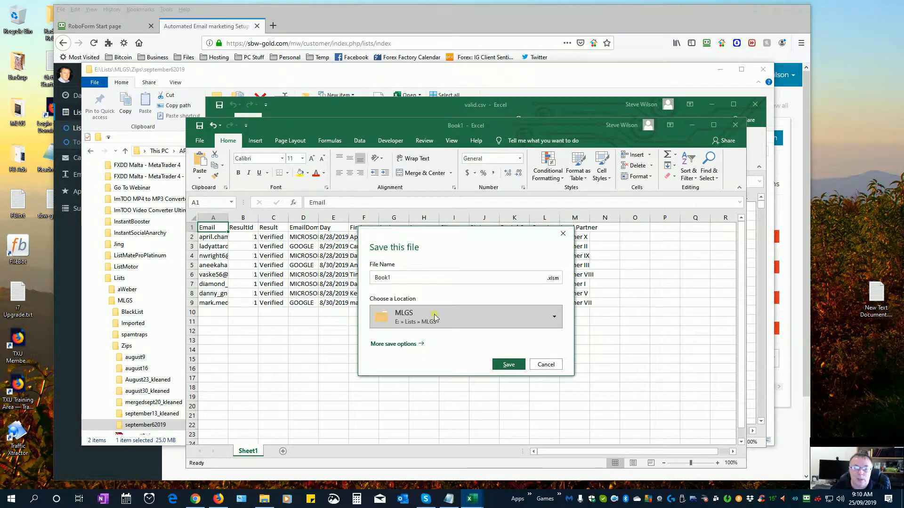
{"action": "left_click", "coordinate": [418, 344]}
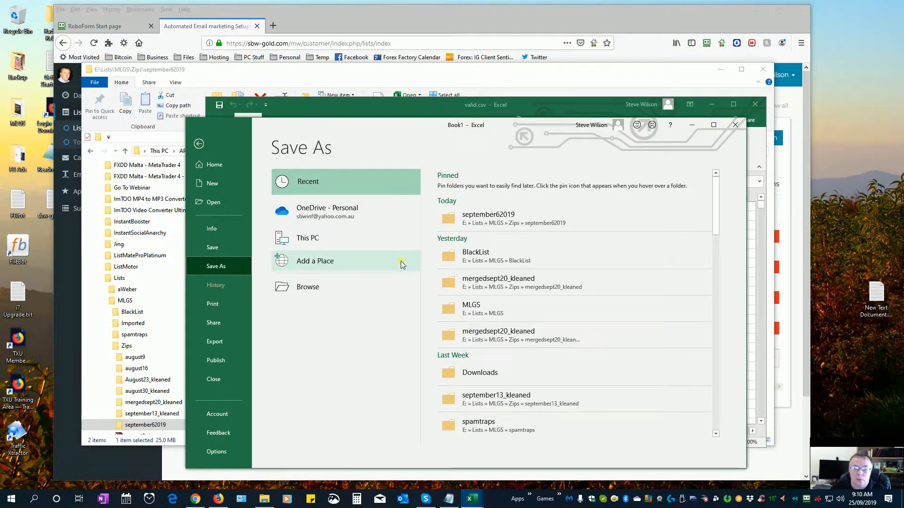
{"action": "left_click", "coordinate": [453, 312]}
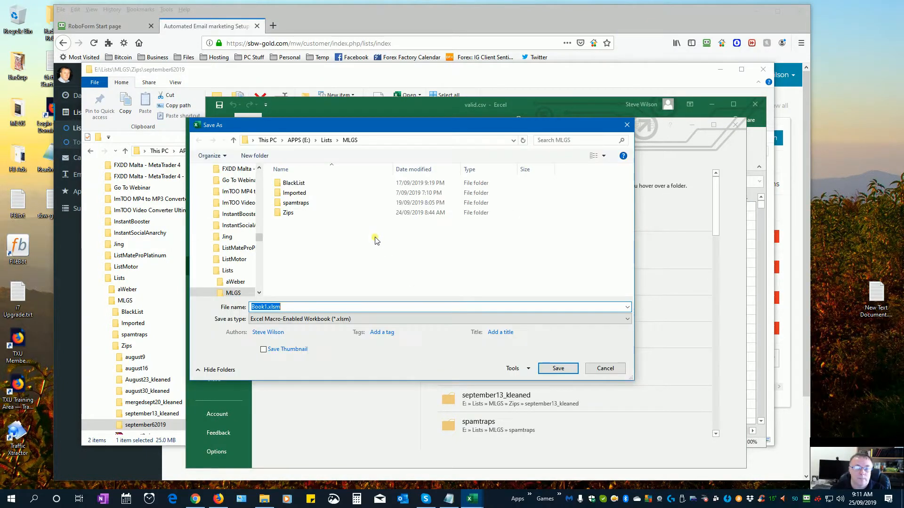
{"action": "left_click", "coordinate": [326, 140]}
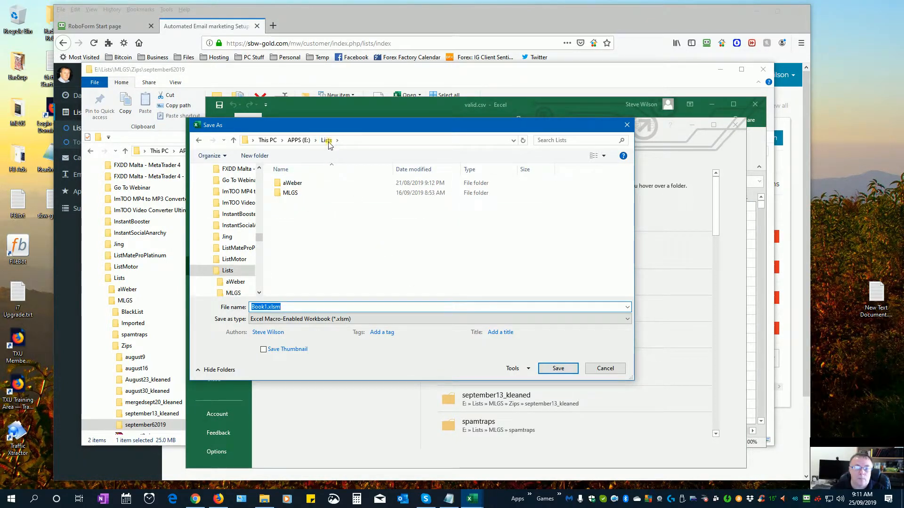
{"action": "left_click", "coordinate": [352, 319]}
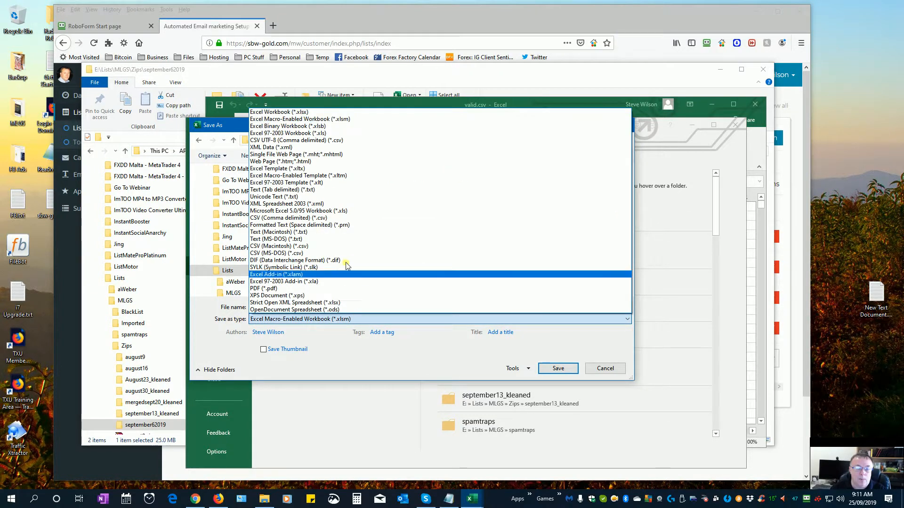
{"action": "left_click", "coordinate": [329, 139]}
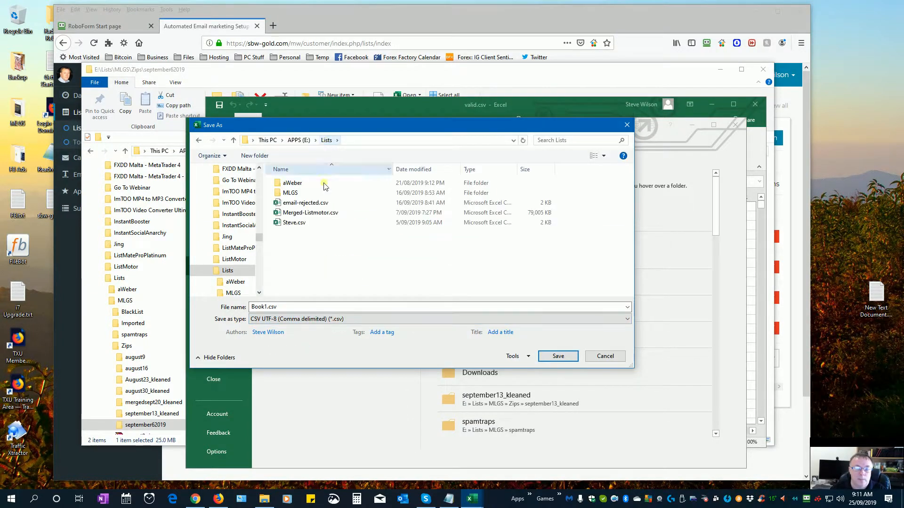
{"action": "left_click", "coordinate": [277, 307]}
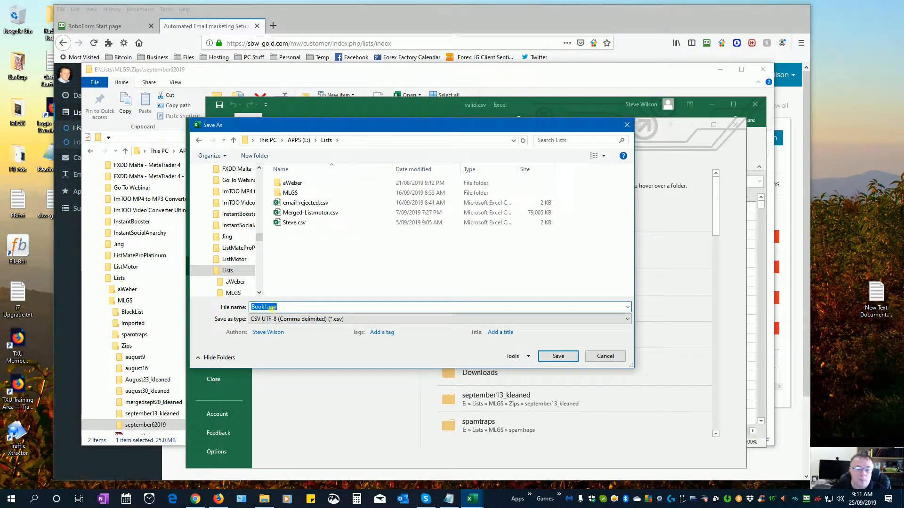
{"action": "left_click", "coordinate": [267, 307]}
- Save the workbook as Seeds.csv in CSV UTF-8 format, then close both Excel windows
{"action": "key", "text": "BackSpace"}
{"action": "key", "text": "BackSpace"}
{"action": "key", "text": "BackSpace"}
{"action": "key", "text": "BackSpace"}
{"action": "key", "text": "BackSpace"}
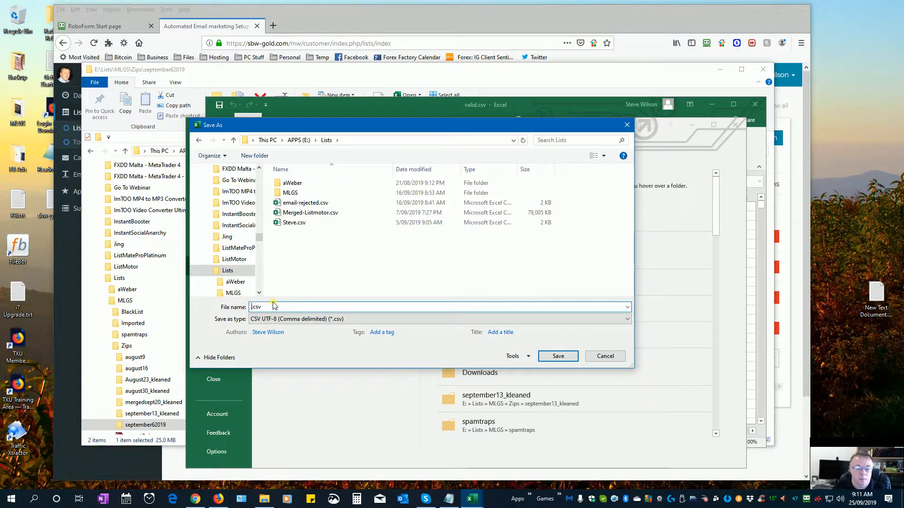
{"action": "type", "text": "Seeds"}
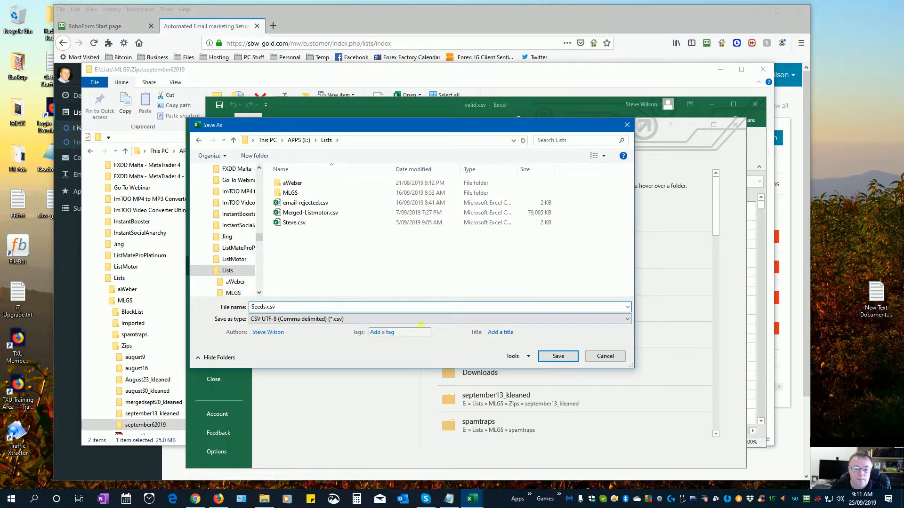
{"action": "left_click", "coordinate": [547, 361]}
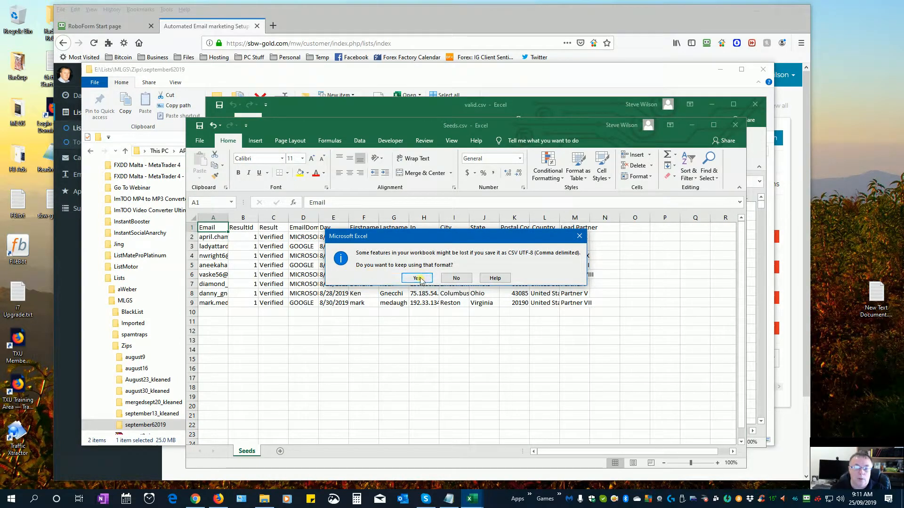
{"action": "left_click", "coordinate": [417, 278]}
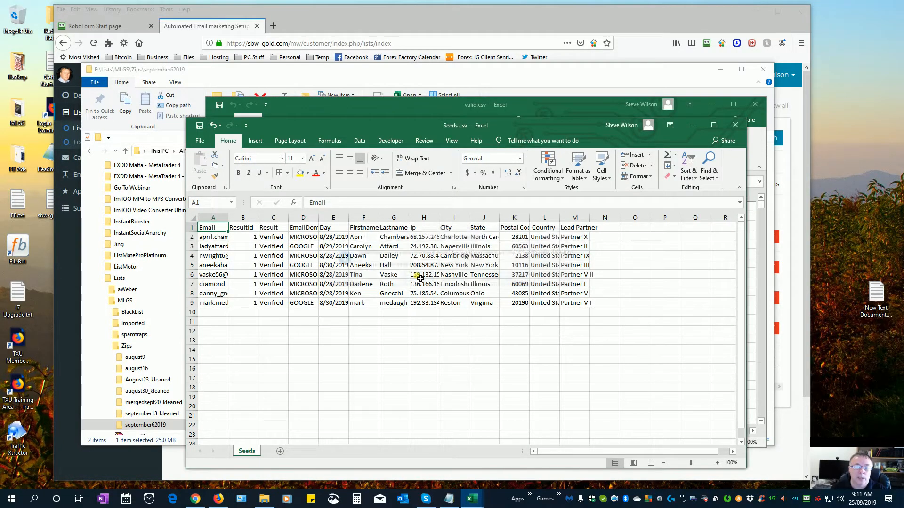
{"action": "left_click", "coordinate": [734, 124]}
{"action": "left_click", "coordinate": [755, 104]}
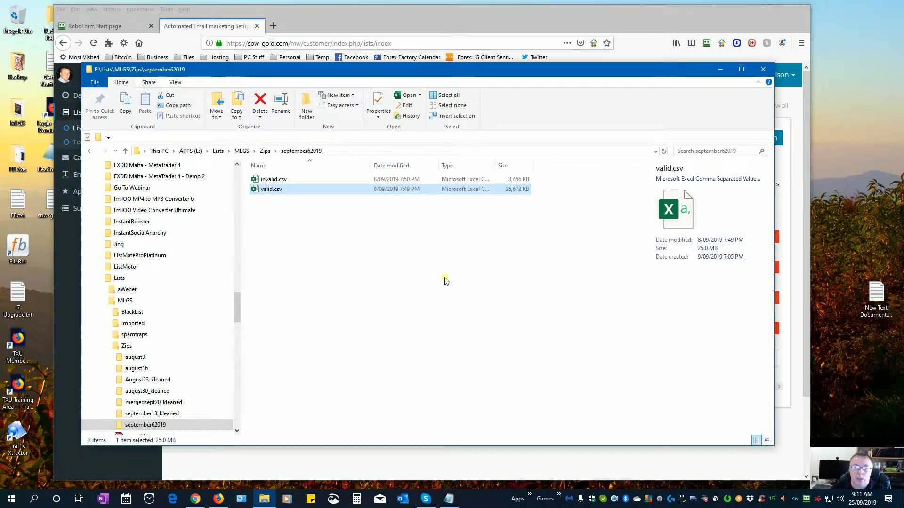
- Reopen Seeds.csv from E:\Lists in Excel and widen the Email column
{"action": "left_click", "coordinate": [218, 151]}
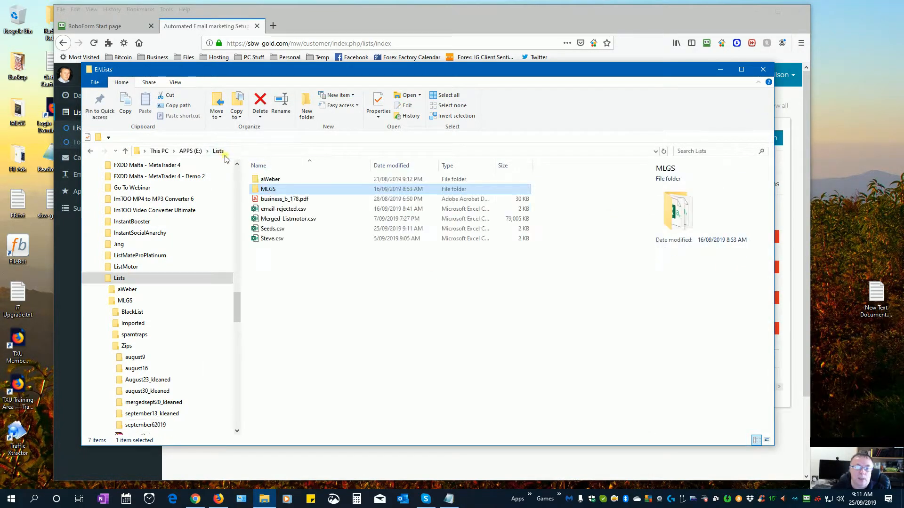
{"action": "left_click", "coordinate": [272, 231]}
{"action": "double_click", "coordinate": [271, 229]}
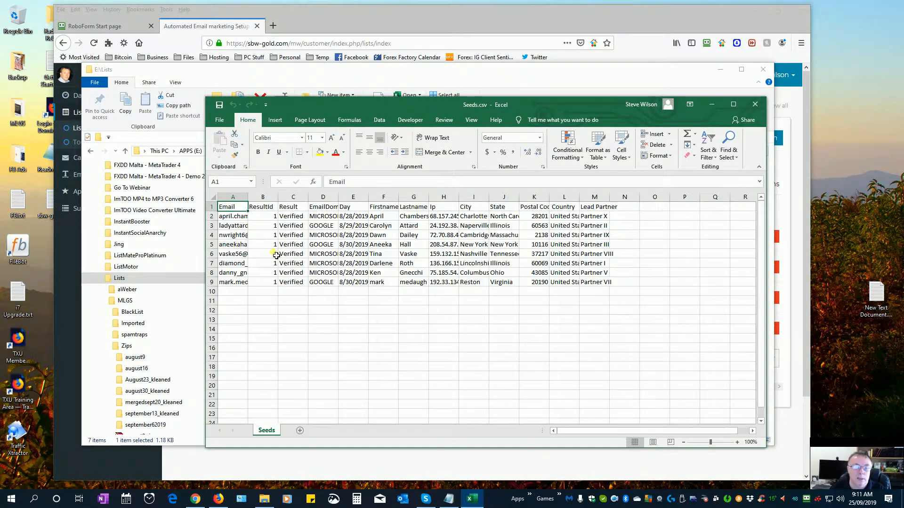
{"action": "left_click_drag", "start_coordinate": [248, 197], "coordinate": [292, 198]}
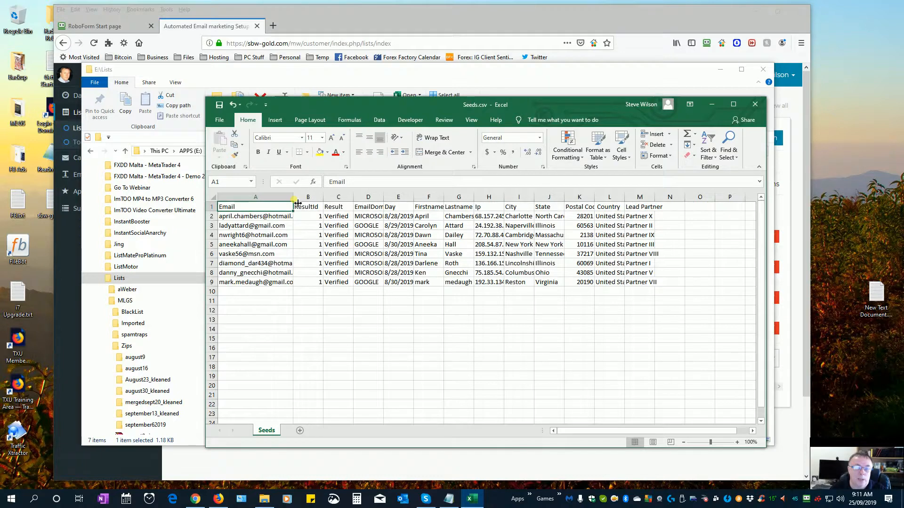
{"action": "left_click", "coordinate": [257, 218]}
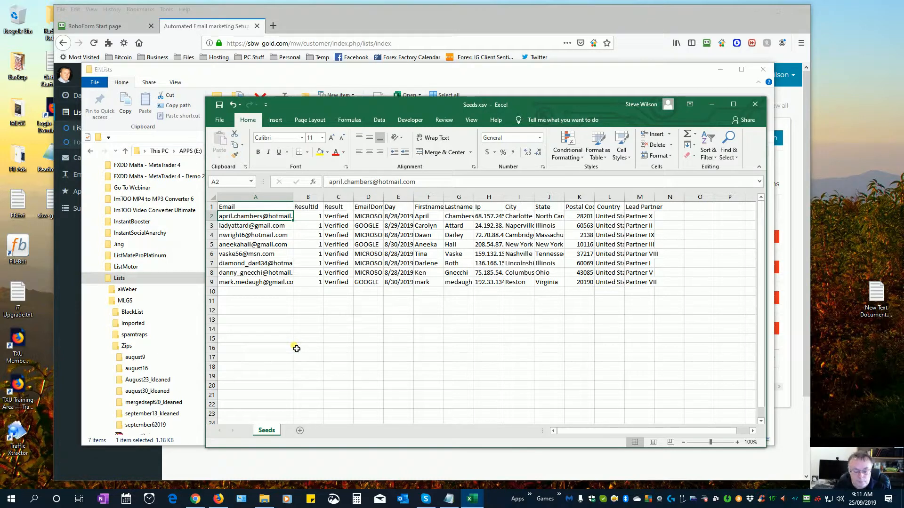
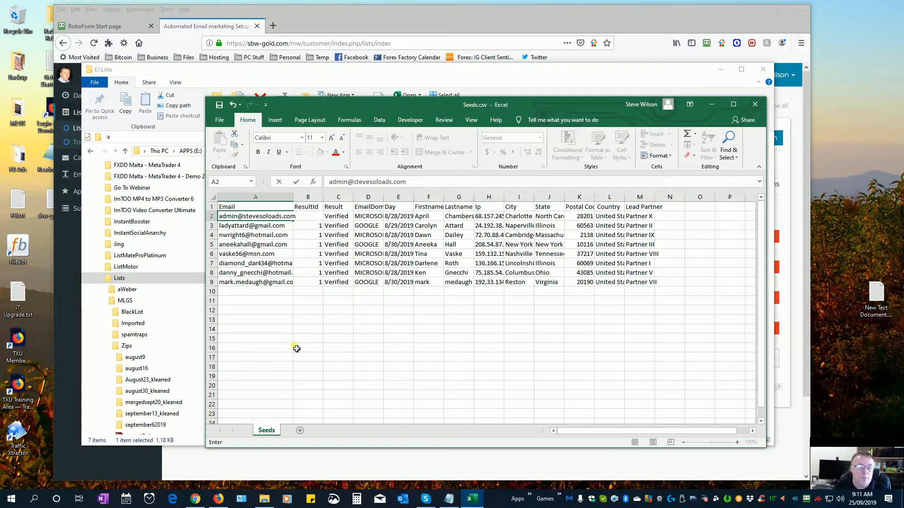
- Replace the email addresses in cells A2 and A3 with your own test addresses
{"action": "key", "text": "Return"}
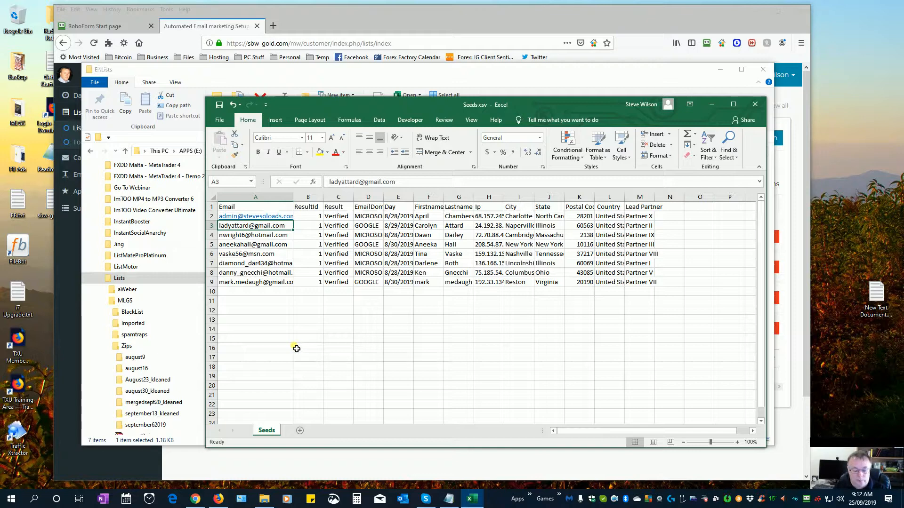
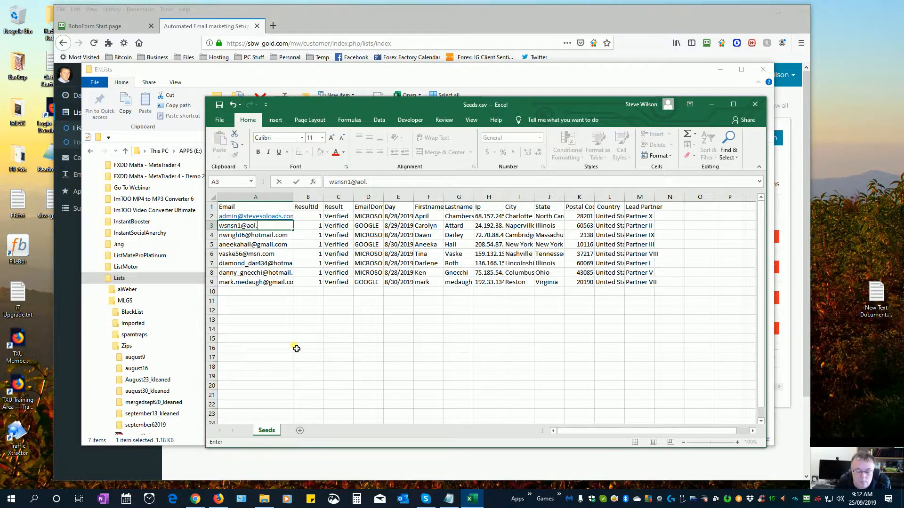
{"action": "key", "text": "Return"}
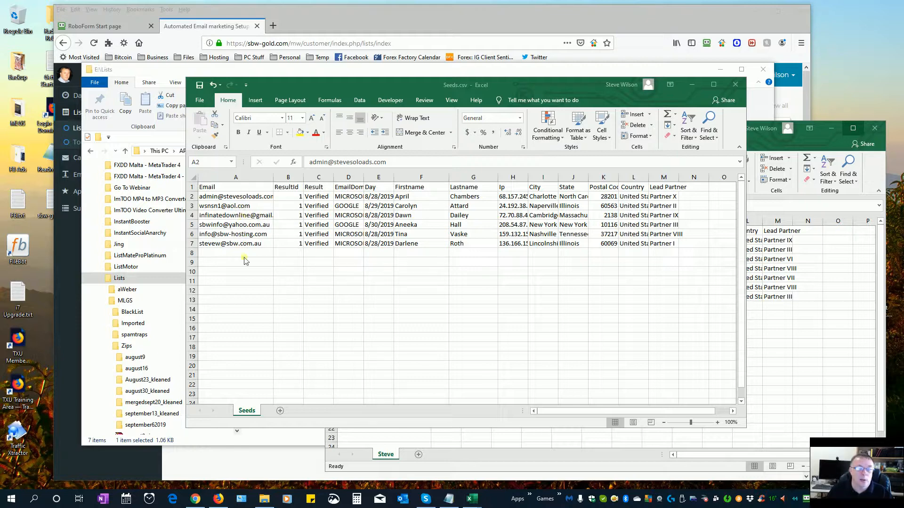
- Check the Seeds workbook's email addresses in A2 and A4 and first name in F2
{"action": "left_click", "coordinate": [241, 198]}
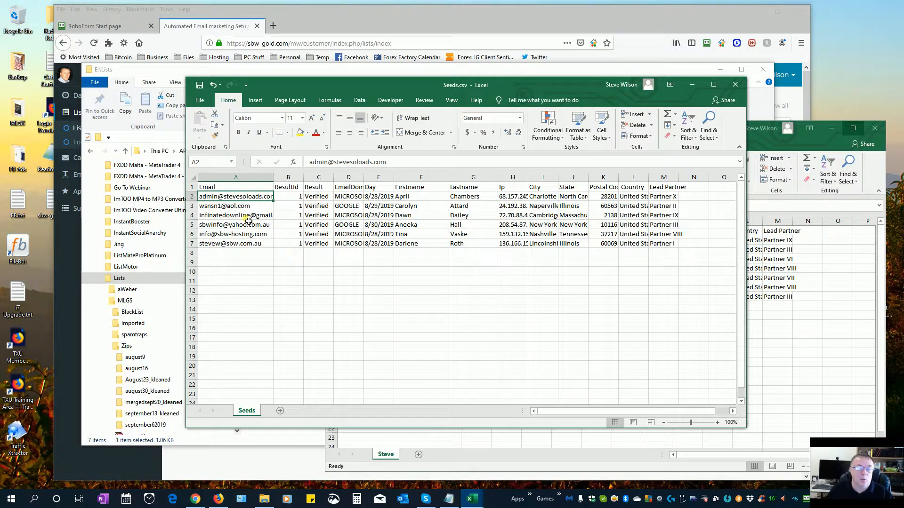
{"action": "left_click", "coordinate": [247, 218]}
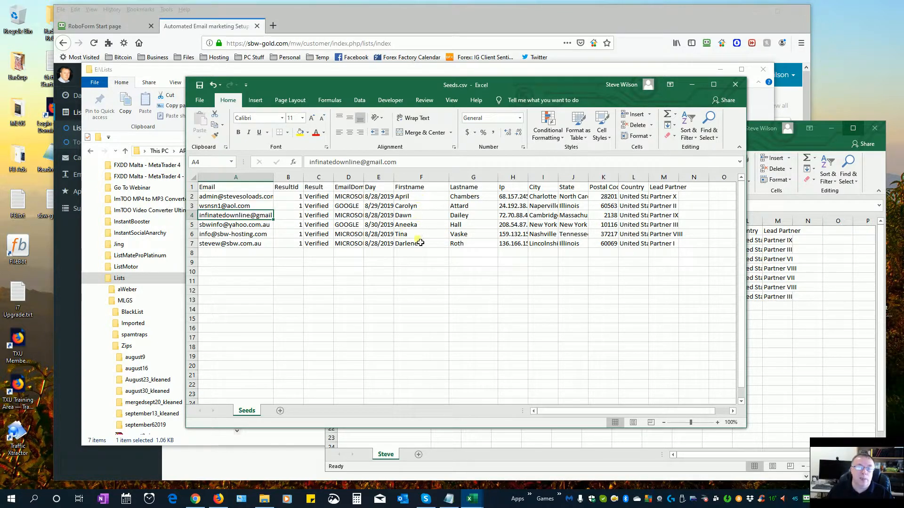
{"action": "left_click", "coordinate": [265, 199]}
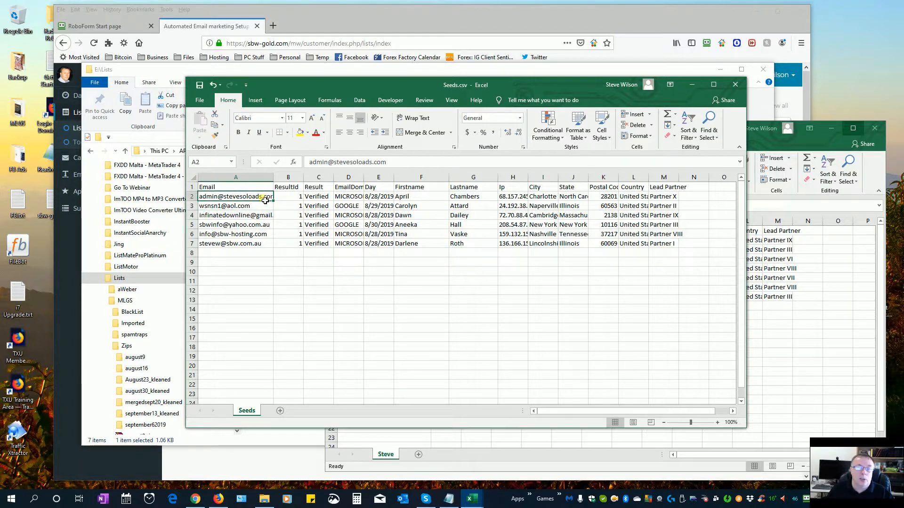
{"action": "left_click", "coordinate": [413, 199]}
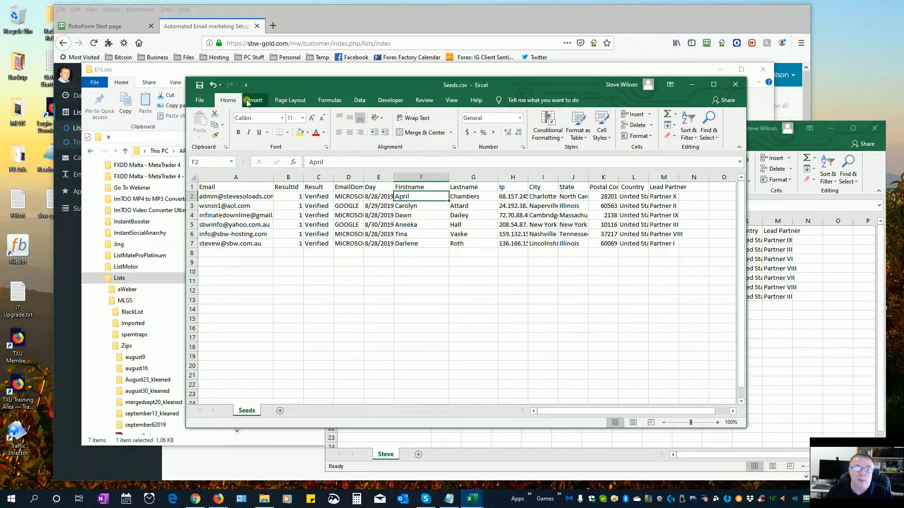
- Save Seeds.csv as CSV, close both workbooks without saving the other, and minimize File Explorer
{"action": "left_click", "coordinate": [200, 85]}
{"action": "left_click", "coordinate": [422, 278]}
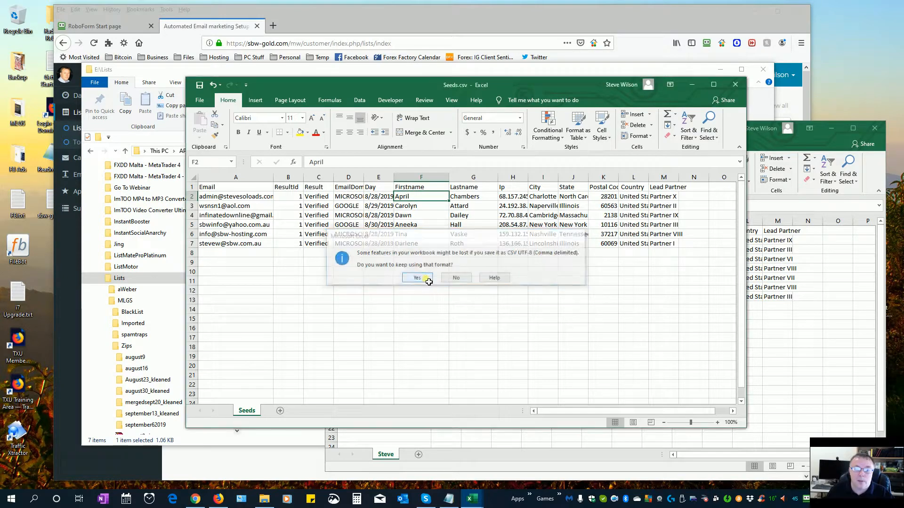
{"action": "left_click", "coordinate": [734, 86]}
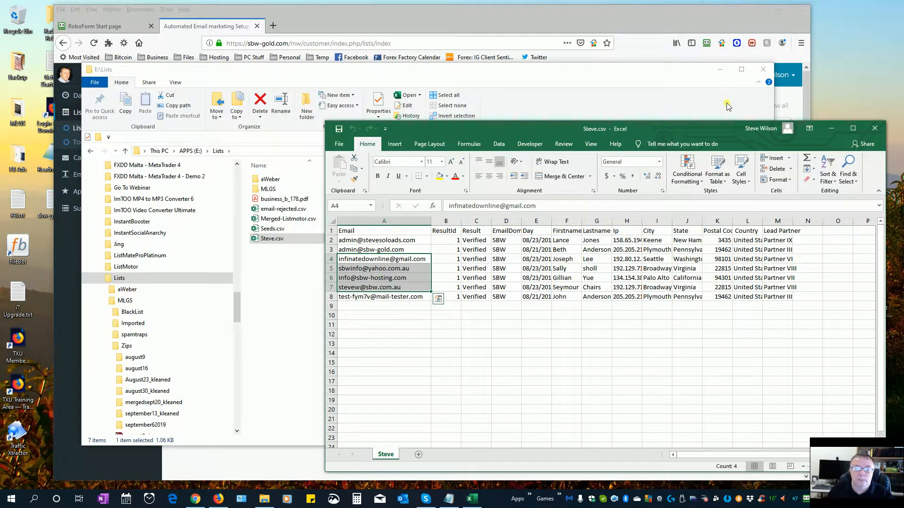
{"action": "left_click", "coordinate": [874, 128]}
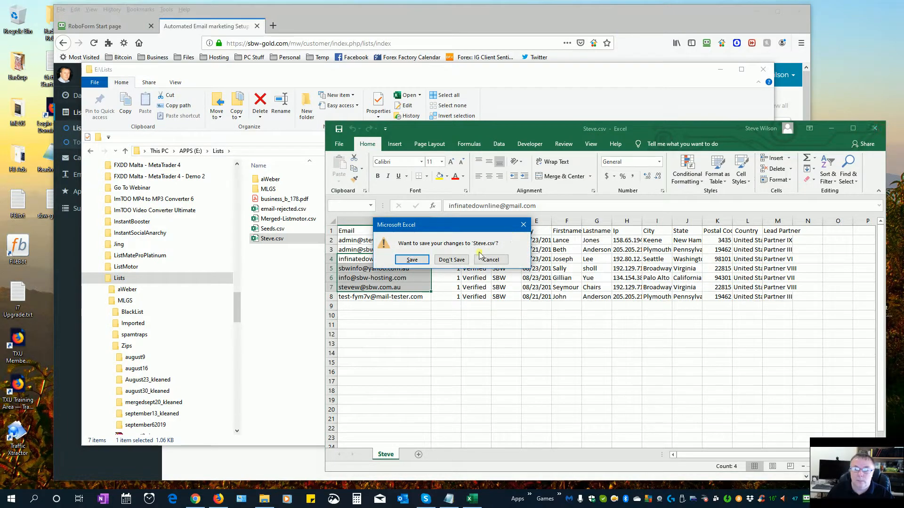
{"action": "left_click", "coordinate": [451, 260]}
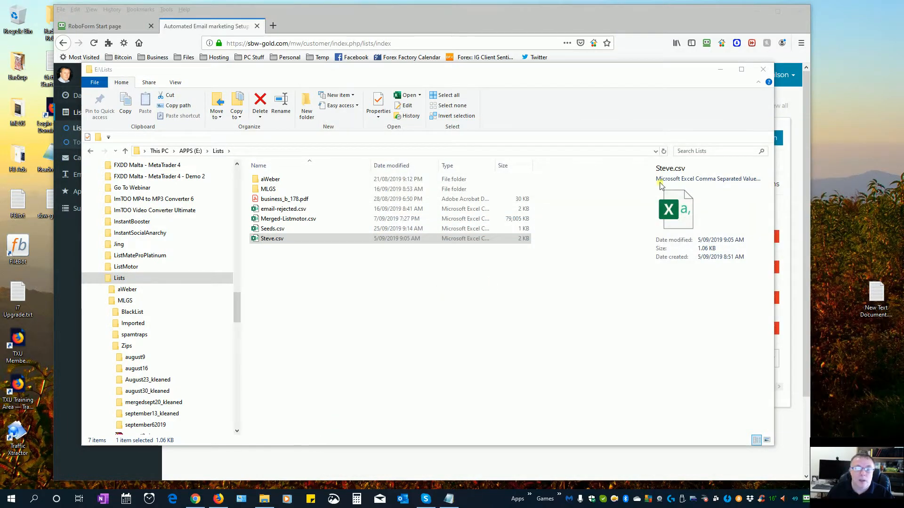
{"action": "left_click", "coordinate": [720, 69]}
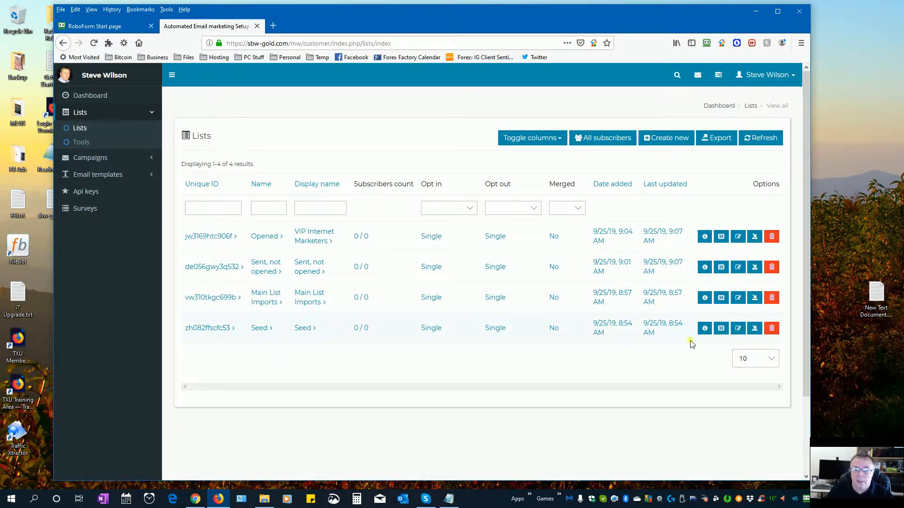
- Use the Seed row's Import button on the Lists page to start importing subscribers
{"action": "left_click", "coordinate": [754, 330]}
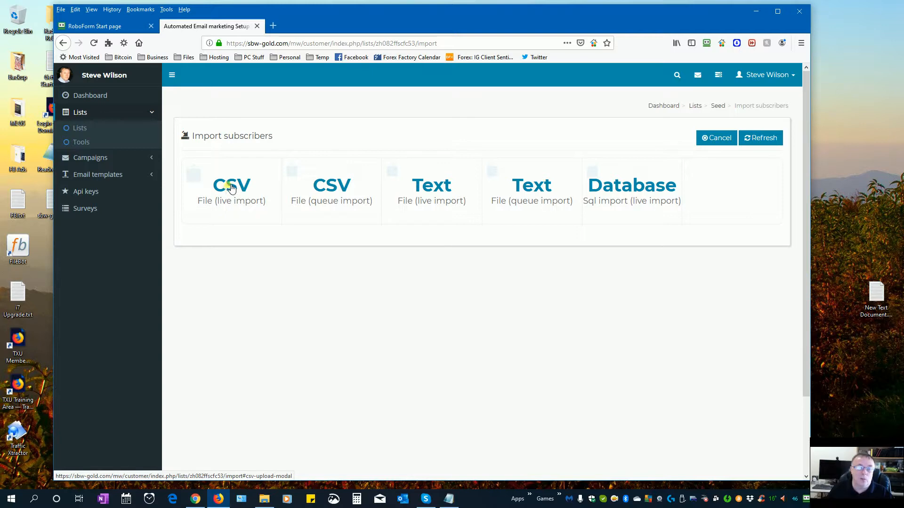
- Live-import E:\Lists\Seeds.csv into the Seed list through the CSV file upload
{"action": "left_click", "coordinate": [232, 202]}
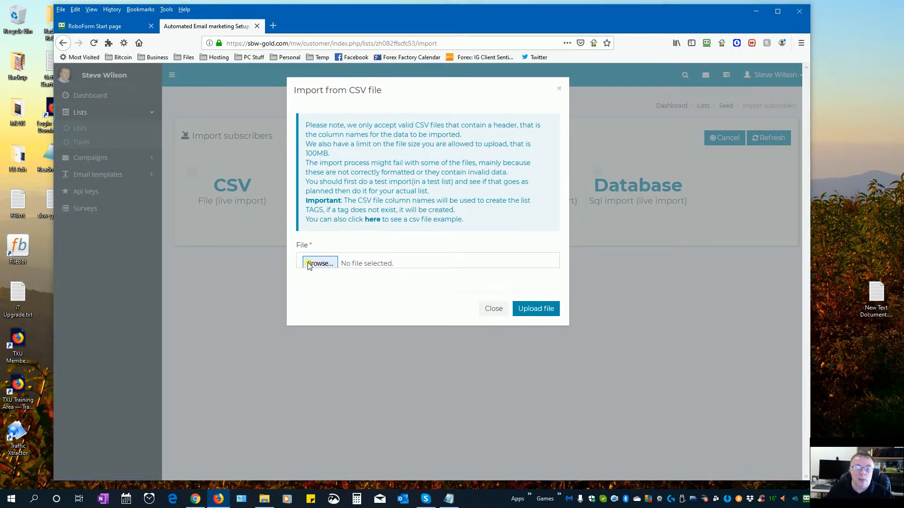
{"action": "left_click", "coordinate": [317, 263]}
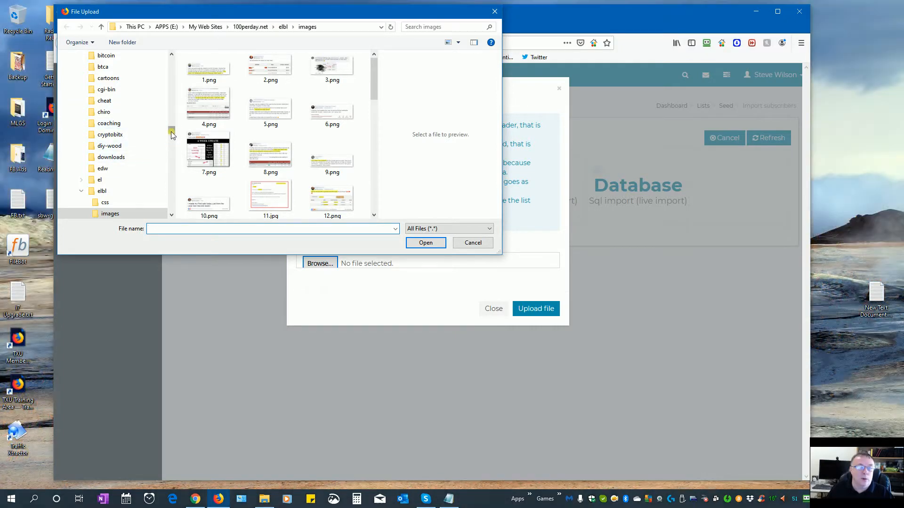
{"action": "scroll", "coordinate": [117, 141], "scroll_direction": "up", "scroll_amount": 10}
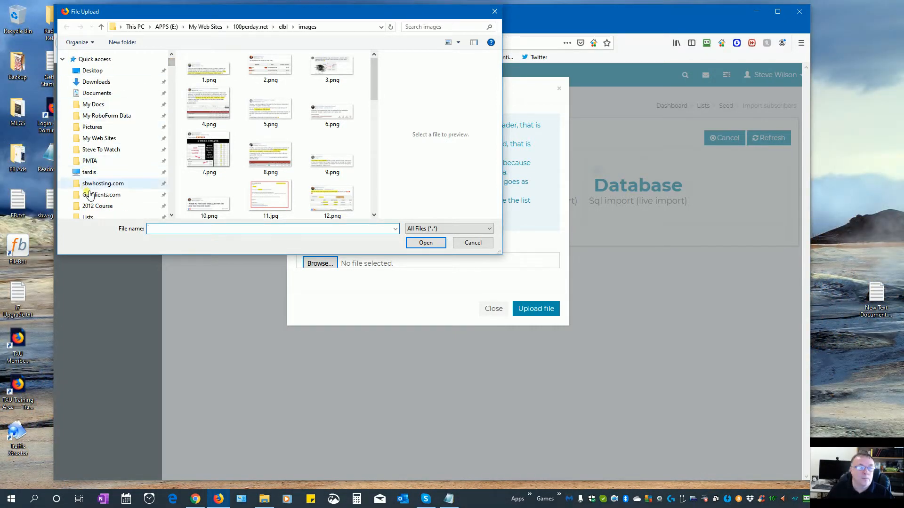
{"action": "scroll", "coordinate": [90, 207], "scroll_direction": "down", "scroll_amount": 1}
{"action": "left_click", "coordinate": [87, 202]}
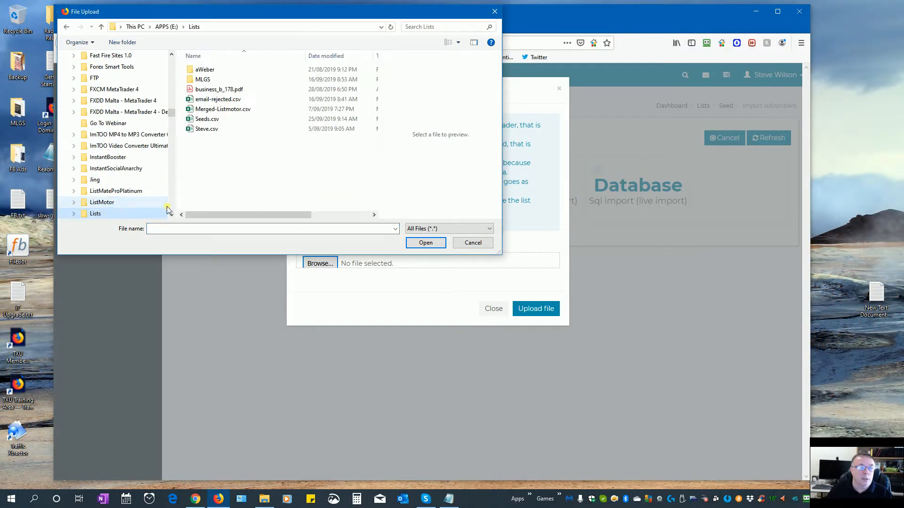
{"action": "left_click", "coordinate": [206, 120]}
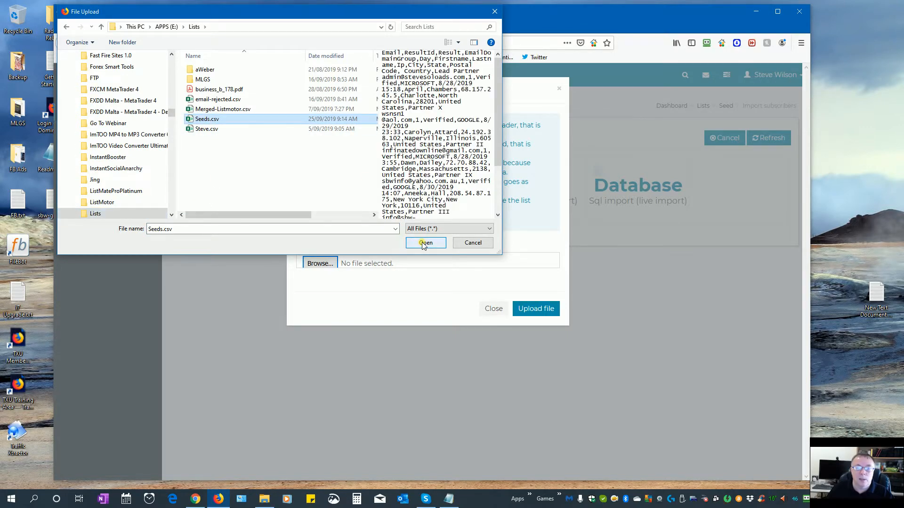
{"action": "left_click", "coordinate": [425, 243]}
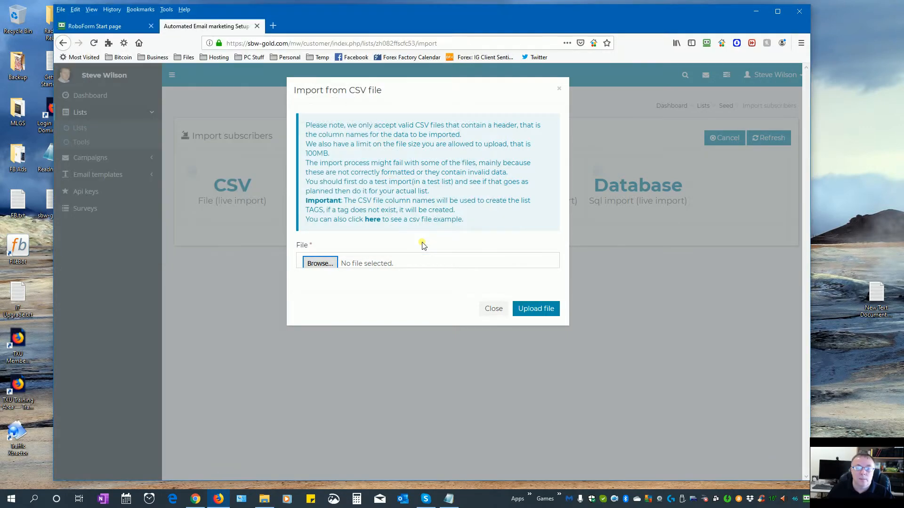
{"action": "left_click", "coordinate": [536, 309]}
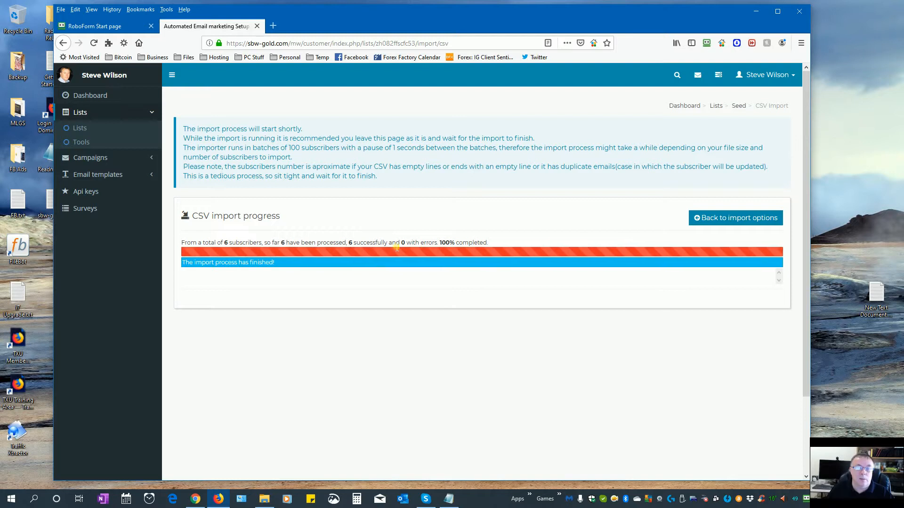
- Leave the finished import for the Lists overview to confirm the Seed list's 6 subscribers
{"action": "left_click", "coordinate": [727, 218]}
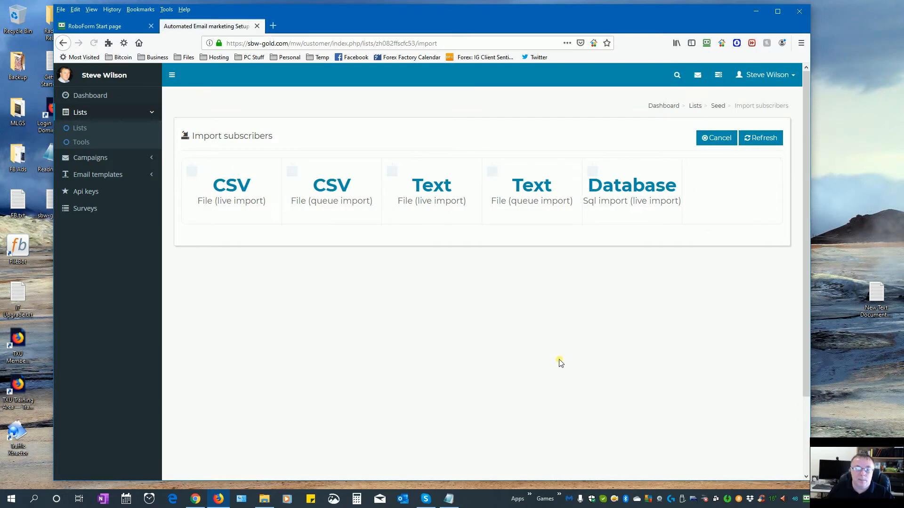
{"action": "left_click", "coordinate": [82, 128]}
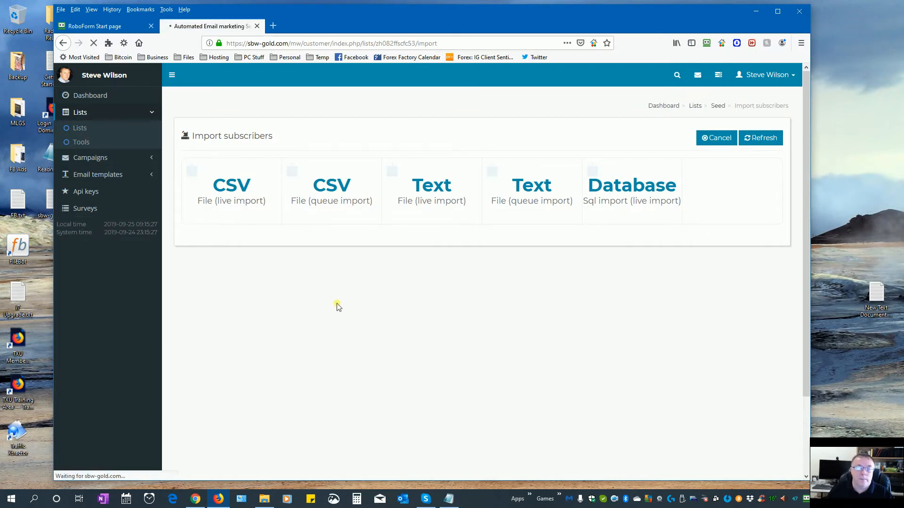